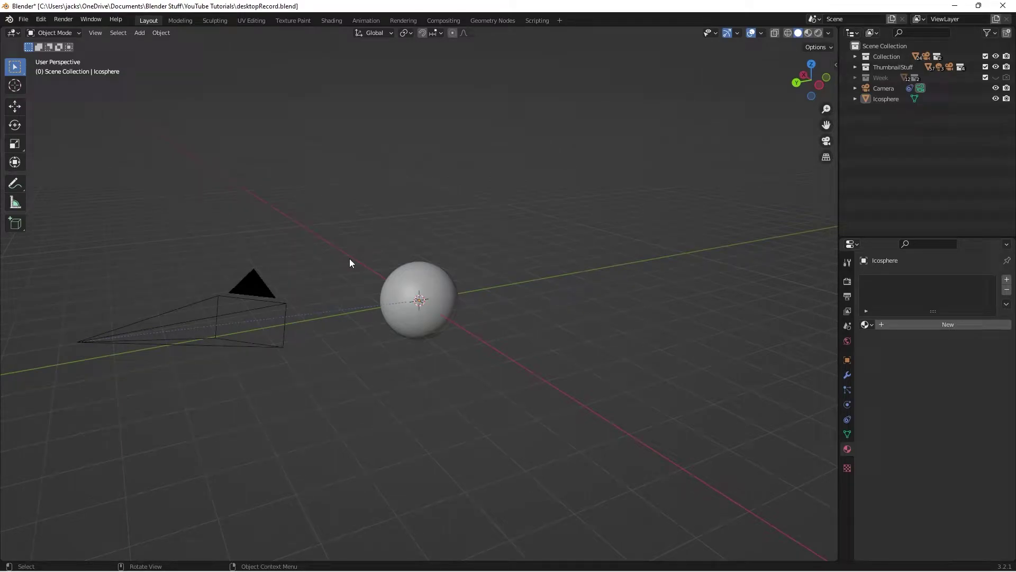
- Select the icosphere and look at it through the scene camera
{"action": "left_click", "coordinate": [440, 304]}
{"action": "middle_click_drag", "start_coordinate": [439, 304], "coordinate": [379, 324]}
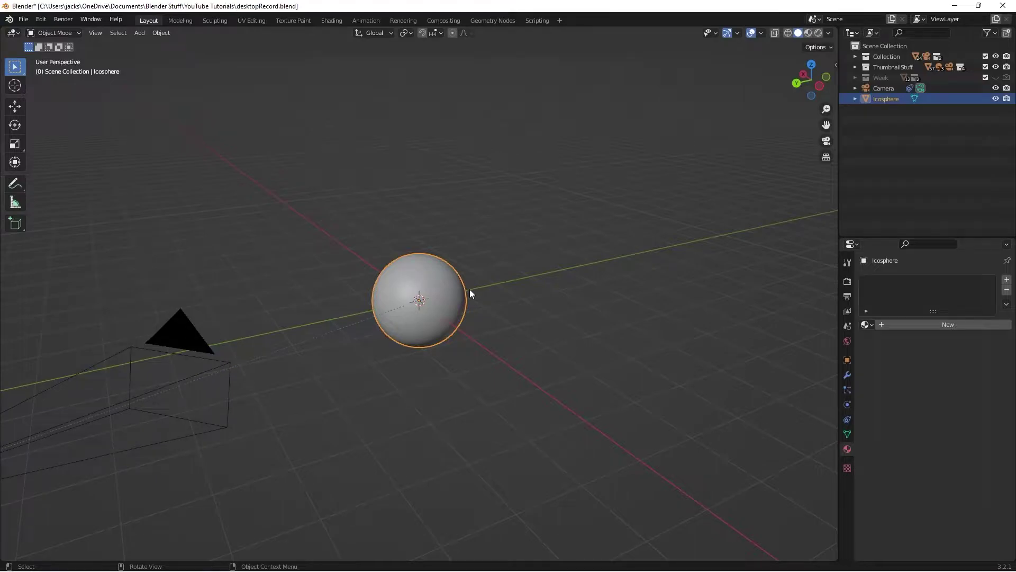
{"action": "key", "text": "KP_0"}
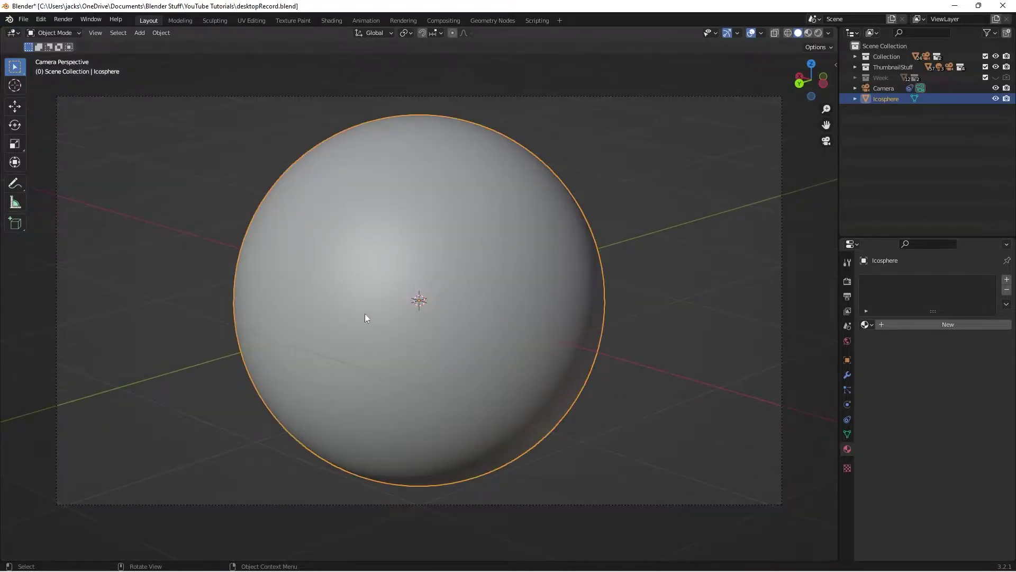
{"action": "left_click", "coordinate": [644, 398]}
- Switch to the Shading workspace and set the shader editor from World to Object shaders
{"action": "left_click", "coordinate": [330, 20]}
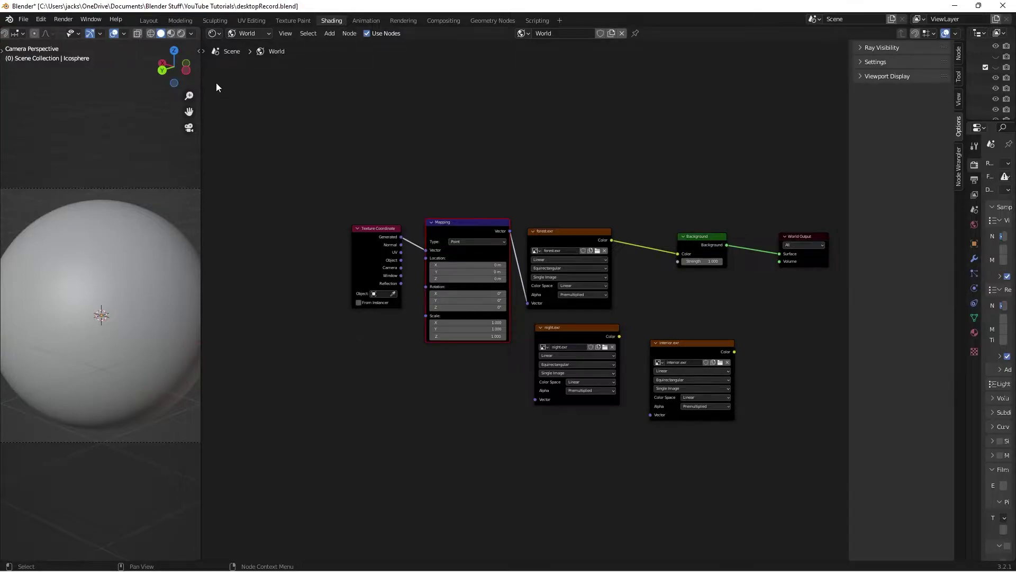
{"action": "left_click", "coordinate": [247, 33]}
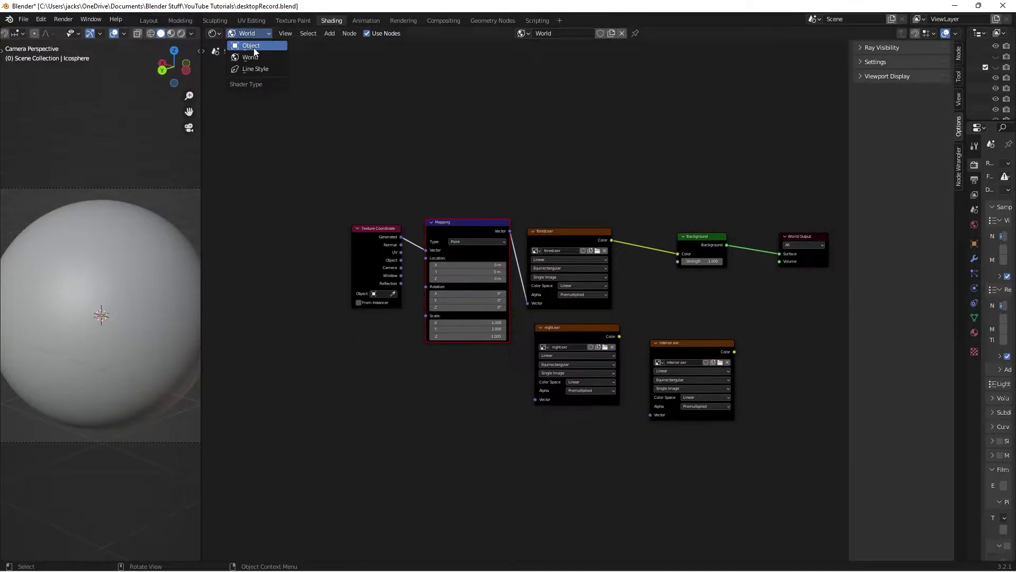
{"action": "left_click", "coordinate": [253, 34]}
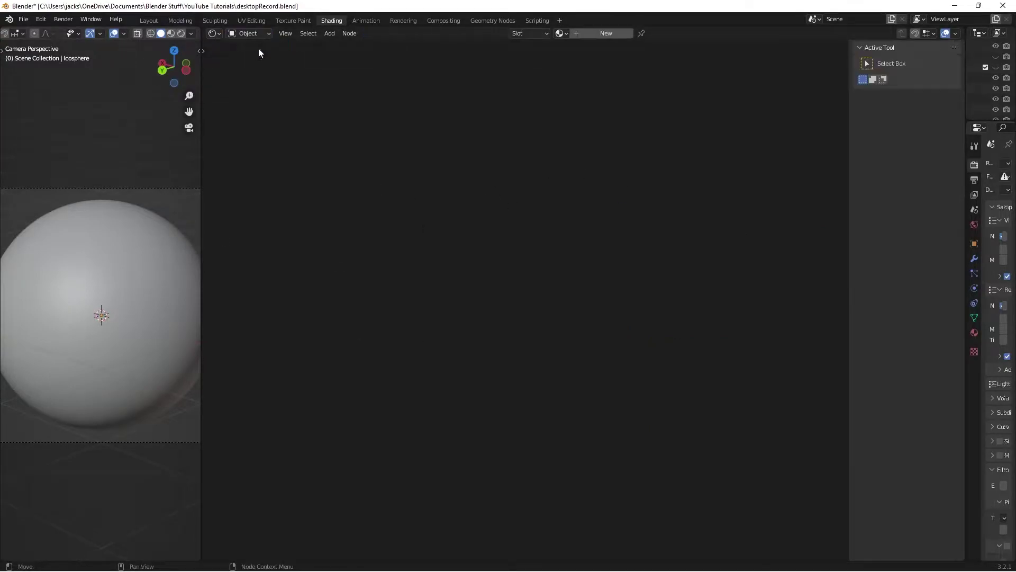
- Display the viewport in rendered shading lit by the forest HDRI and save the file
{"action": "left_click", "coordinate": [180, 35]}
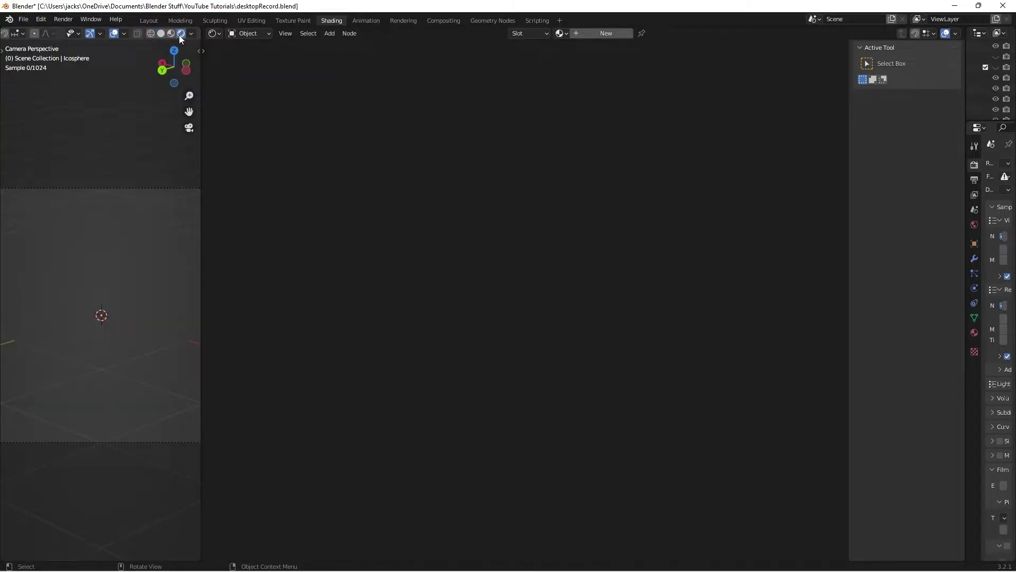
{"action": "left_click", "coordinate": [190, 34]}
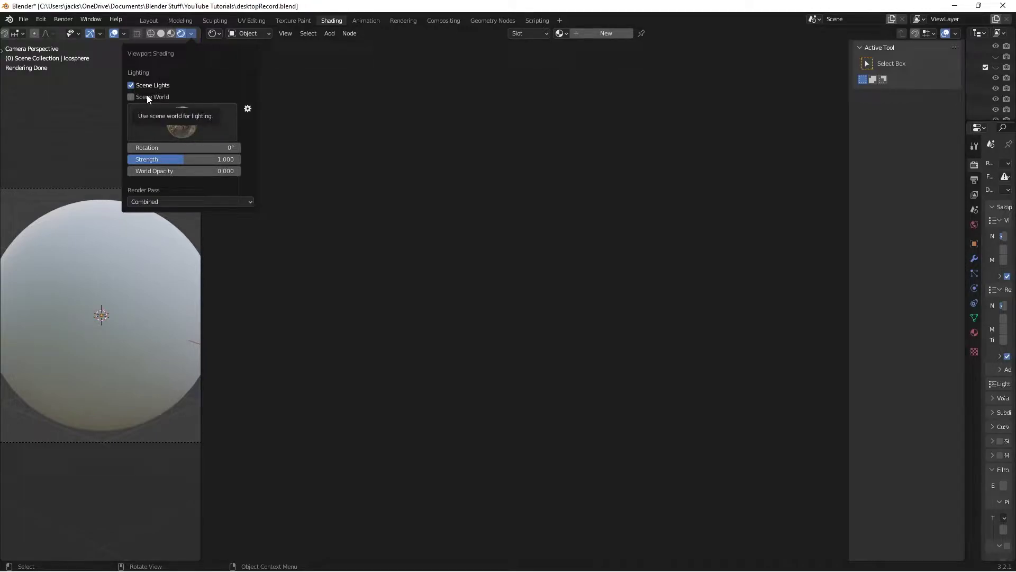
{"action": "left_click", "coordinate": [169, 121]}
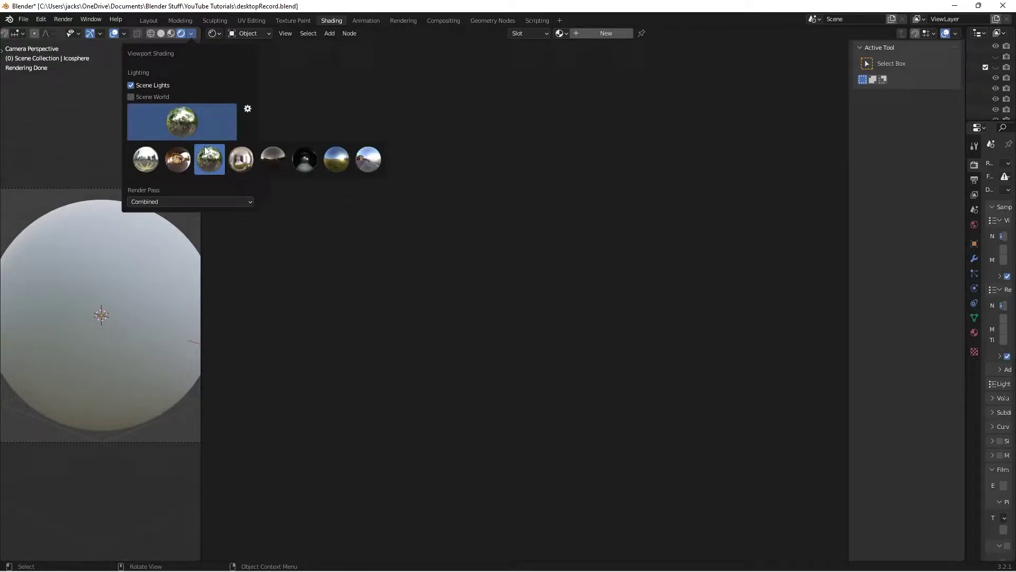
{"action": "left_click", "coordinate": [207, 157]}
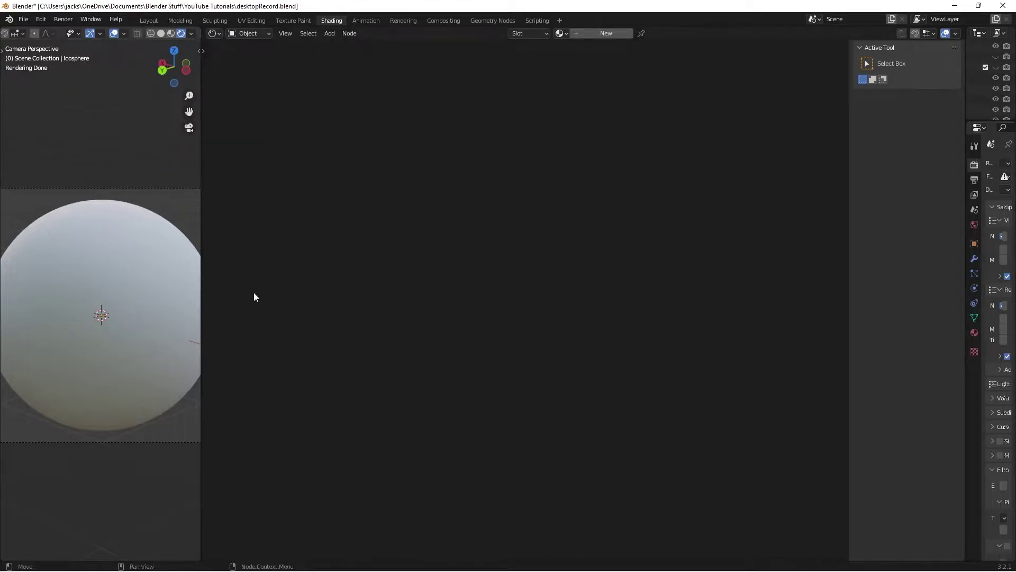
{"action": "key", "text": "ctrl+s"}
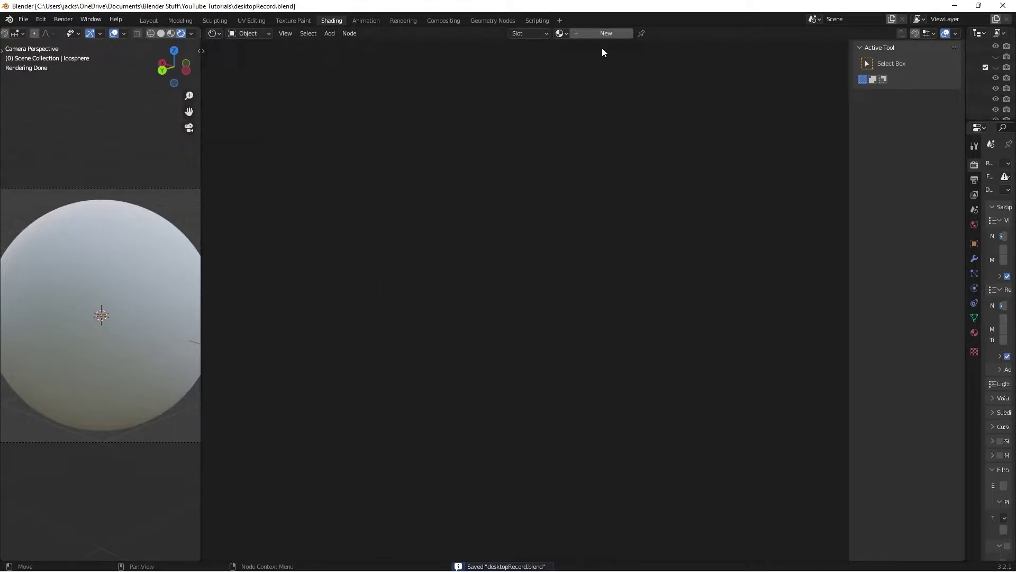
- Create a new material named candleWax on the icosphere
{"action": "left_click", "coordinate": [595, 35]}
{"action": "double_click", "coordinate": [594, 34]}
{"action": "type", "text": "candleWax"}
{"action": "key", "text": "Return"}
{"action": "left_click", "coordinate": [562, 332]}
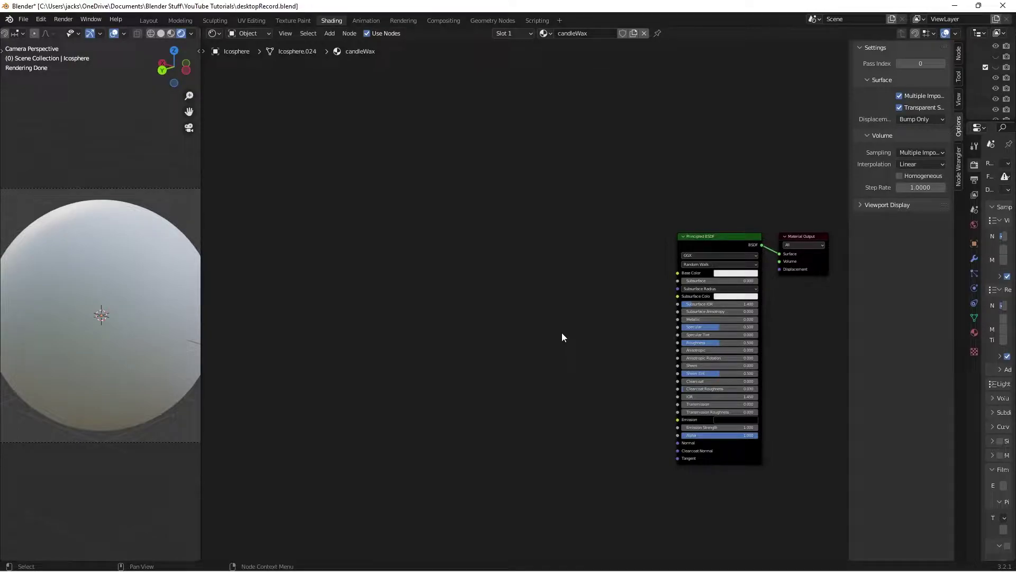
- Add a Noise Texture node well ahead of the Principled BSDF
{"action": "key", "text": "shift+a"}
{"action": "left_click", "coordinate": [562, 335]}
{"action": "type", "text": "noise"}
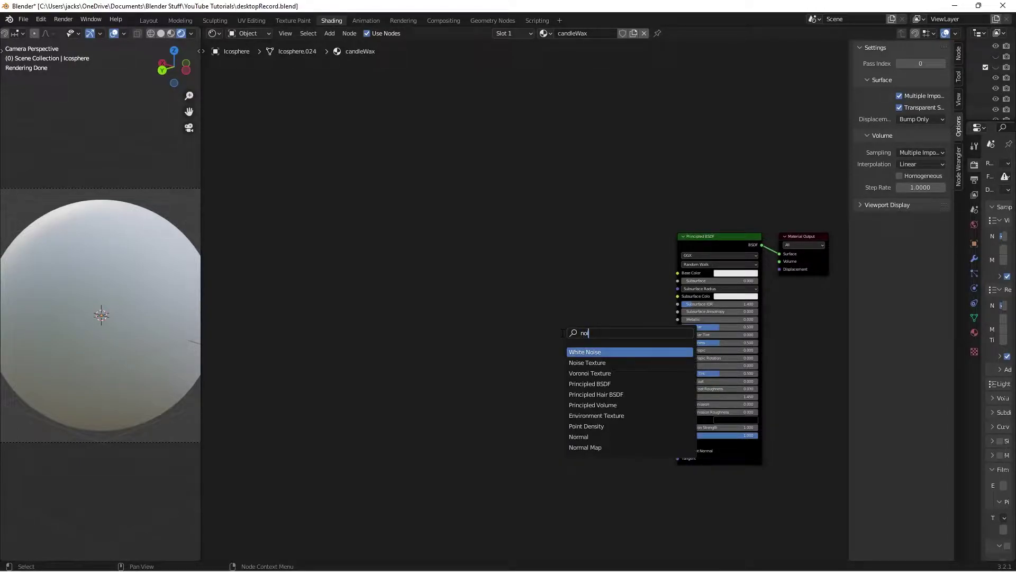
{"action": "key", "text": "Return"}
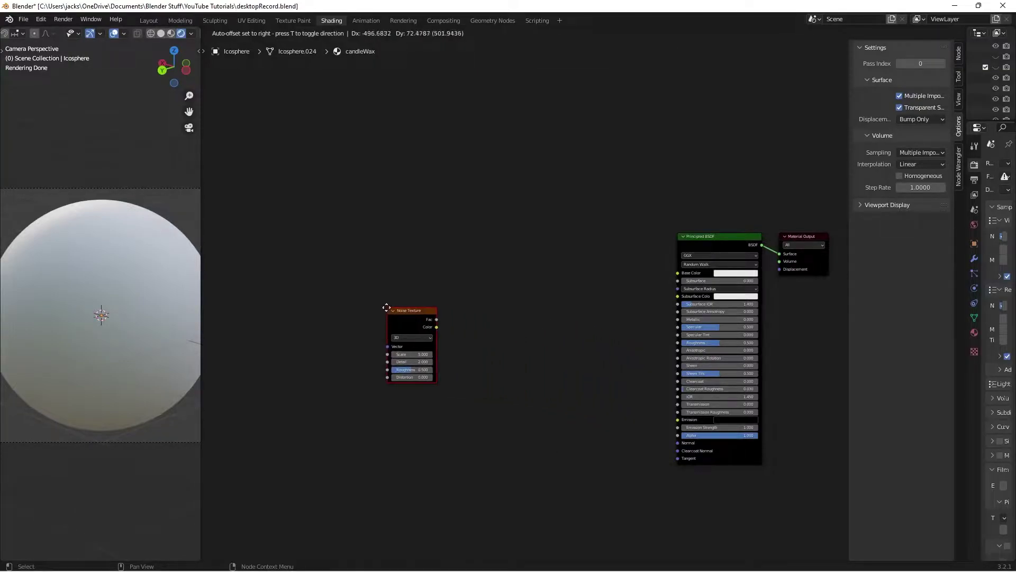
{"action": "left_click", "coordinate": [382, 303]}
{"action": "scroll", "coordinate": [404, 276], "scroll_direction": "up", "scroll_amount": 1}
{"action": "middle_click_drag", "start_coordinate": [403, 275], "coordinate": [452, 243]}
{"action": "left_click_drag", "start_coordinate": [435, 288], "coordinate": [407, 255]}
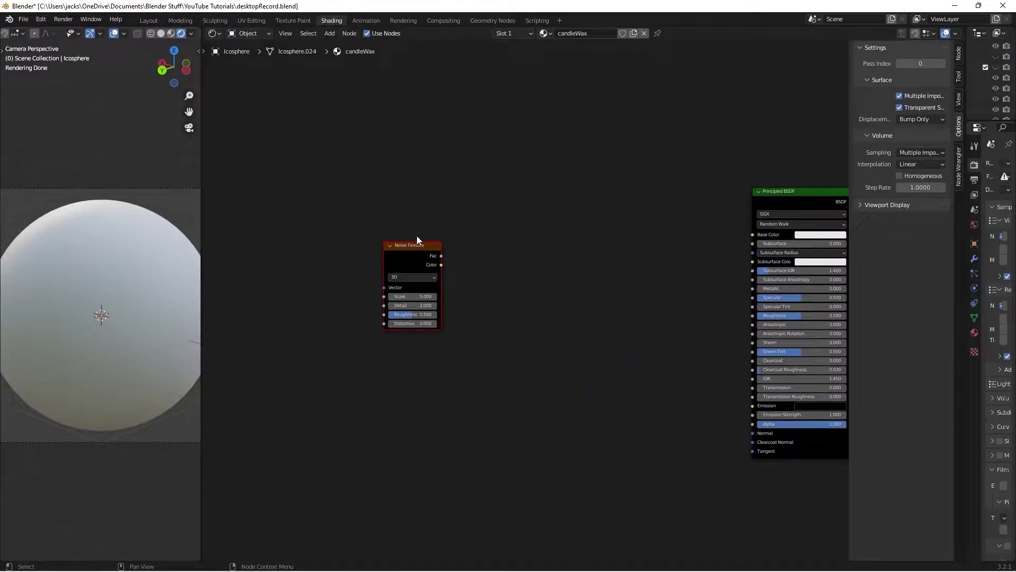
- Add linked Texture Coordinate and Mapping nodes feeding the Noise Texture's vector, and save the file
{"action": "key", "text": "ctrl+t"}
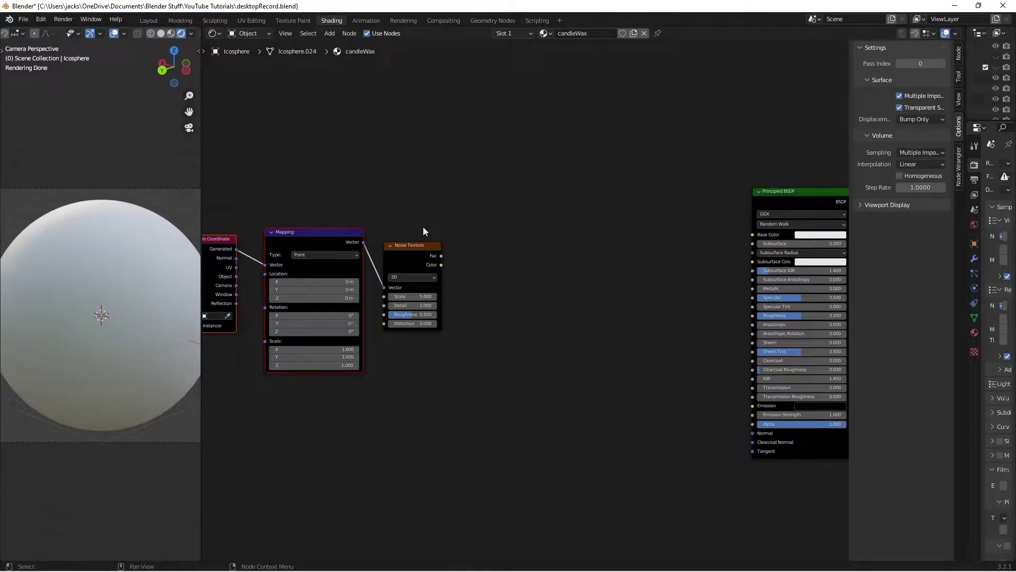
{"action": "middle_click_drag", "start_coordinate": [379, 151], "coordinate": [452, 148]}
{"action": "left_click_drag", "start_coordinate": [279, 254], "coordinate": [305, 234]}
{"action": "right_click", "coordinate": [282, 245]}
{"action": "left_click", "coordinate": [328, 199]}
{"action": "right_click", "coordinate": [277, 261]}
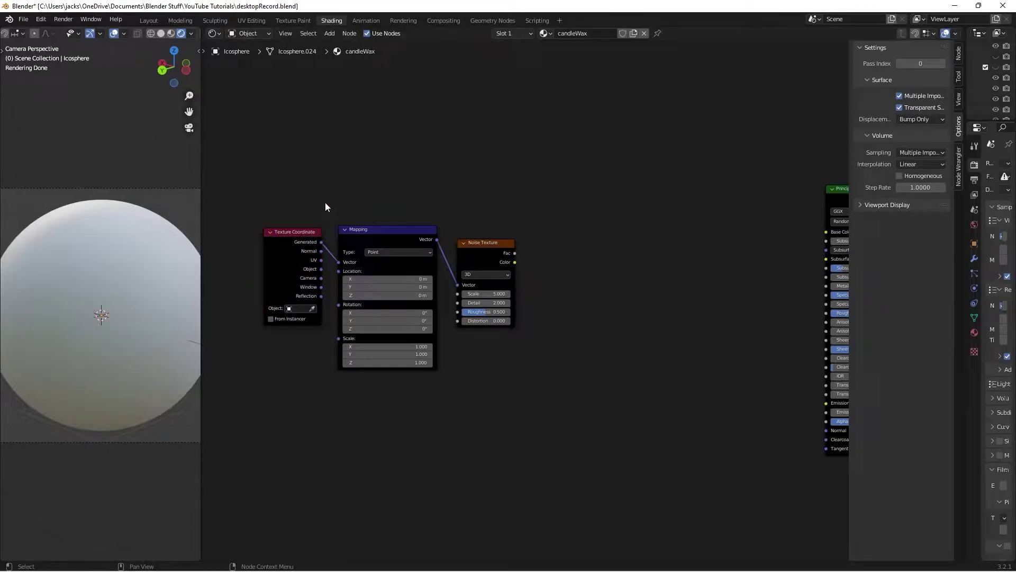
{"action": "key", "text": "ctrl+s"}
{"action": "left_click_drag", "start_coordinate": [296, 243], "coordinate": [291, 249]}
{"action": "right_click", "coordinate": [291, 250]}
{"action": "left_click", "coordinate": [321, 211]}
- Preview the Noise Texture's Fac output on the sphere and move the node up slightly
{"action": "middle_click_drag", "start_coordinate": [543, 257], "coordinate": [539, 252]}
{"action": "scroll", "coordinate": [539, 253], "scroll_direction": "down", "scroll_amount": 1}
{"action": "left_click", "coordinate": [486, 260], "text": "ctrl+shift"}
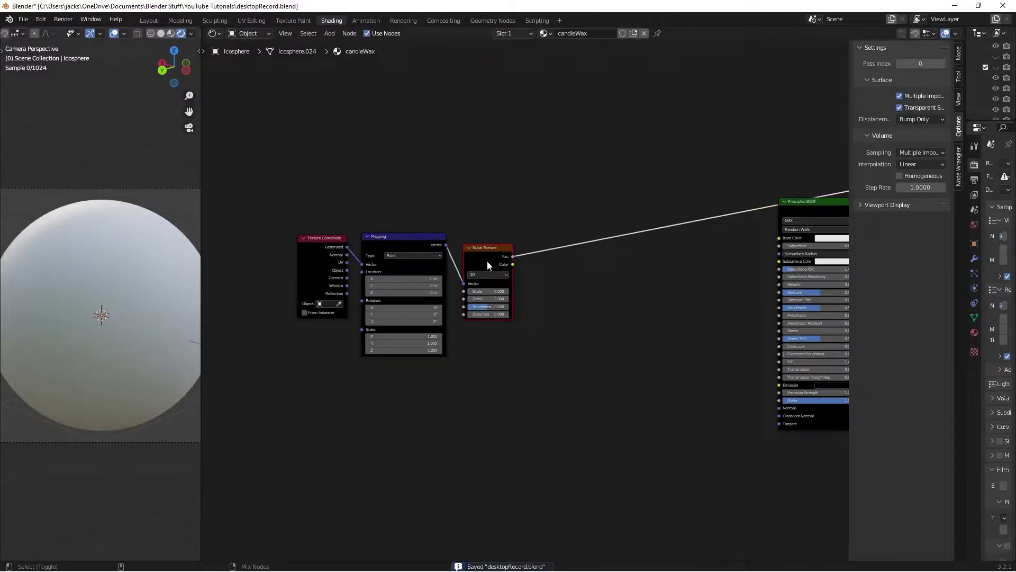
{"action": "left_click_drag", "start_coordinate": [484, 264], "coordinate": [484, 217]}
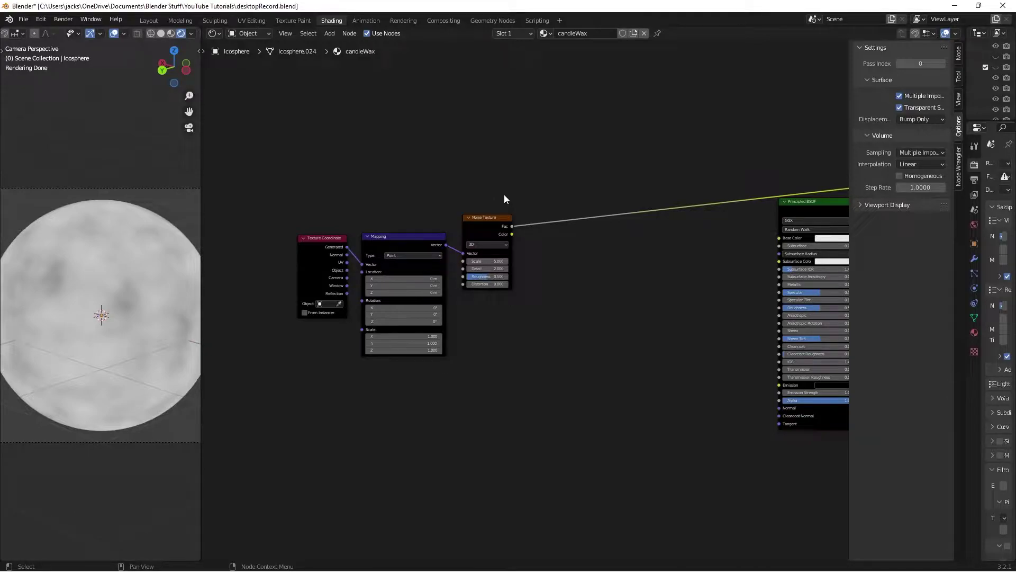
- Add a MixRGB node after the Noise Texture
{"action": "middle_click_drag", "start_coordinate": [559, 226], "coordinate": [539, 234]}
{"action": "key", "text": "shift+a"}
{"action": "left_click", "coordinate": [533, 298]}
{"action": "type", "text": "mix"}
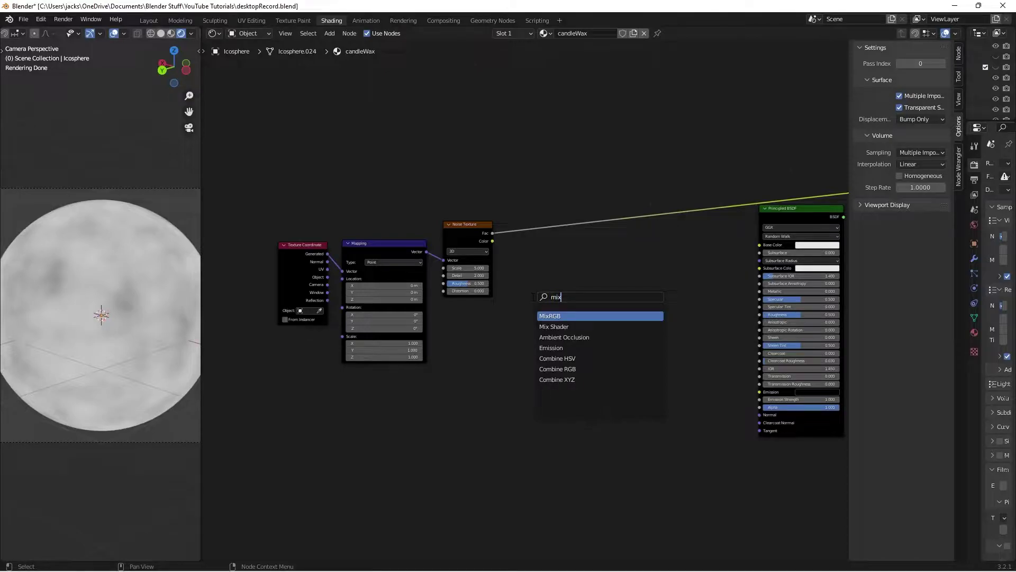
{"action": "key", "text": "Return"}
{"action": "left_click", "coordinate": [531, 247]}
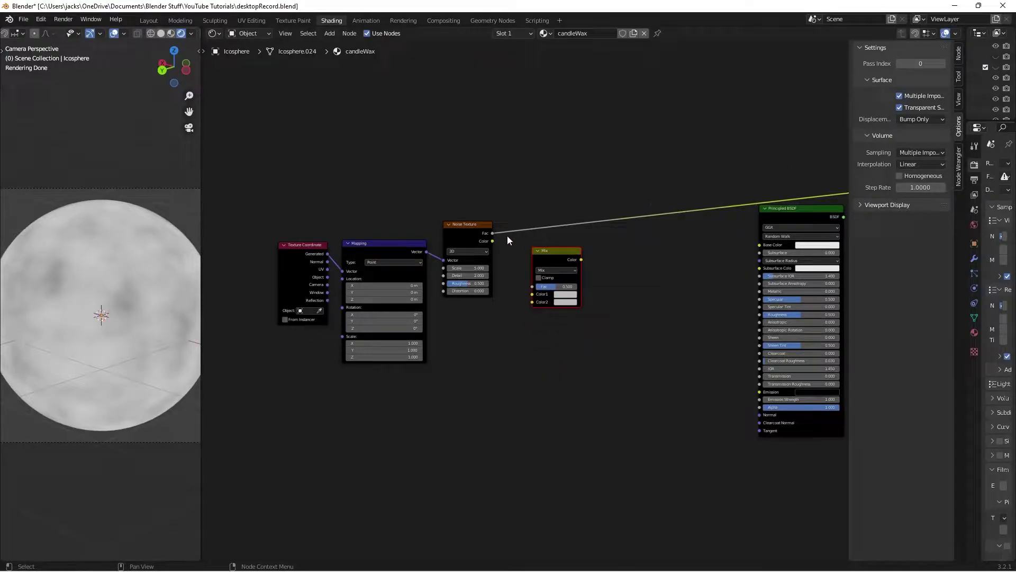
- Connect the noise Fac to the Mix node's Color1 and the Mapping vector to Color2, and preview the mix
{"action": "left_click_drag", "start_coordinate": [492, 233], "coordinate": [533, 294]}
{"action": "left_click_drag", "start_coordinate": [546, 250], "coordinate": [549, 245]}
{"action": "key", "text": "alt+a"}
{"action": "left_click_drag", "start_coordinate": [427, 251], "coordinate": [543, 300]}
{"action": "left_click", "coordinate": [557, 255], "text": "ctrl+shift"}
- Rearrange the nodes so the Noise Texture and Mix nodes sit above and beyond the Mapping node
{"action": "left_click", "coordinate": [395, 249]}
{"action": "scroll", "coordinate": [318, 223], "scroll_direction": "down", "scroll_amount": 1}
{"action": "left_click_drag", "start_coordinate": [309, 232], "coordinate": [352, 272]}
{"action": "left_click_drag", "start_coordinate": [472, 223], "coordinate": [423, 176]}
{"action": "left_click", "coordinate": [566, 241]}
{"action": "key", "text": "h"}
{"action": "key", "text": "h"}
{"action": "left_click_drag", "start_coordinate": [563, 243], "coordinate": [490, 187]}
{"action": "scroll", "coordinate": [540, 164], "scroll_direction": "up", "scroll_amount": 3}
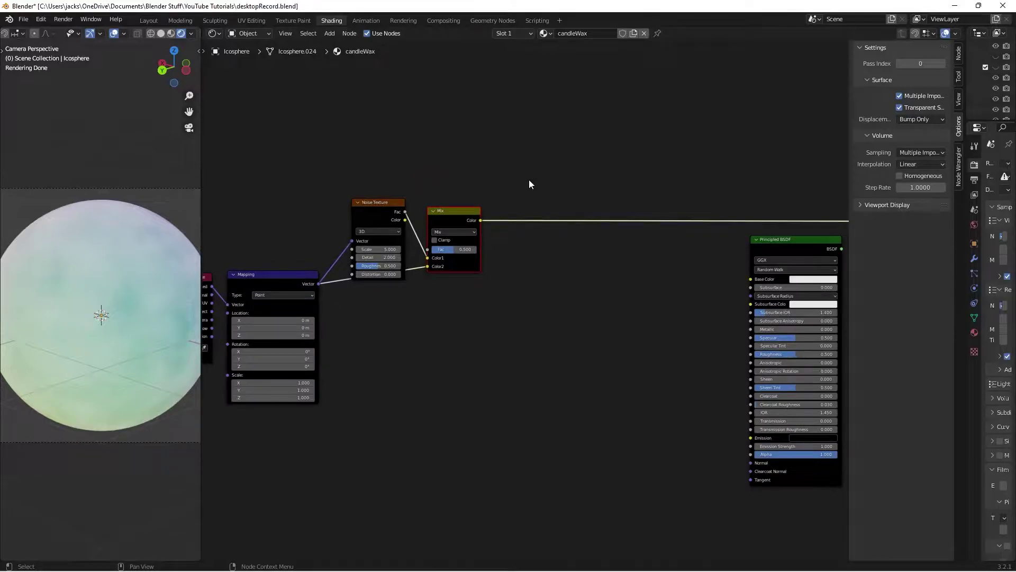
{"action": "left_click_drag", "start_coordinate": [445, 216], "coordinate": [442, 215]}
{"action": "left_click", "coordinate": [492, 187]}
- Add a Separate XYZ node on the link leaving the Mix node
{"action": "key", "text": "shift+a"}
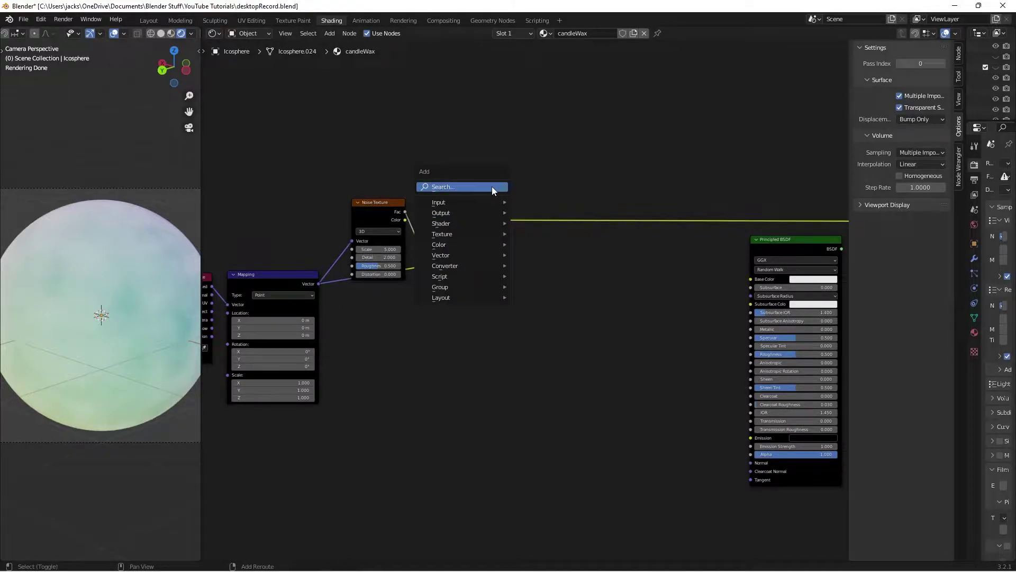
{"action": "left_click", "coordinate": [492, 186]}
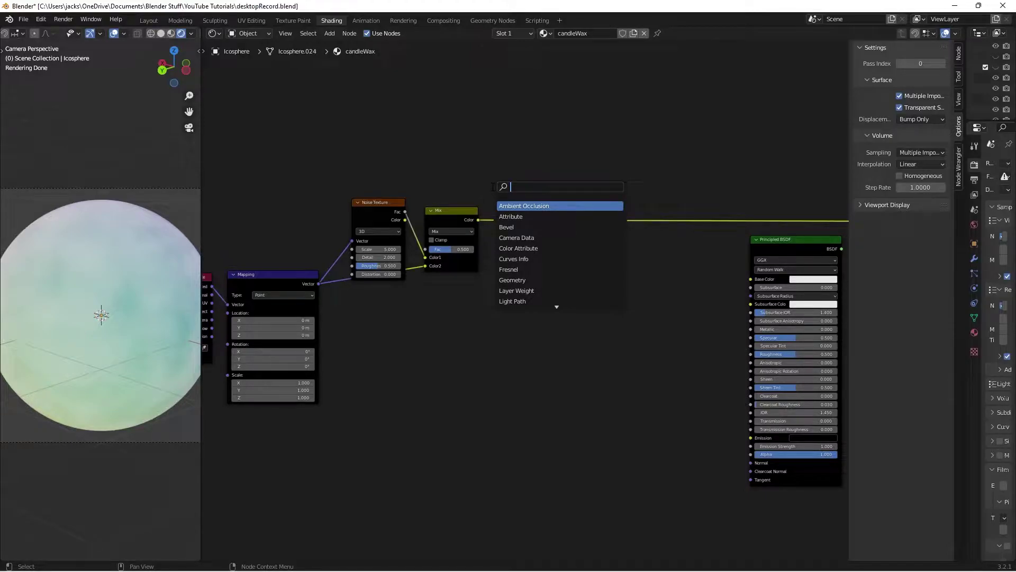
{"action": "type", "text": "sepa"}
{"action": "key", "text": "Down"}
{"action": "key", "text": "Down"}
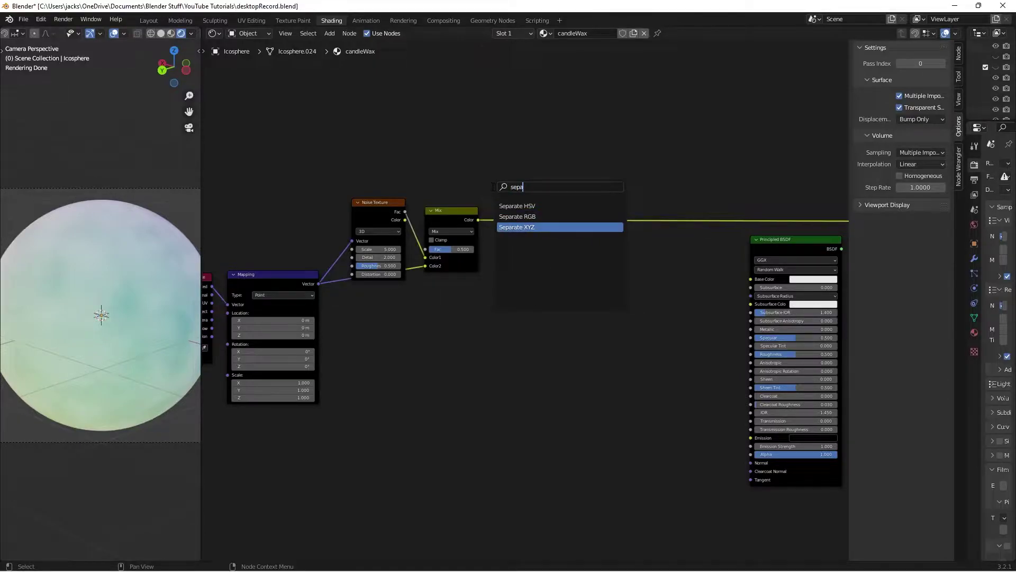
{"action": "key", "text": "Return"}
{"action": "left_click", "coordinate": [528, 211]}
- Preview the Separate XYZ node's Z output on the sphere and inspect it from another angle before returning to the camera view
{"action": "left_click_drag", "start_coordinate": [547, 220], "coordinate": [529, 234]}
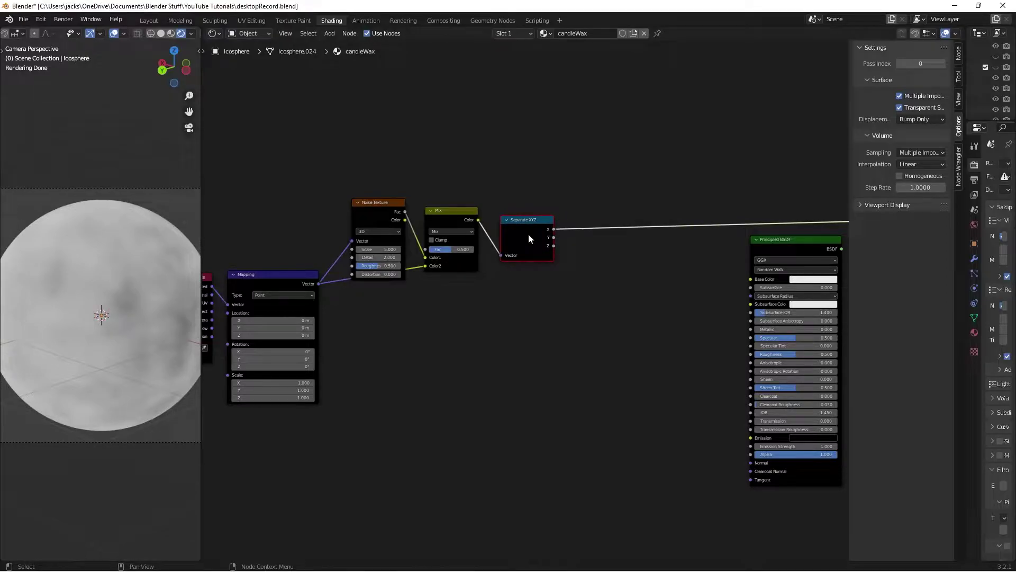
{"action": "left_click", "coordinate": [533, 243], "text": "ctrl+shift"}
{"action": "left_click", "coordinate": [532, 243], "text": "ctrl+shift"}
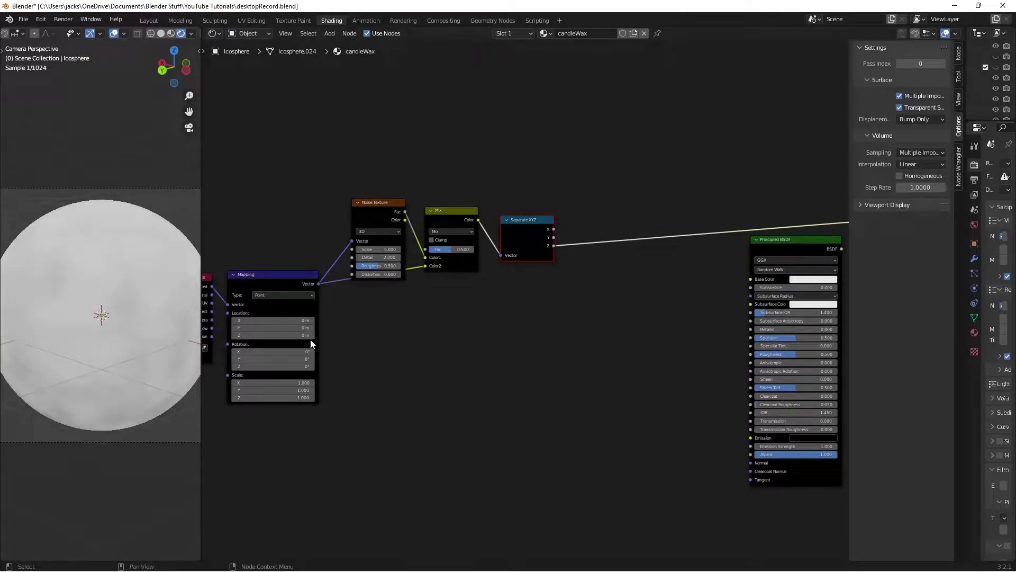
{"action": "middle_click_drag", "start_coordinate": [27, 363], "coordinate": [74, 345]}
{"action": "scroll", "coordinate": [78, 339], "scroll_direction": "up", "scroll_amount": 6}
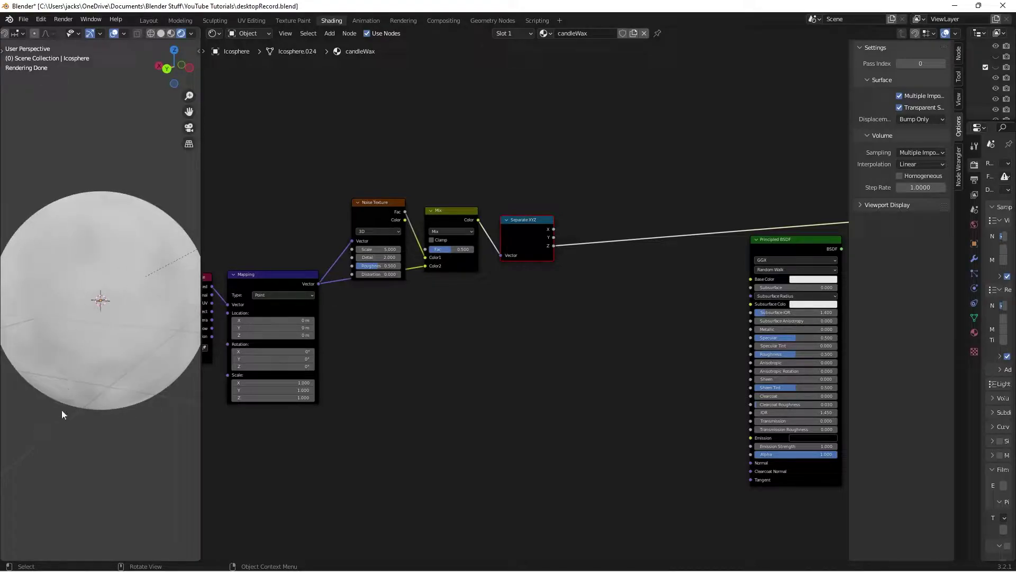
{"action": "key", "text": "KP_0"}
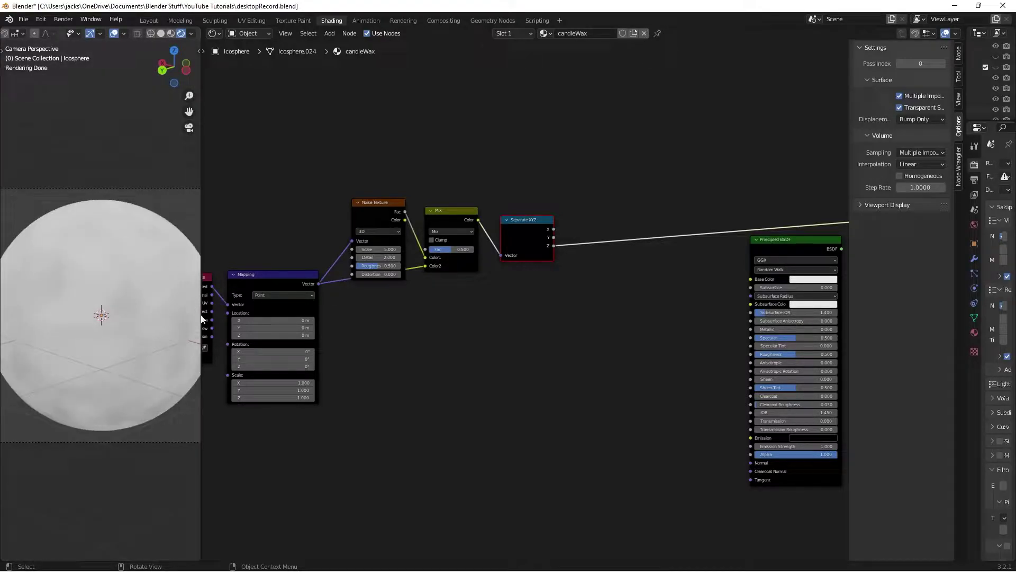
- Compare feeding the Mapping vector directly into Separate XYZ, reconnect the Mix color output to it, and save the file
{"action": "left_click_drag", "start_coordinate": [384, 201], "coordinate": [373, 182]}
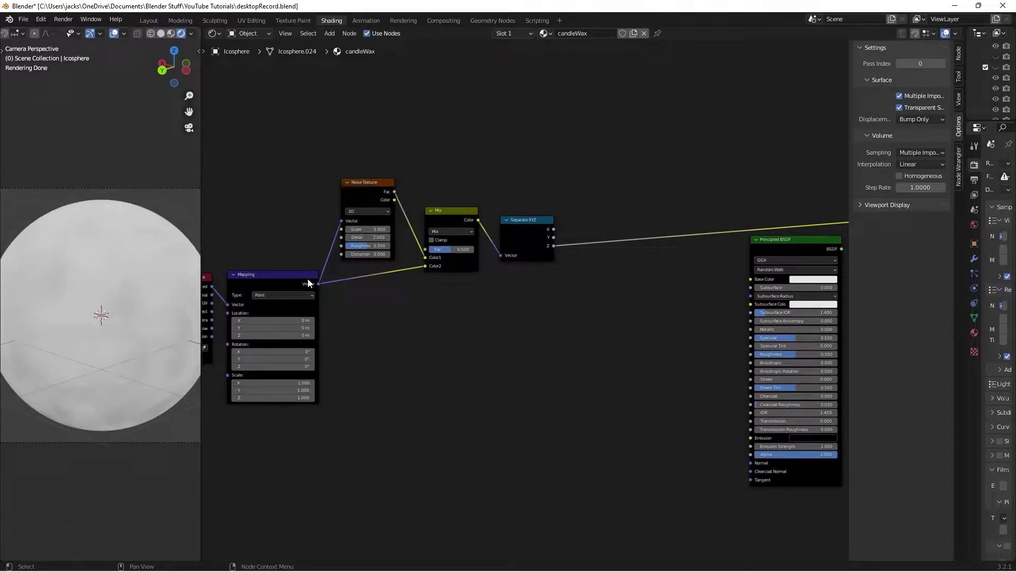
{"action": "left_click_drag", "start_coordinate": [319, 284], "coordinate": [500, 255]}
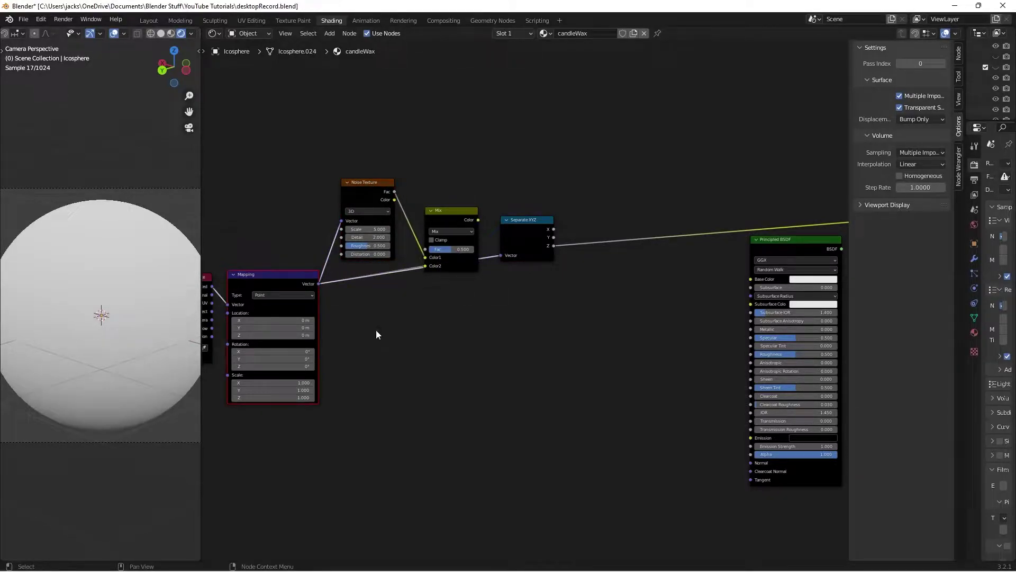
{"action": "left_click_drag", "start_coordinate": [478, 220], "coordinate": [501, 256]}
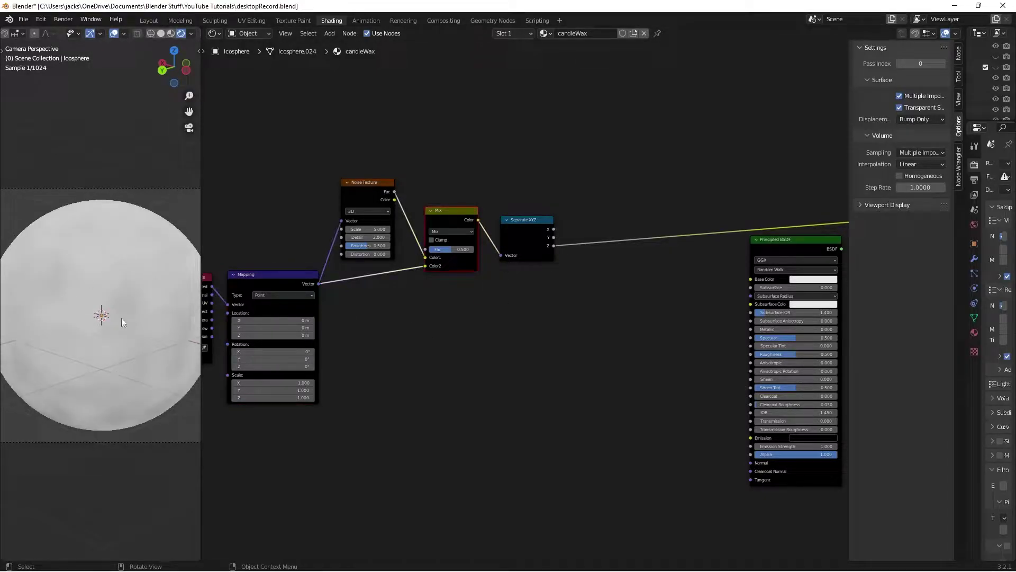
{"action": "key", "text": "ctrl+s"}
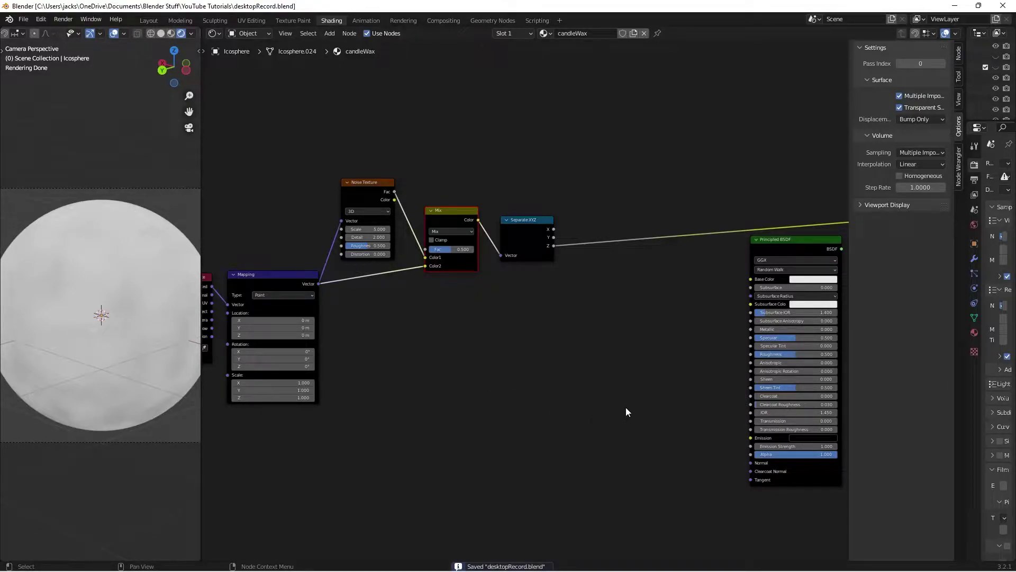
- Move the Noise Texture, Mix and Separate XYZ nodes together to free space for further nodes
{"action": "scroll", "coordinate": [593, 406], "scroll_direction": "down", "scroll_amount": 2}
{"action": "middle_click_drag", "start_coordinate": [532, 402], "coordinate": [602, 353]}
{"action": "left_click_drag", "start_coordinate": [294, 137], "coordinate": [613, 249]}
{"action": "key", "text": "g"}
{"action": "left_click", "coordinate": [468, 342]}
- Add a Map Range node above and beyond the Separate XYZ node
{"action": "left_click", "coordinate": [535, 366]}
{"action": "key", "text": "shift+a"}
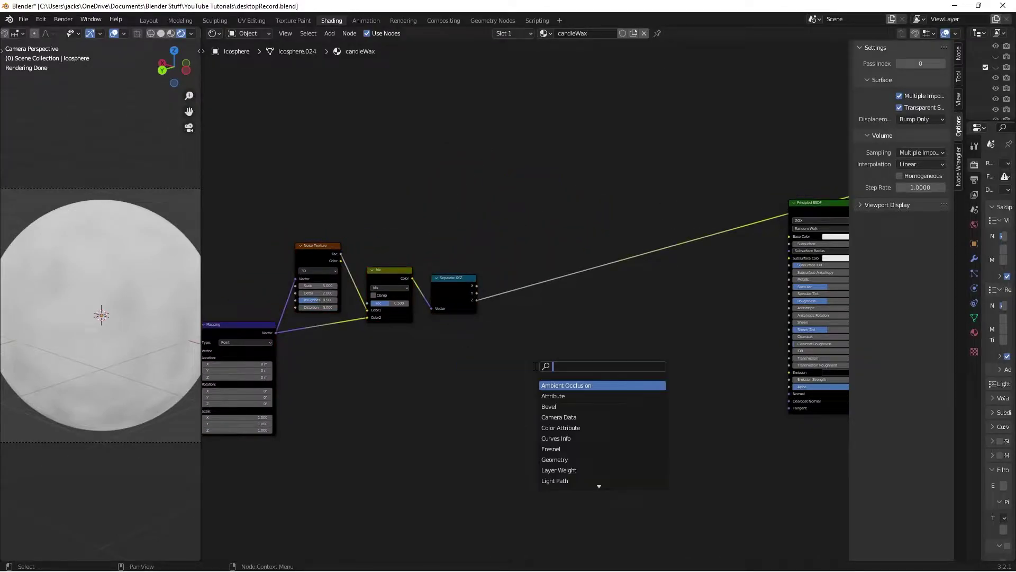
{"action": "type", "text": "map r"}
{"action": "key", "text": "Return"}
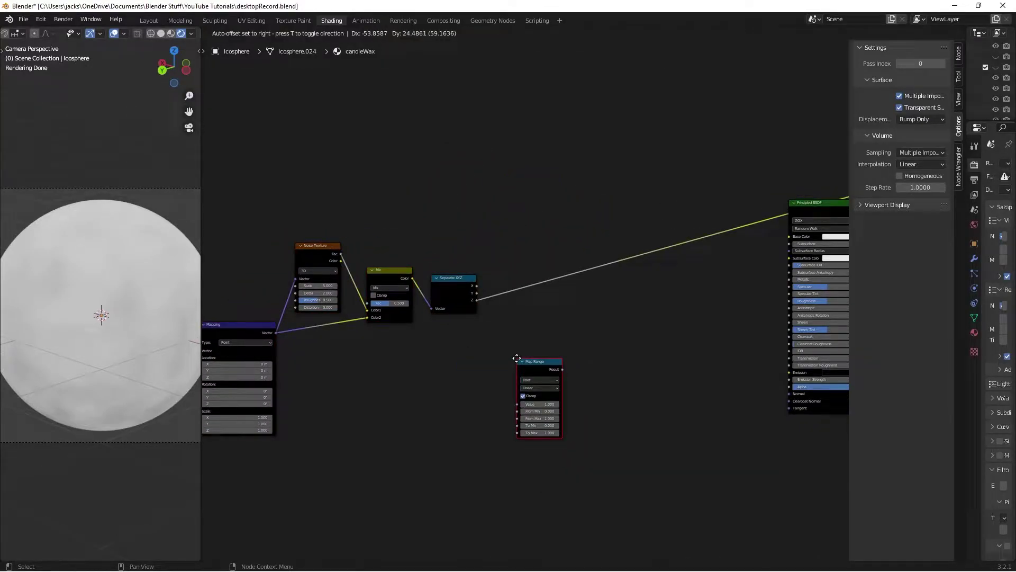
{"action": "left_click", "coordinate": [499, 195]}
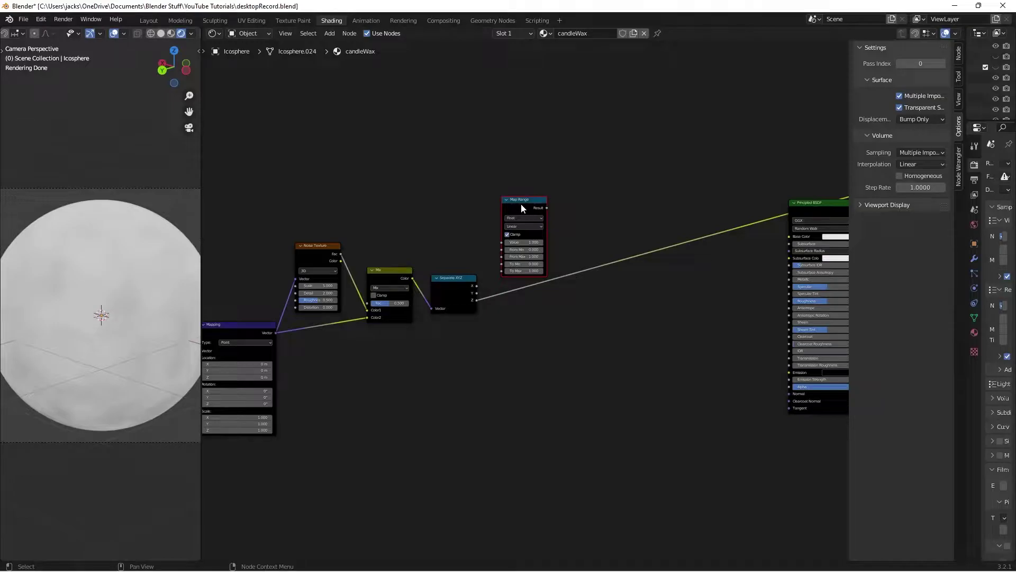
- Duplicate the Map Range node below the original and feed Separate XYZ's Z output into the Value input of both
{"action": "key", "text": "shift+d"}
{"action": "left_click", "coordinate": [520, 312]}
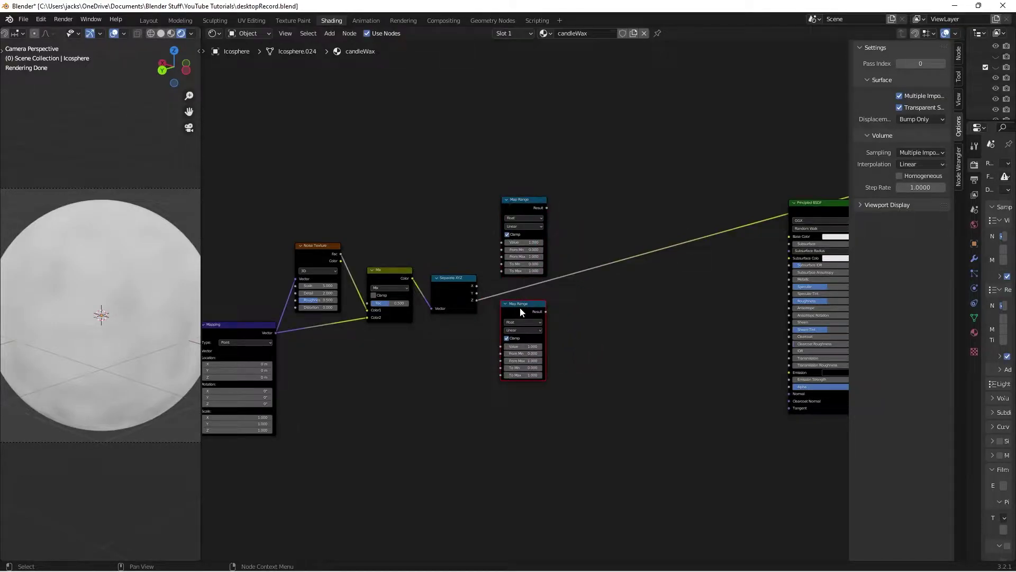
{"action": "scroll", "coordinate": [551, 296], "scroll_direction": "up", "scroll_amount": 2}
{"action": "left_click_drag", "start_coordinate": [493, 319], "coordinate": [527, 381]}
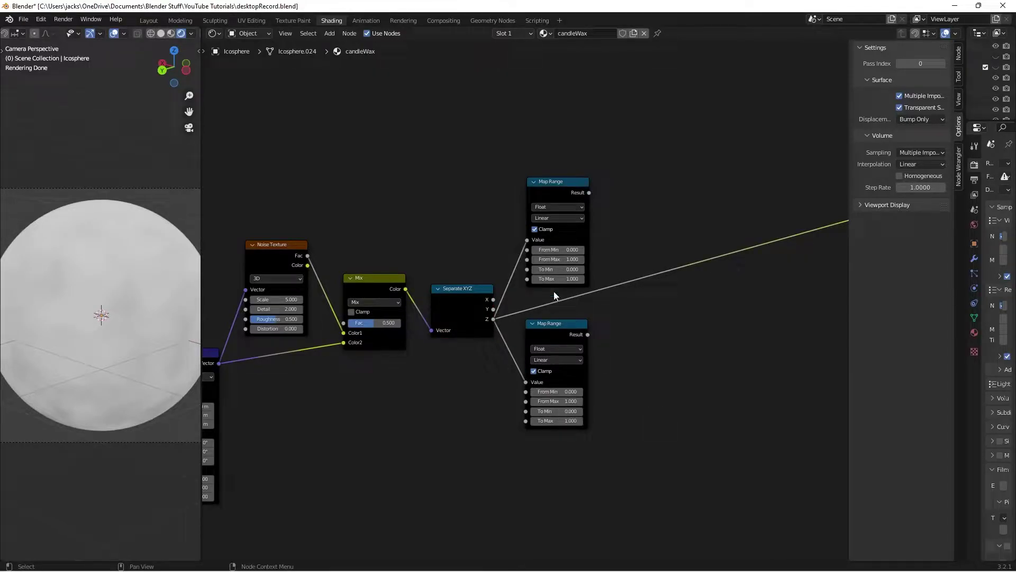
- Preview both Map Range nodes on the sphere and set the lower one's From Min to 0.4 and From Max to 0.41
{"action": "left_click", "coordinate": [551, 190], "text": "ctrl+shift"}
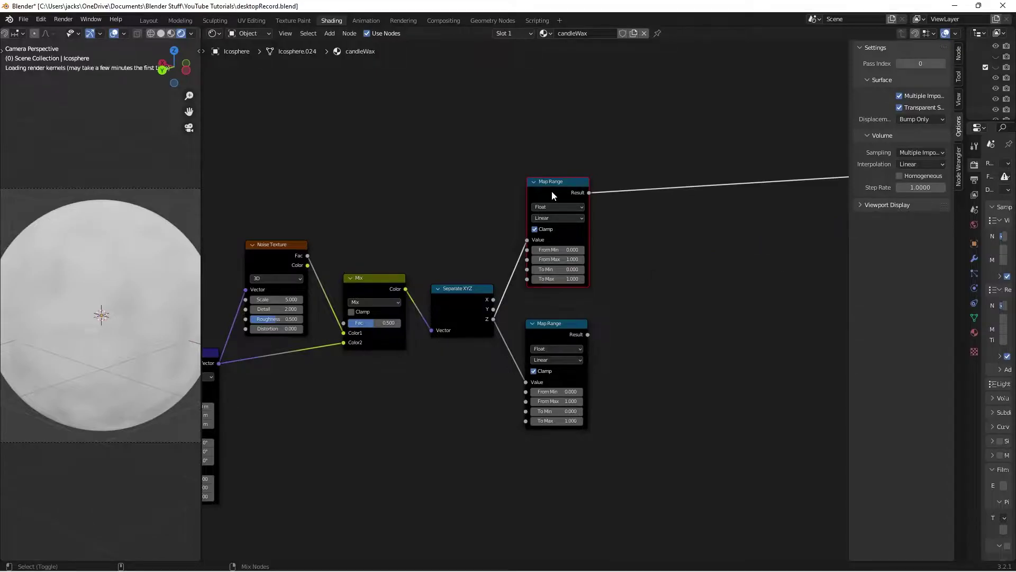
{"action": "left_click", "coordinate": [554, 334], "text": "ctrl+shift"}
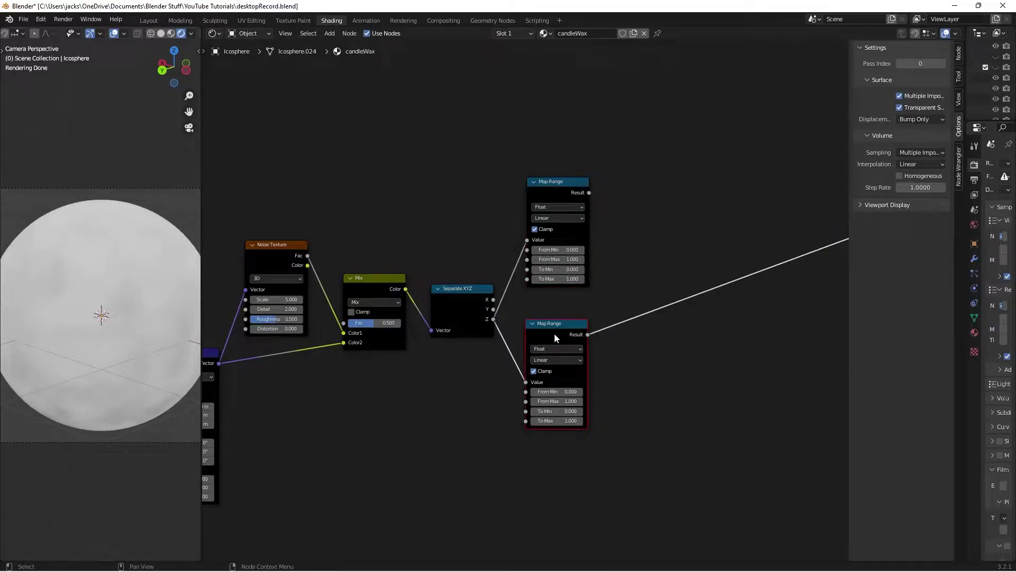
{"action": "left_click", "coordinate": [559, 391]}
{"action": "type", "text": "0.4"}
{"action": "key", "text": "Return"}
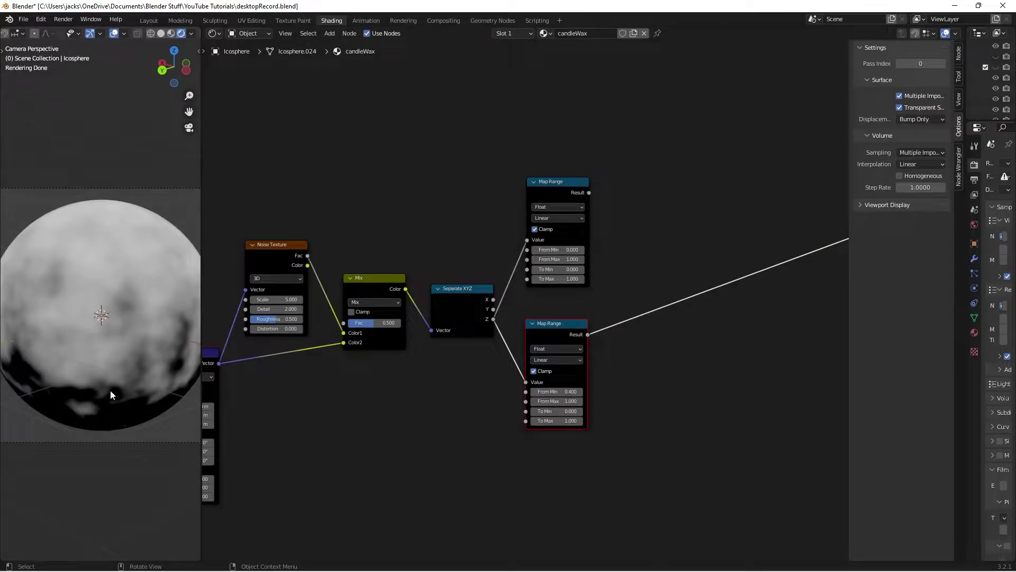
{"action": "left_click", "coordinate": [557, 401]}
{"action": "type", "text": "0.41"}
{"action": "key", "text": "Return"}
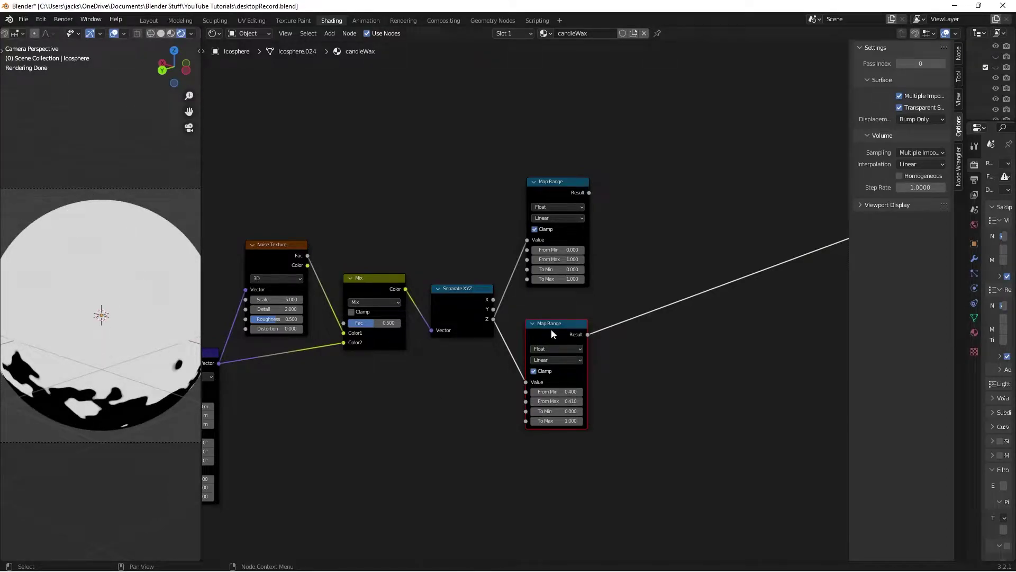
- Move the lower Map Range node further down and align it beneath the upper one
{"action": "left_click_drag", "start_coordinate": [553, 331], "coordinate": [551, 334]}
{"action": "left_click", "coordinate": [546, 301]}
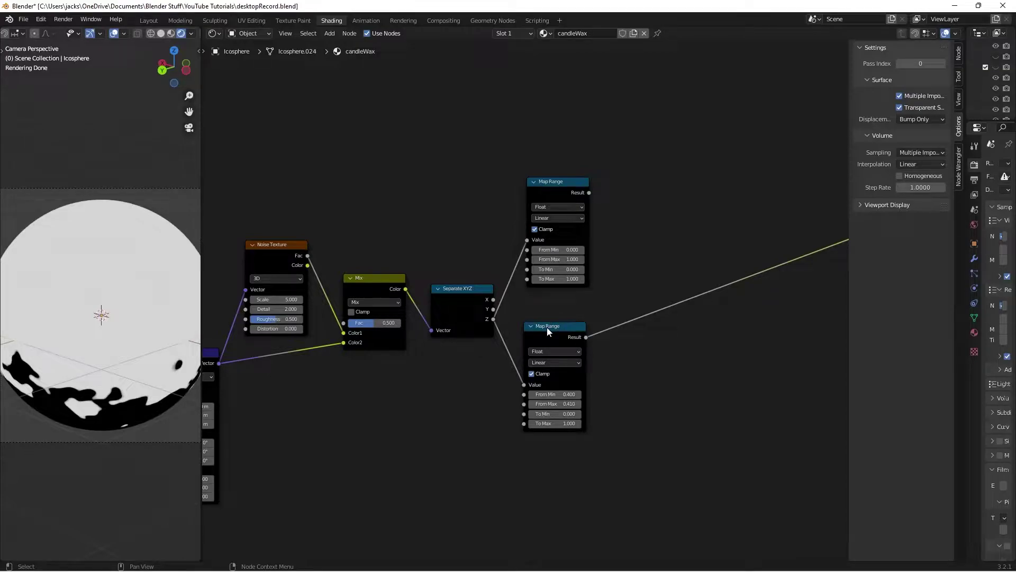
{"action": "left_click_drag", "start_coordinate": [557, 328], "coordinate": [558, 353]}
{"action": "left_click", "coordinate": [558, 322]}
{"action": "scroll", "coordinate": [589, 308], "scroll_direction": "up", "scroll_amount": 1}
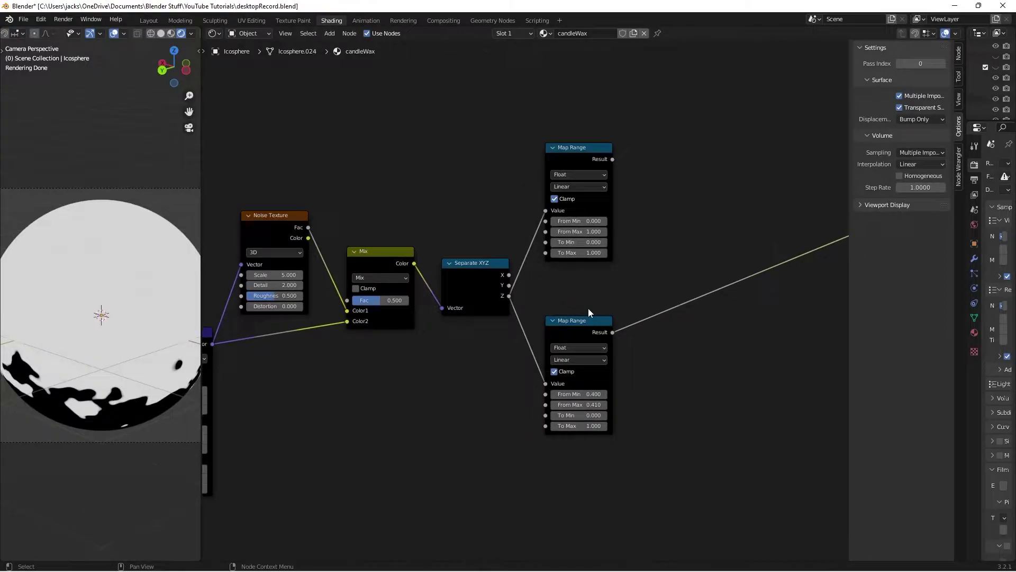
- Add a Math node set to Add with both values at 0 below Separate XYZ, and place a duplicate beneath it
{"action": "key", "text": "shift+a"}
{"action": "left_click", "coordinate": [589, 309]}
{"action": "type", "text": "add"}
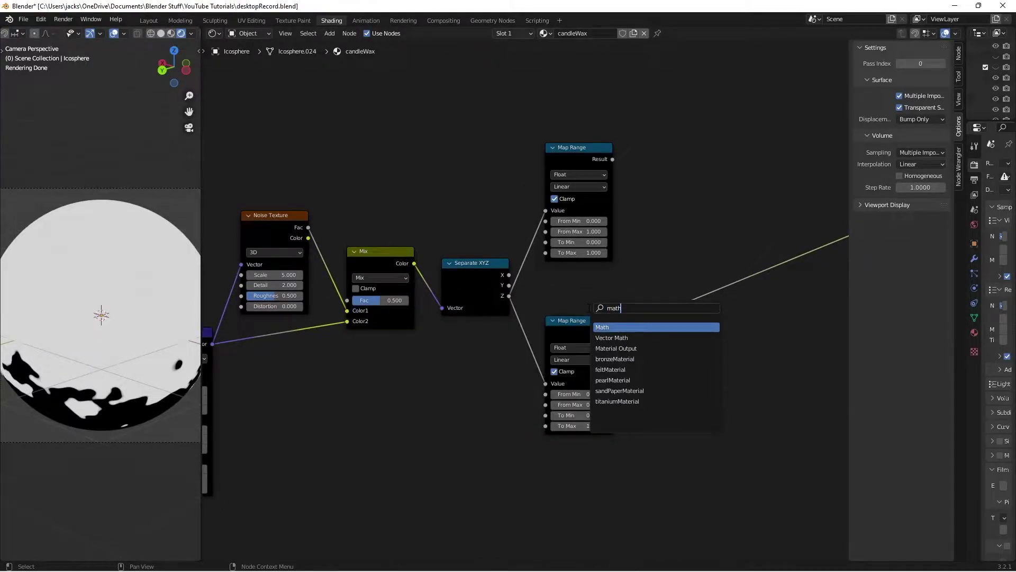
{"action": "key", "text": "Return"}
{"action": "left_click", "coordinate": [425, 331]}
{"action": "left_click_drag", "start_coordinate": [453, 388], "coordinate": [453, 397]}
{"action": "type", "text": "0"}
{"action": "key", "text": "Return"}
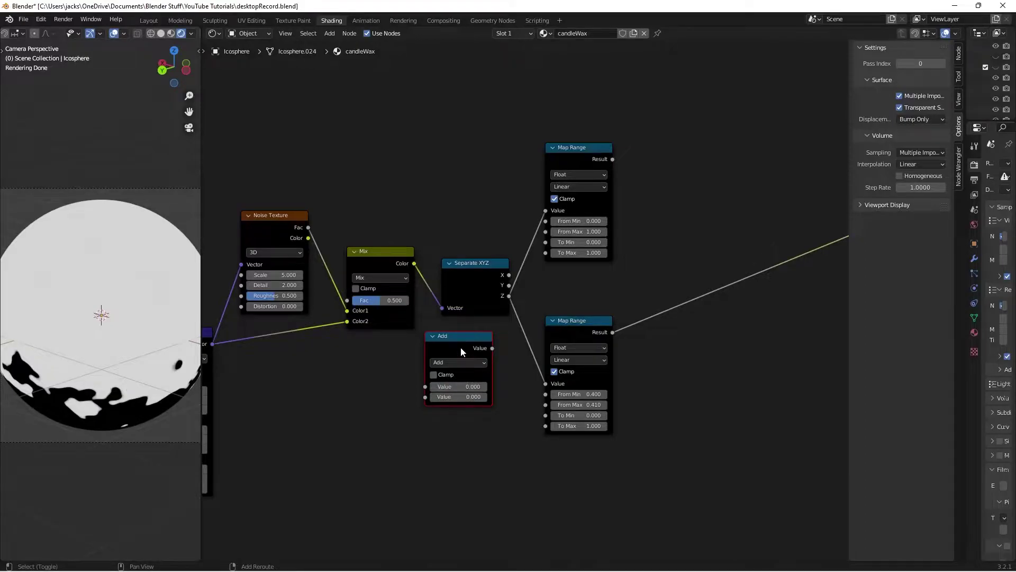
{"action": "key", "text": "shift+d"}
{"action": "left_click", "coordinate": [460, 426]}
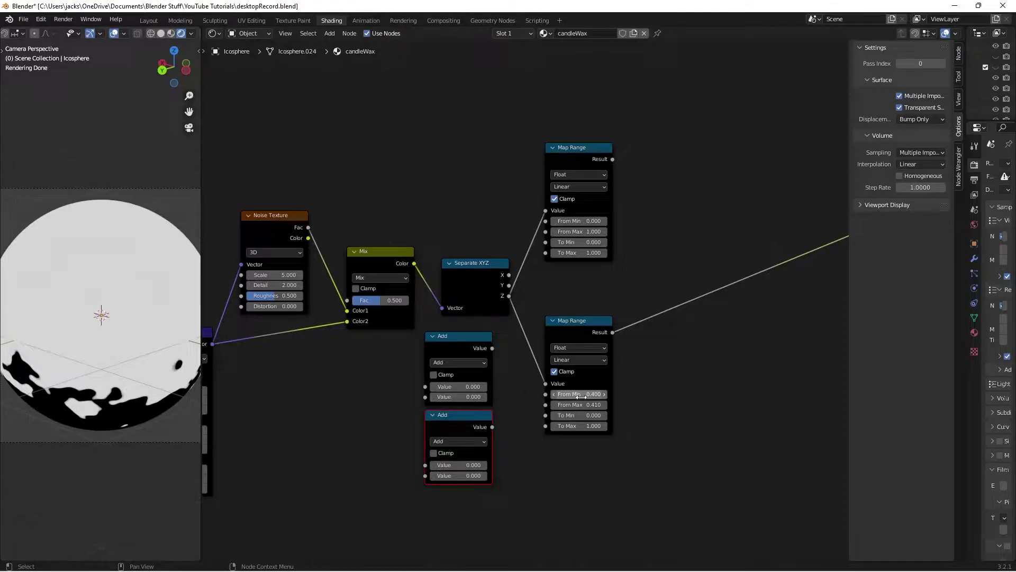
- Set the Add nodes' second values to 0.4 and 0.41, and connect them to the lower Map Range's From Min and From Max
{"action": "left_click", "coordinate": [458, 397]}
{"action": "type", "text": "0.4"}
{"action": "key", "text": "Return"}
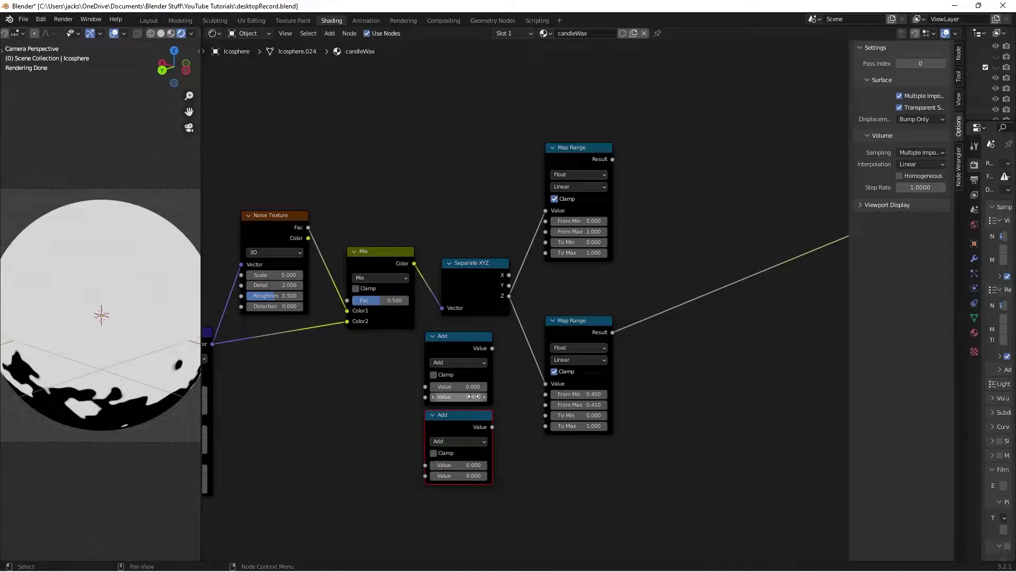
{"action": "left_click", "coordinate": [448, 476]}
{"action": "type", "text": ".4"}
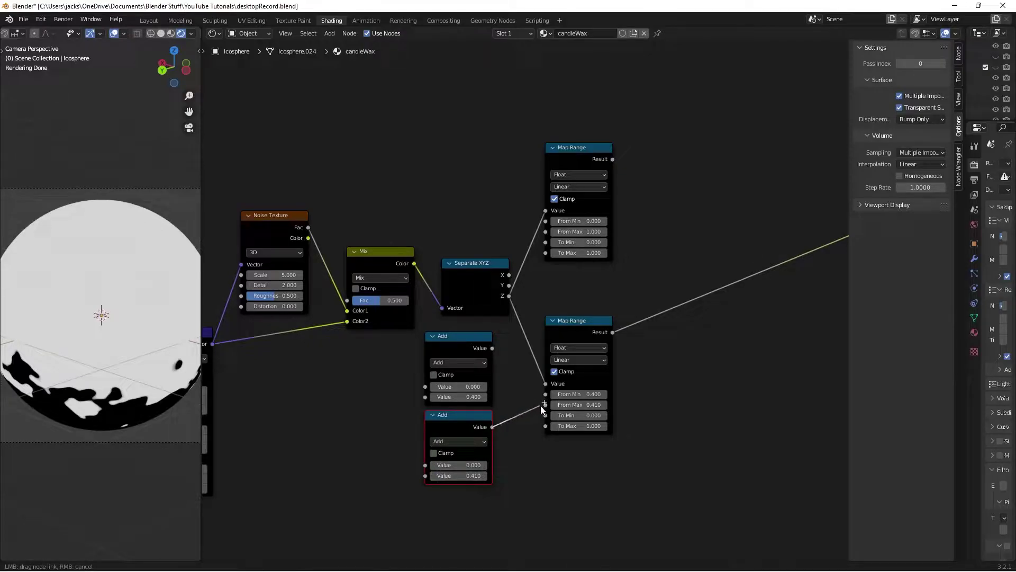
{"action": "left_click_drag", "start_coordinate": [492, 427], "coordinate": [546, 404]}
{"action": "left_click_drag", "start_coordinate": [492, 347], "coordinate": [545, 394]}
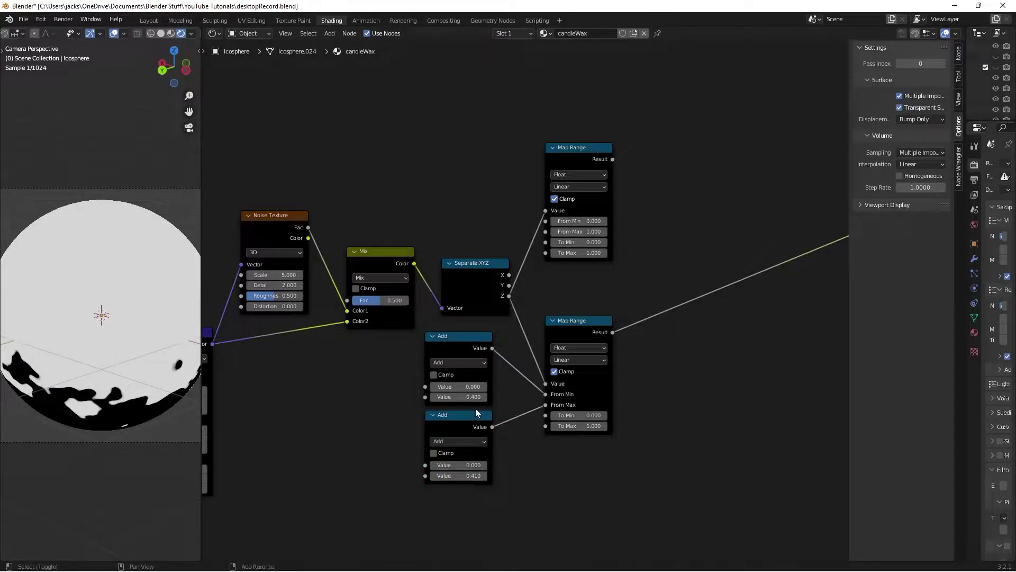
- Add a Value node before the two Add nodes and connect it to the first value of each
{"action": "key", "text": "shift+a"}
{"action": "type", "text": "val"}
{"action": "key", "text": "Return"}
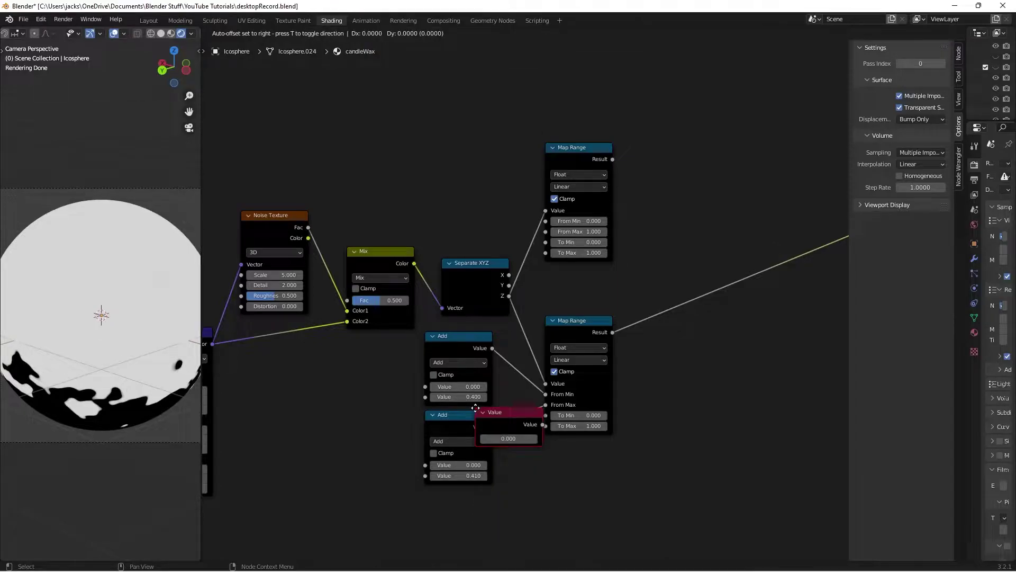
{"action": "left_click_drag", "start_coordinate": [379, 411], "coordinate": [426, 387]}
{"action": "left_click_drag", "start_coordinate": [379, 410], "coordinate": [426, 464]}
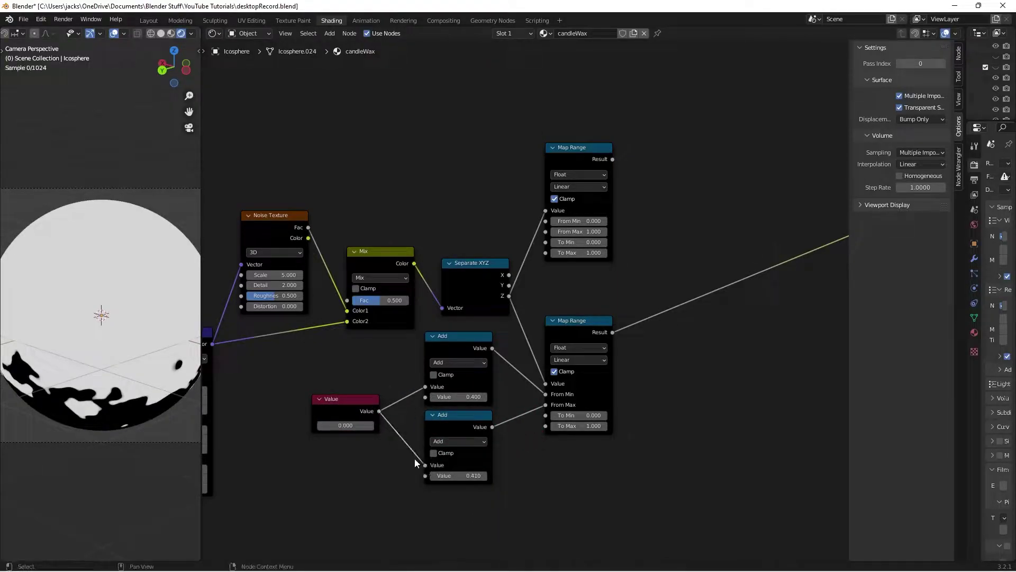
- Try Value node settings between 0 and 0.3 while viewing the sphere from another angle, ending at 0.1 in camera view
{"action": "left_click_drag", "start_coordinate": [358, 430], "coordinate": [372, 428]}
{"action": "left_click", "coordinate": [372, 427]}
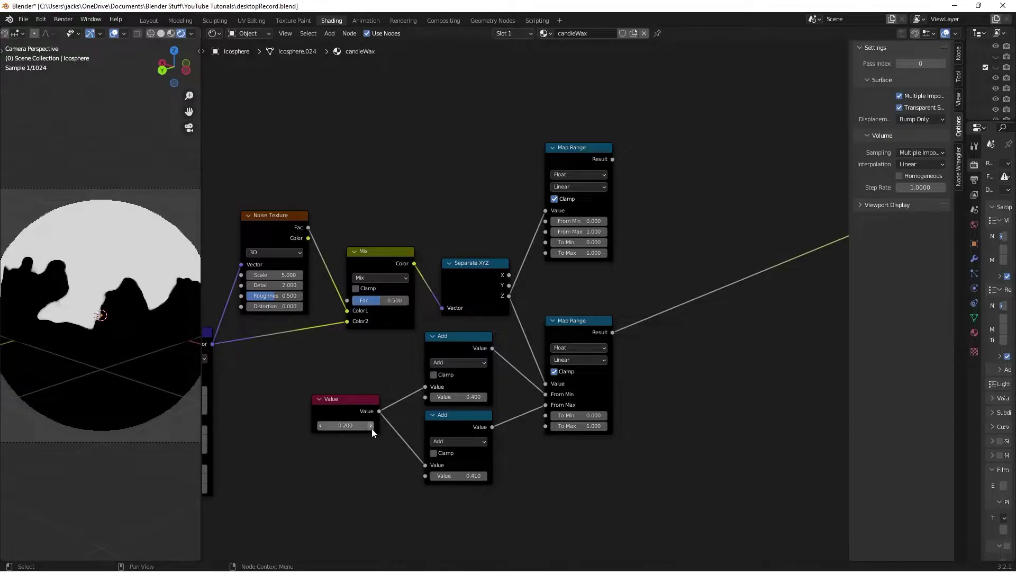
{"action": "left_click", "coordinate": [320, 425]}
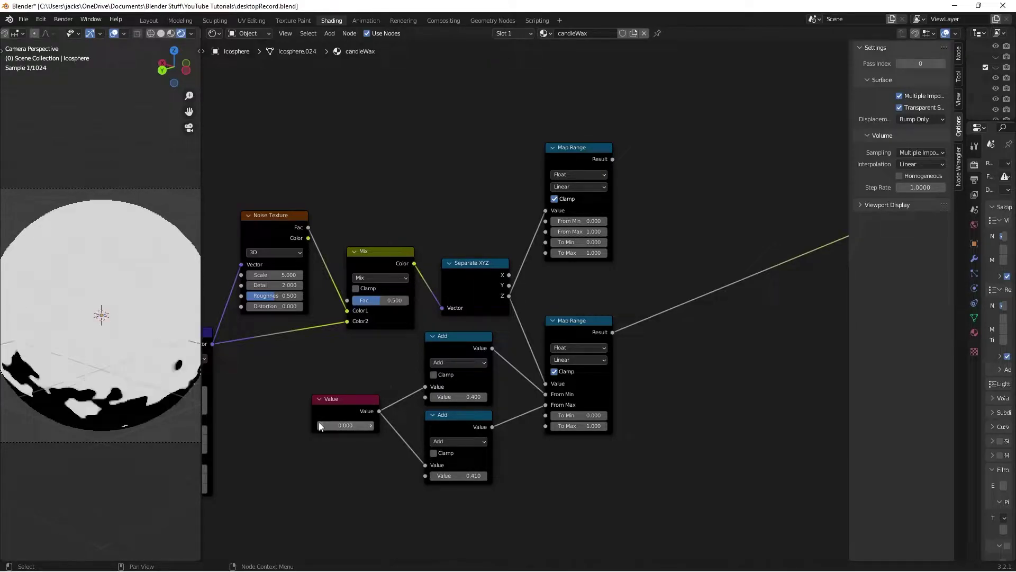
{"action": "left_click", "coordinate": [371, 426]}
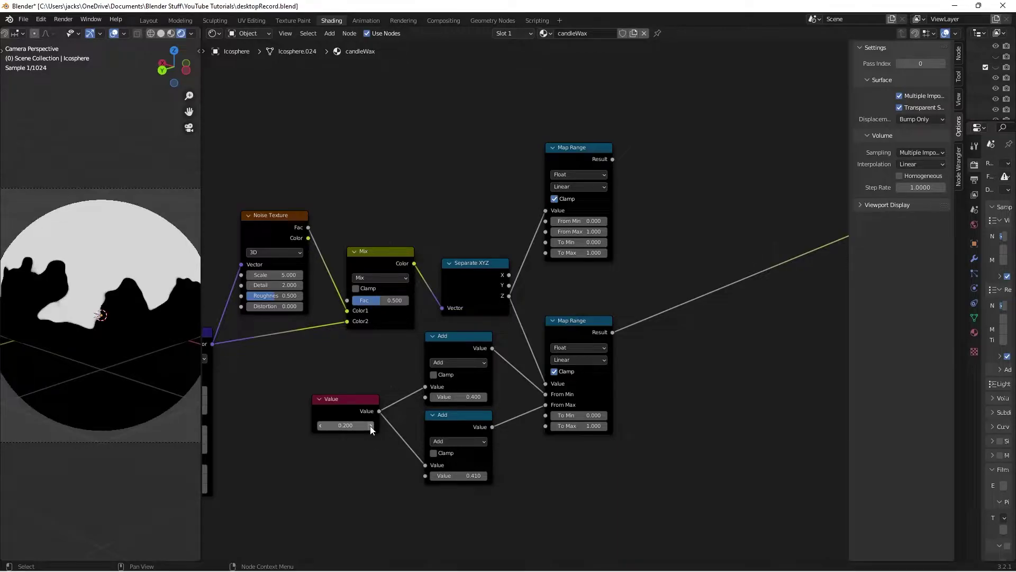
{"action": "middle_click_drag", "start_coordinate": [71, 331], "coordinate": [152, 315]}
{"action": "left_click", "coordinate": [276, 222]}
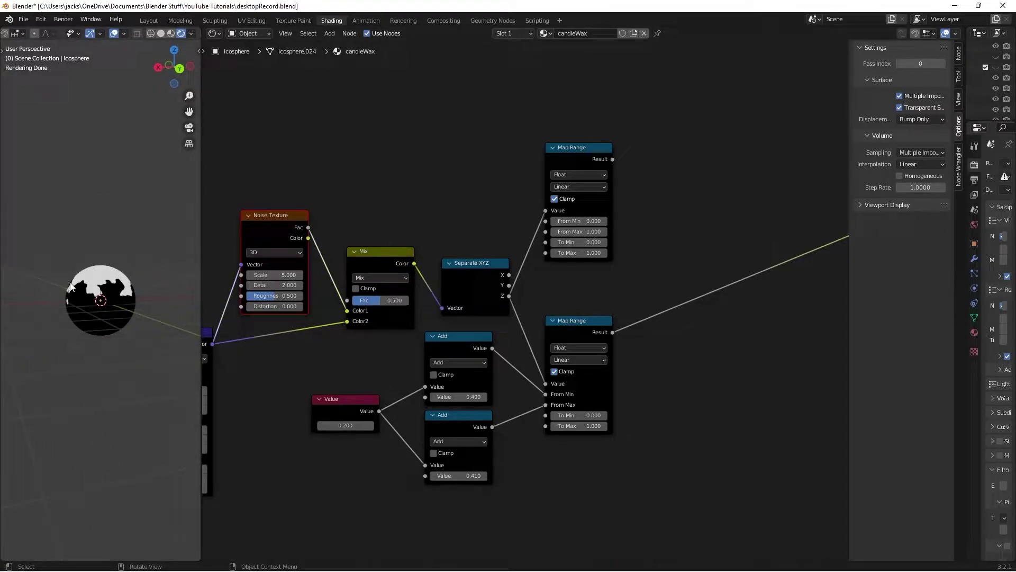
{"action": "left_click", "coordinate": [370, 427]}
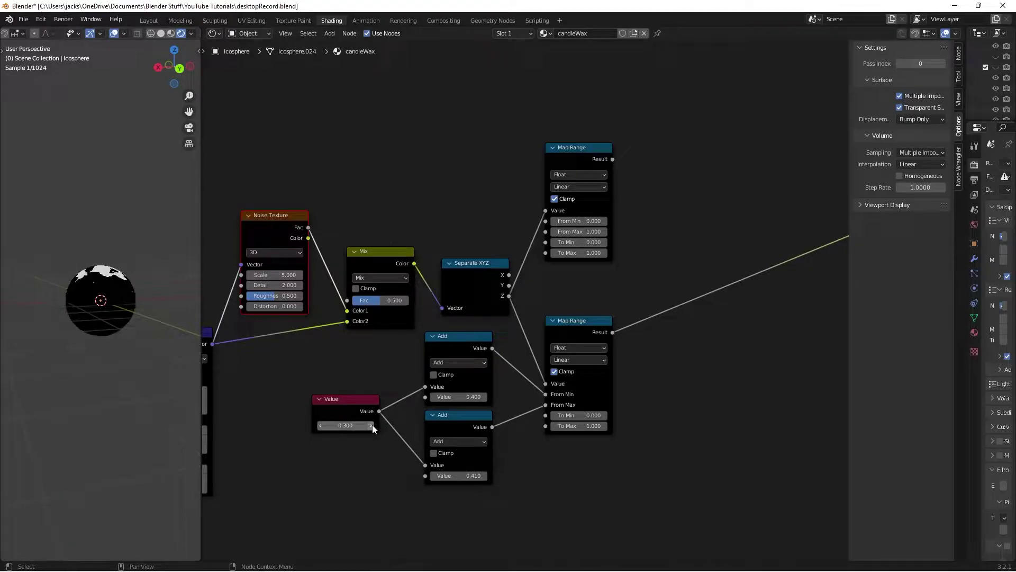
{"action": "left_click", "coordinate": [320, 426]}
{"action": "left_click", "coordinate": [320, 426]}
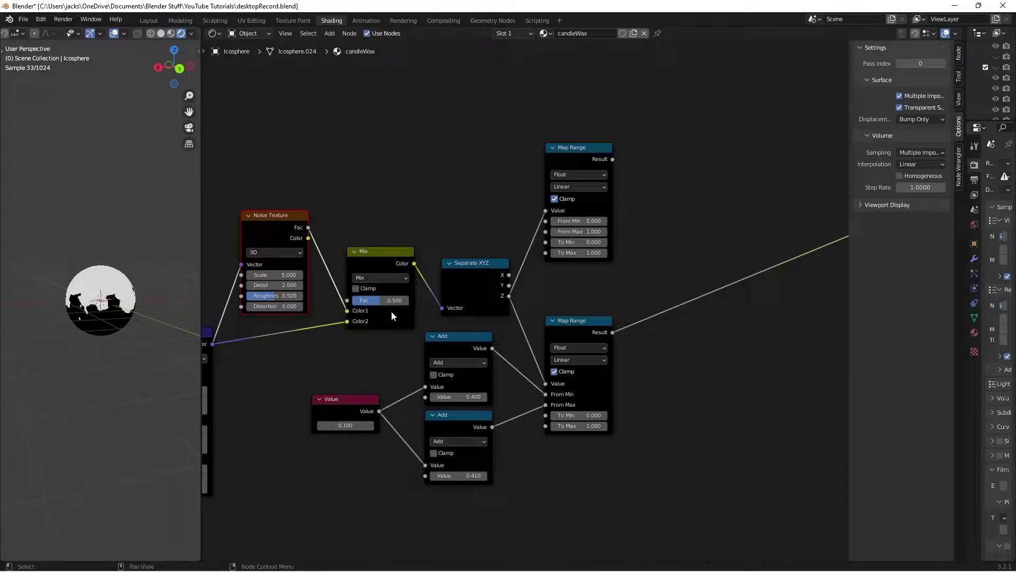
{"action": "key", "text": "KP_0"}
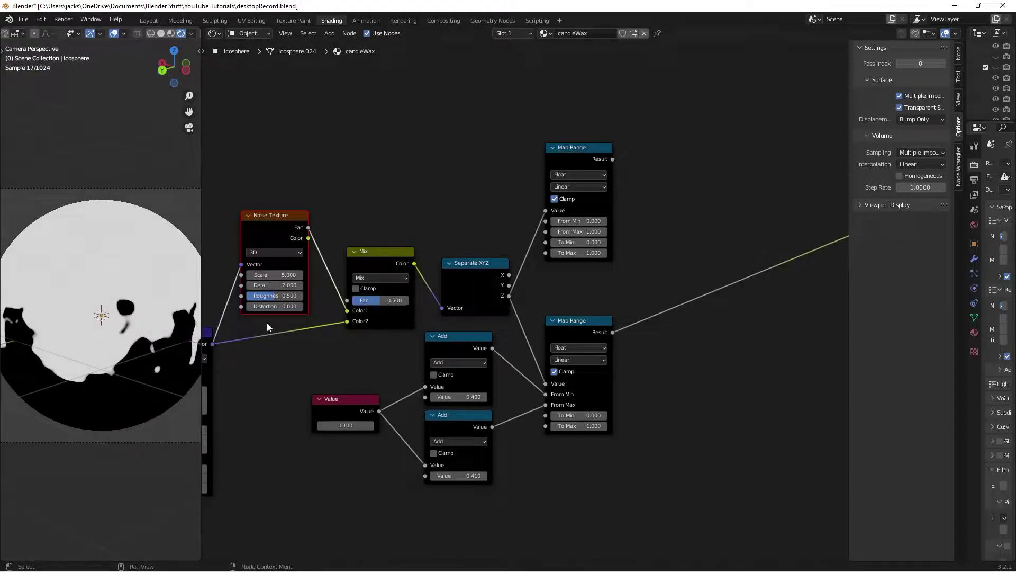
- Test the effect of the Mix node's factor on the mask, keep it at 0.5, and save the file
{"action": "mouse_move", "coordinate": [380, 300]}
{"action": "left_mouse_down"}
{"action": "mouse_move", "coordinate": [403, 300]}
{"action": "mouse_move", "coordinate": [353, 300]}
{"action": "mouse_move", "coordinate": [384, 300]}
{"action": "left_mouse_up"}
{"action": "left_click", "coordinate": [383, 300]}
{"action": "type", "text": "0.55"}
{"action": "key", "text": "Return"}
{"action": "key", "text": "ctrl+s"}
{"action": "left_click", "coordinate": [380, 373]}
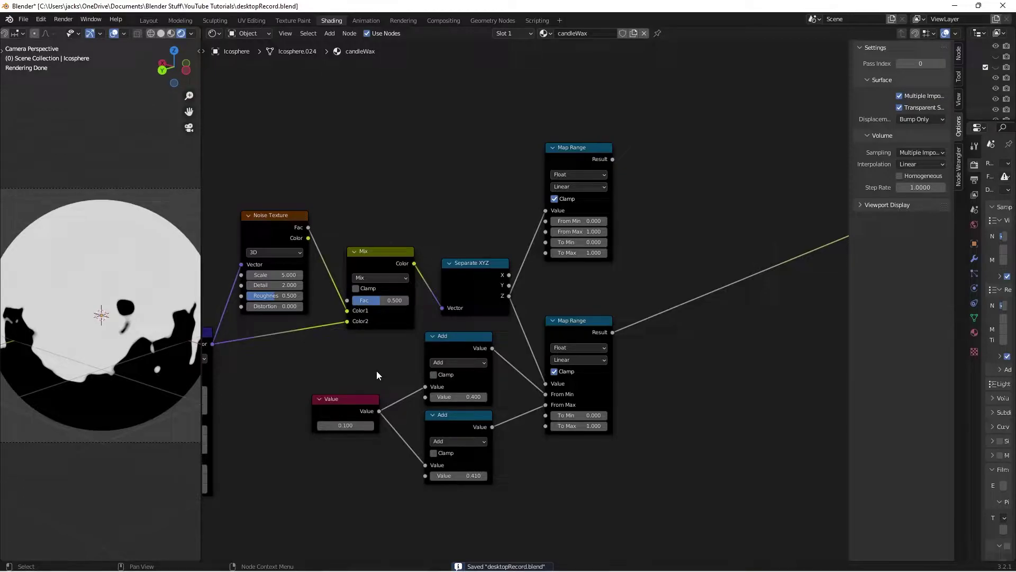
- Move the upper Map Range node slightly closer to the lower one
{"action": "scroll", "coordinate": [459, 382], "scroll_direction": "down", "scroll_amount": 2}
{"action": "left_click_drag", "start_coordinate": [574, 161], "coordinate": [568, 178]}
{"action": "left_click", "coordinate": [684, 212]}
- Add a MixRGB node in the free space between the Map Range nodes and the Principled BSDF
{"action": "middle_click_drag", "start_coordinate": [679, 211], "coordinate": [613, 231]}
{"action": "scroll", "coordinate": [612, 231], "scroll_direction": "up", "scroll_amount": 2}
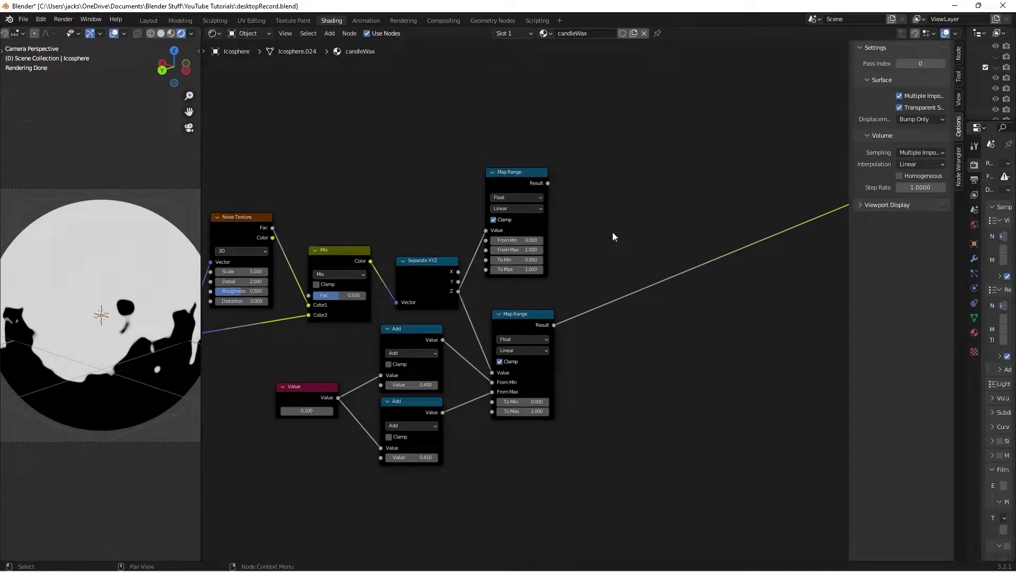
{"action": "key", "text": "shift+a"}
{"action": "left_click", "coordinate": [627, 228]}
{"action": "type", "text": "mix"}
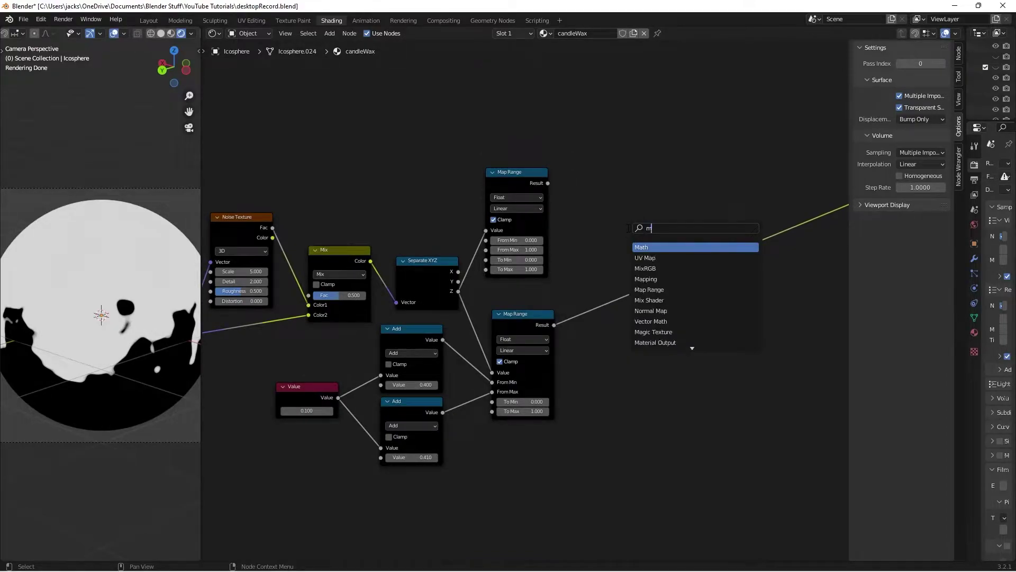
{"action": "key", "text": "Return"}
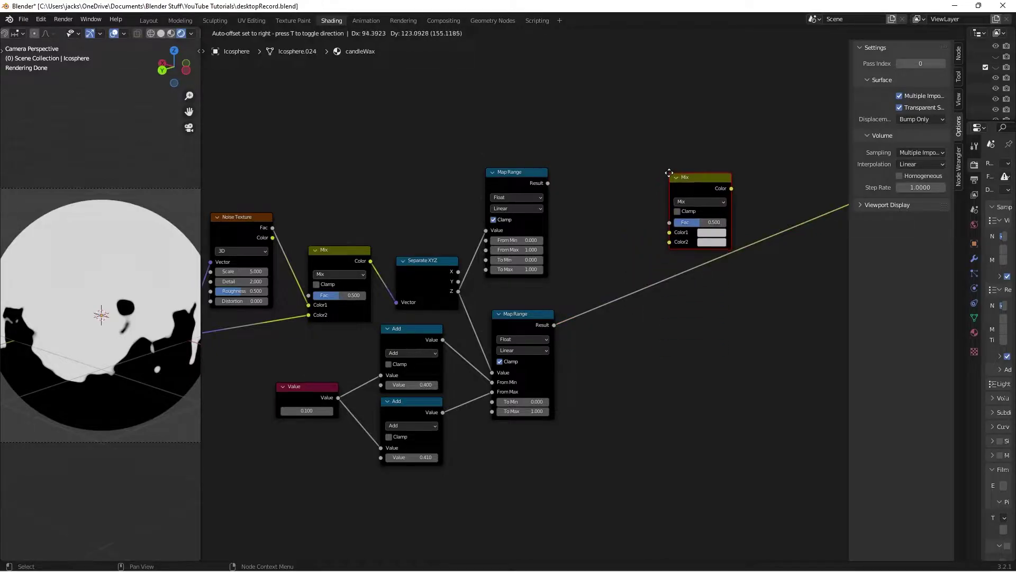
{"action": "left_click", "coordinate": [669, 167]}
- Connect the upper Map Range to the new Mix node's Color1 and the lower one to Color2, and preview the mix
{"action": "middle_click_drag", "start_coordinate": [567, 320], "coordinate": [518, 371]}
{"action": "left_click_drag", "start_coordinate": [504, 373], "coordinate": [620, 291]}
{"action": "left_click_drag", "start_coordinate": [498, 233], "coordinate": [620, 282]}
{"action": "left_click", "coordinate": [639, 234], "text": "ctrl+shift"}
{"action": "left_click_drag", "start_coordinate": [636, 237], "coordinate": [594, 304]}
- Set the new Mix node's blending mode to Darken with a factor of 1, and compare it with the upper Map Range's preview
{"action": "left_click", "coordinate": [595, 321]}
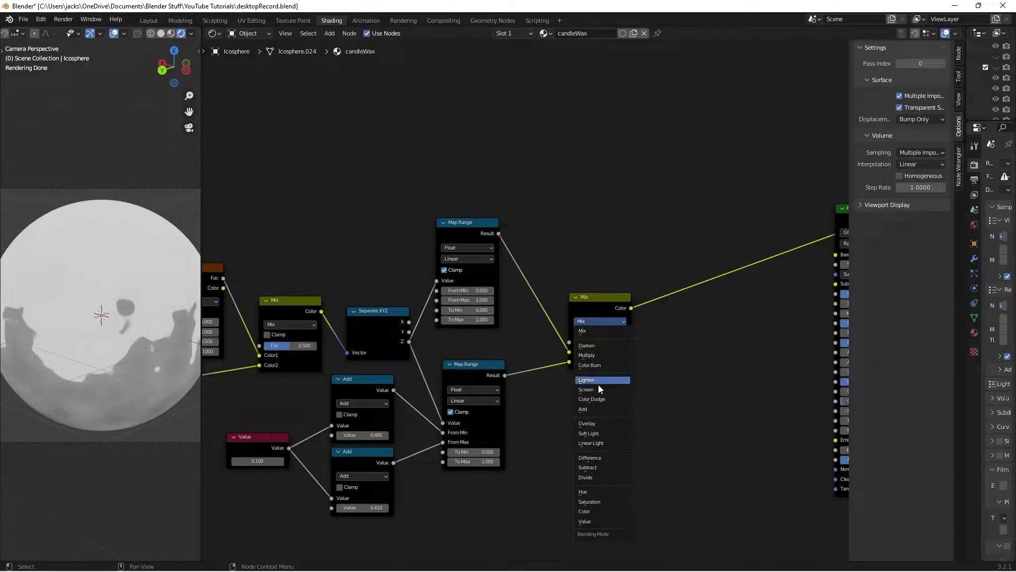
{"action": "left_click", "coordinate": [587, 345]}
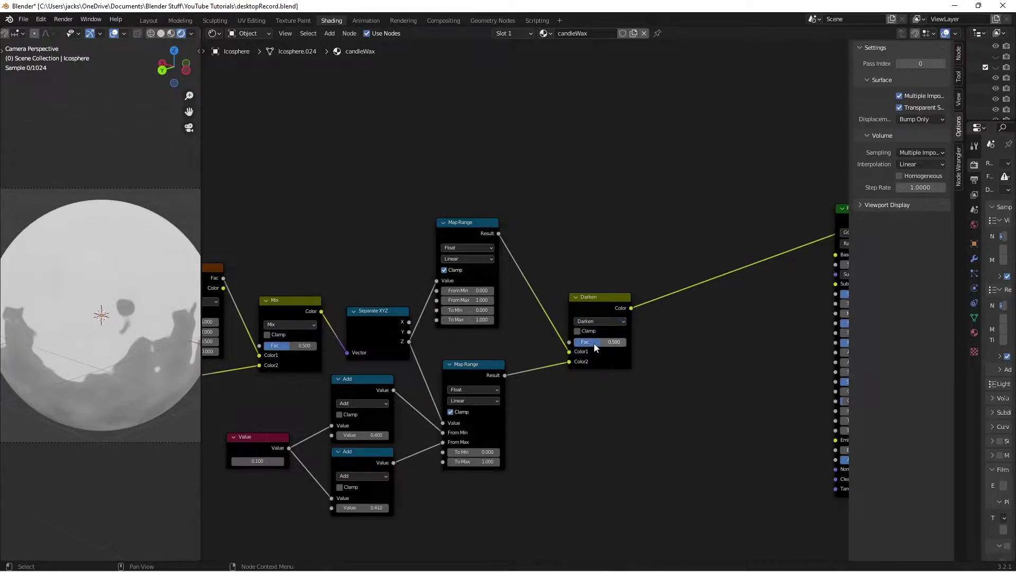
{"action": "left_click_drag", "start_coordinate": [600, 342], "coordinate": [627, 342]}
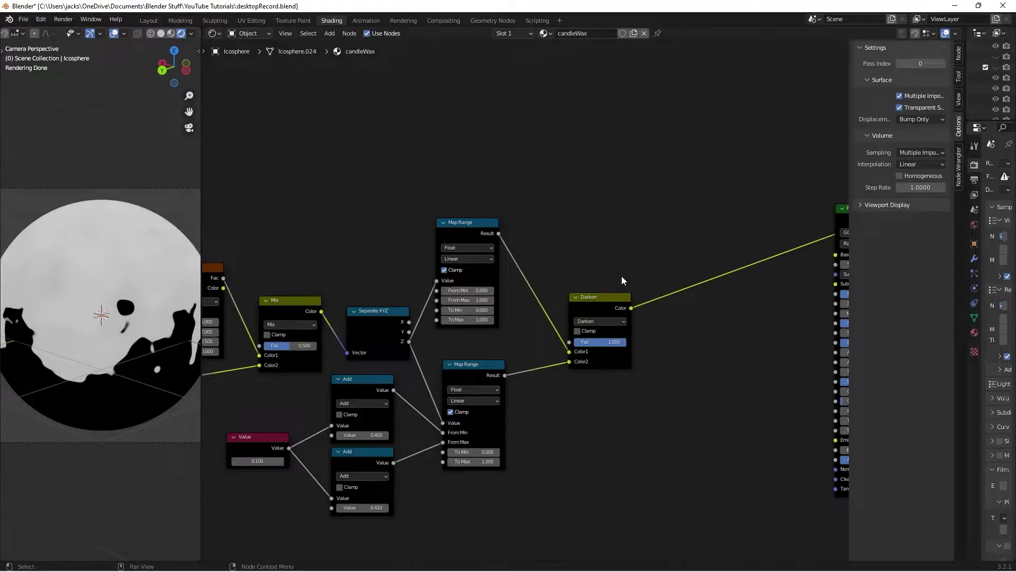
{"action": "left_click_drag", "start_coordinate": [582, 300], "coordinate": [590, 303]}
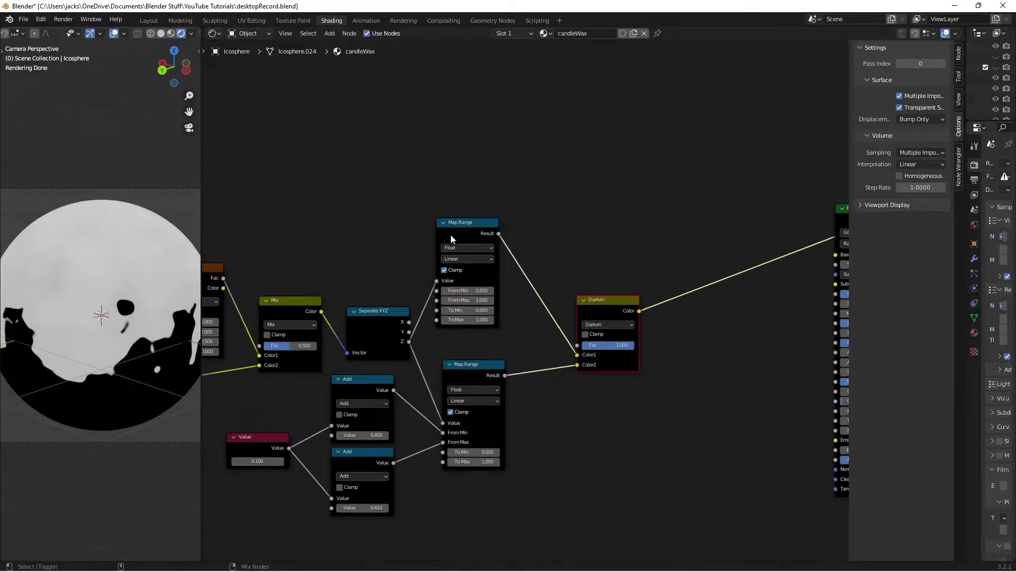
{"action": "left_click", "coordinate": [449, 234], "text": "ctrl+shift"}
{"action": "left_click", "coordinate": [598, 303], "text": "ctrl+shift"}
- Insert an Invert node between the upper Map Range and Darken's Color1, with Darken feeding the Principled BSDF's Base Color
{"action": "key", "text": "shift+a"}
{"action": "left_click", "coordinate": [597, 278]}
{"action": "type", "text": "inver"}
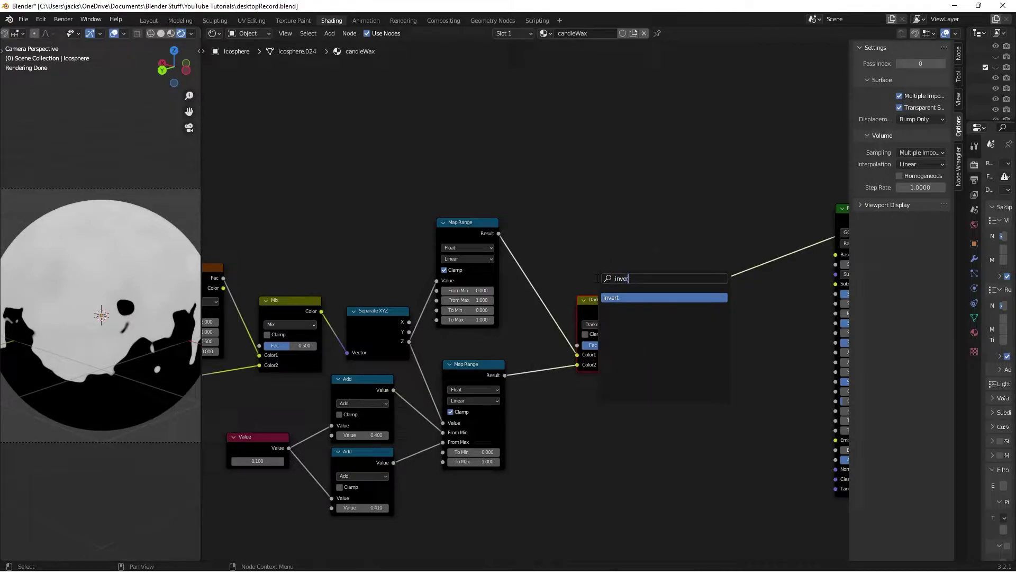
{"action": "key", "text": "Return"}
{"action": "left_click", "coordinate": [503, 279]}
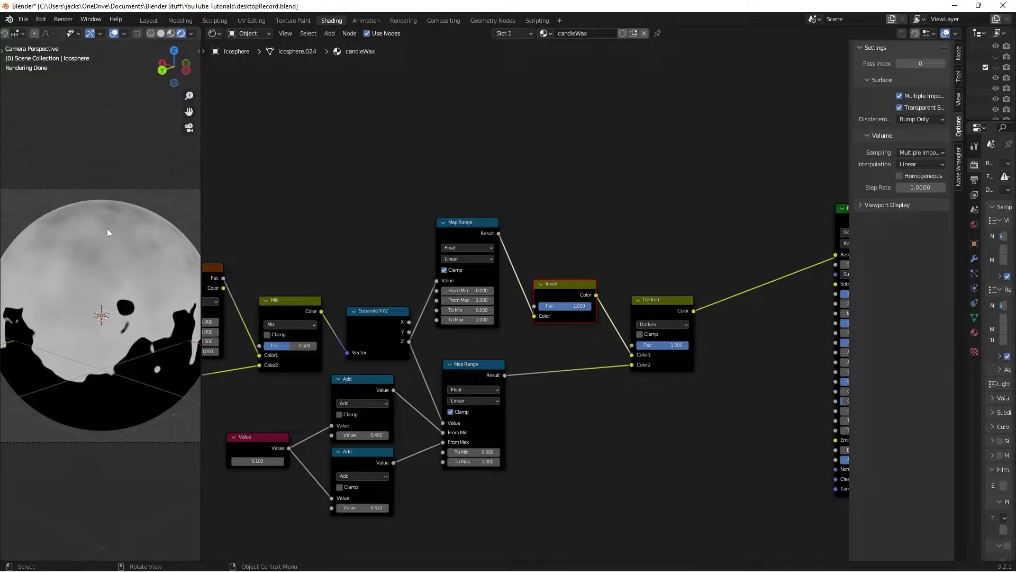
- Save the file and move the Invert node slightly closer to the upper Map Range node
{"action": "key", "text": "ctrl+s"}
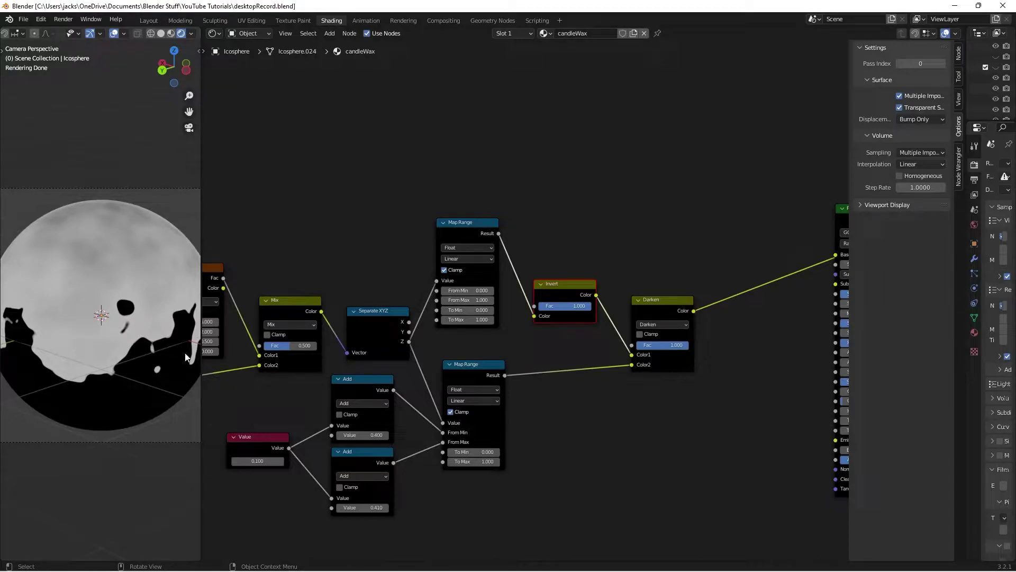
{"action": "left_click_drag", "start_coordinate": [550, 295], "coordinate": [540, 286]}
{"action": "left_click", "coordinate": [545, 269]}
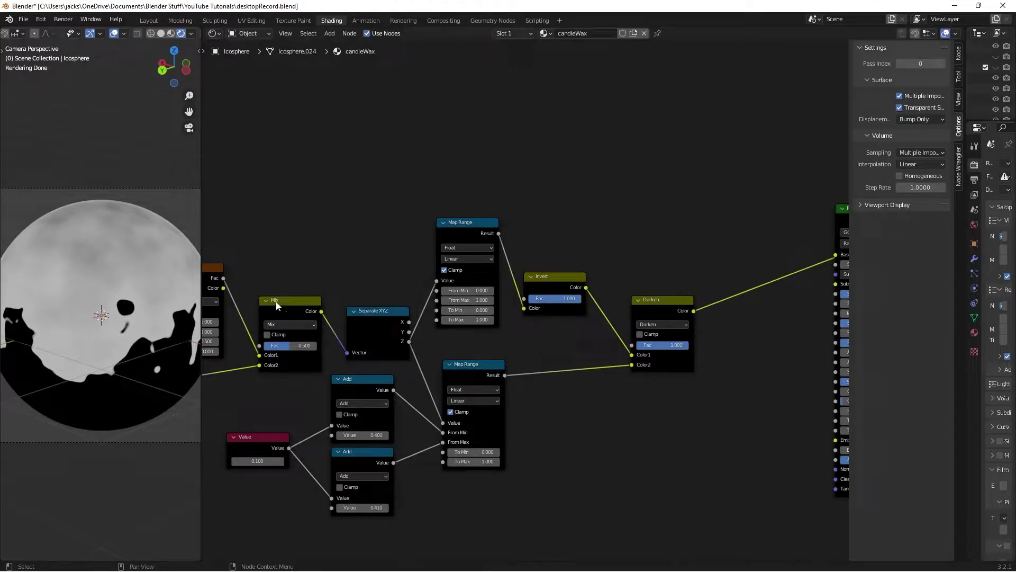
- Save the file and move all nodes before the Principled BSDF farther away from it as a group
{"action": "key", "text": "ctrl+s"}
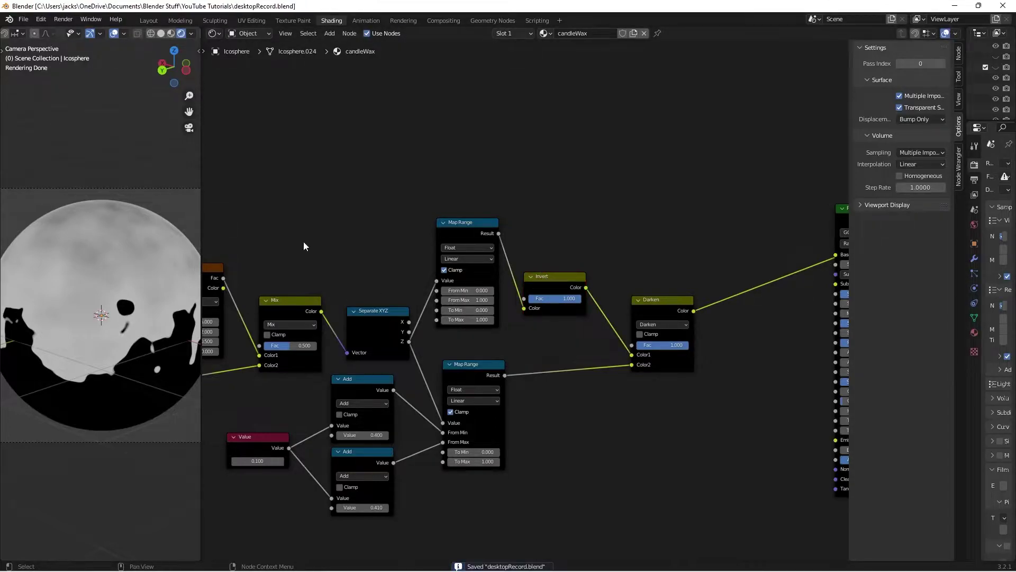
{"action": "key", "text": "Home"}
{"action": "left_click_drag", "start_coordinate": [277, 206], "coordinate": [718, 449]}
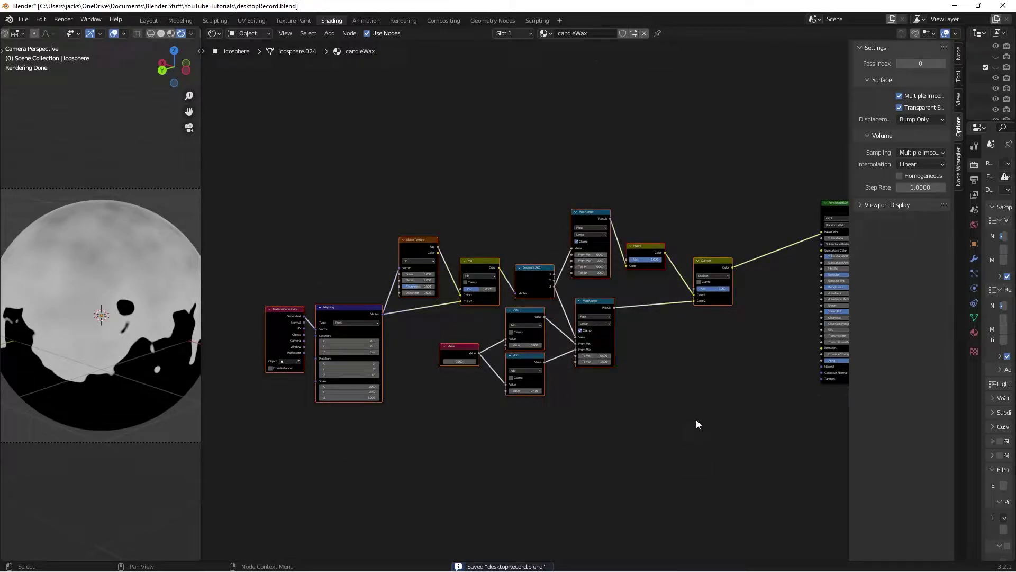
{"action": "key", "text": "g"}
{"action": "left_click", "coordinate": [519, 439]}
{"action": "left_click", "coordinate": [519, 439]}
{"action": "middle_click_drag", "start_coordinate": [491, 439], "coordinate": [630, 430]}
- Move the Texture Coordinate and Mapping nodes above and away from the Noise Texture, and save the file
{"action": "left_click_drag", "start_coordinate": [280, 282], "coordinate": [346, 377]}
{"action": "key", "text": "g"}
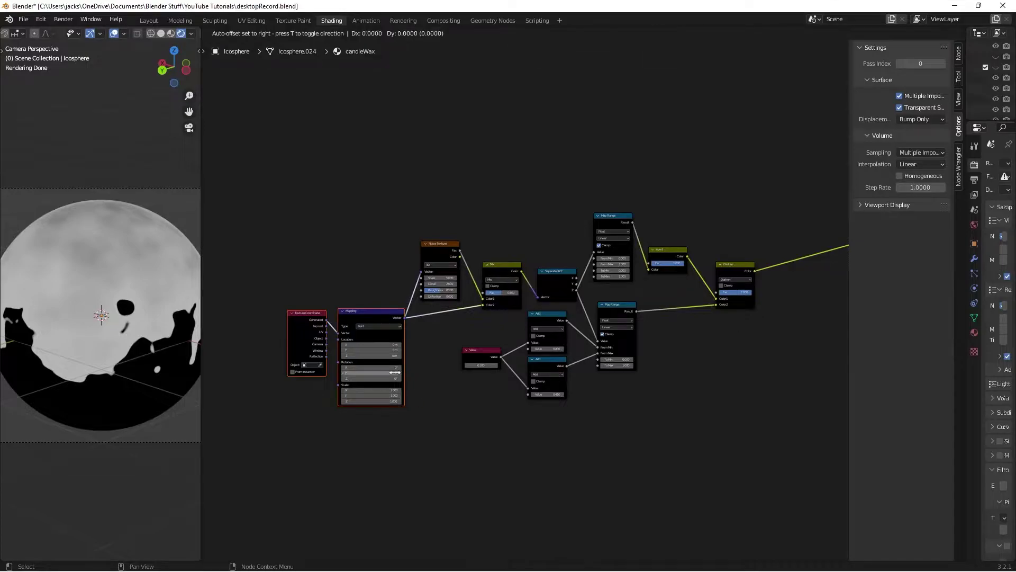
{"action": "left_click", "coordinate": [348, 203]}
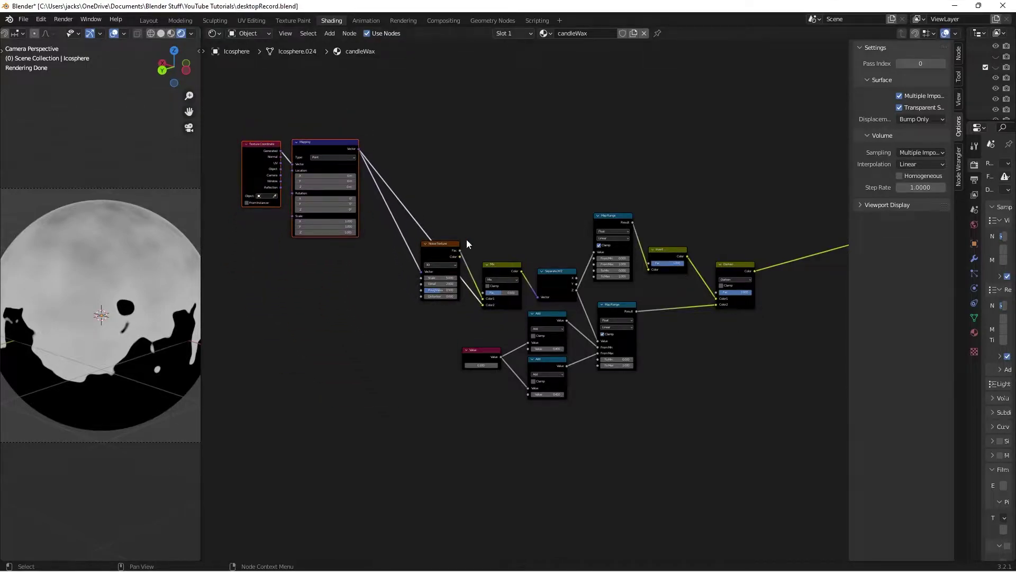
{"action": "middle_click_drag", "start_coordinate": [477, 194], "coordinate": [477, 215]}
{"action": "left_click", "coordinate": [476, 216]}
{"action": "key", "text": "ctrl+s"}
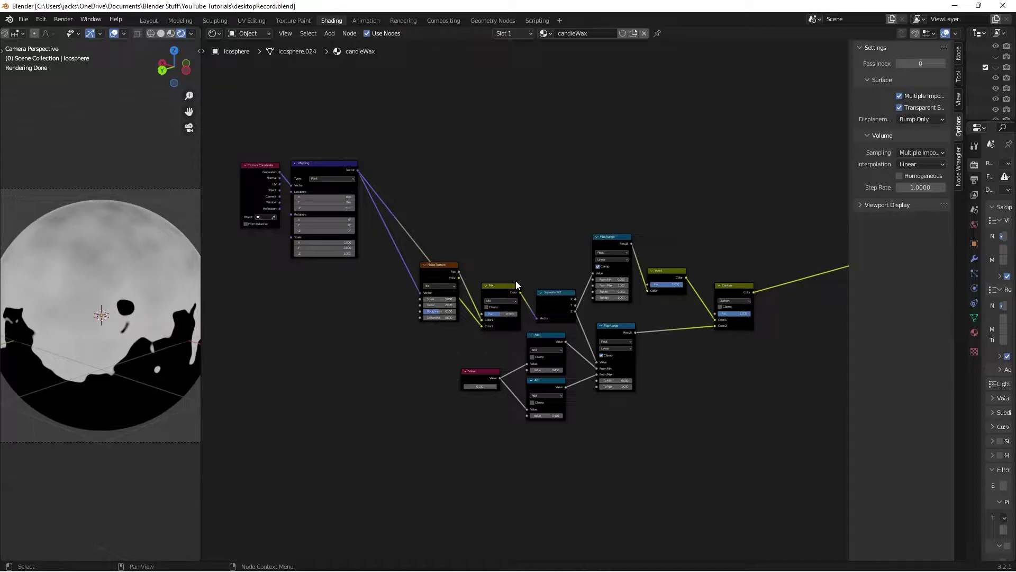
{"action": "left_click", "coordinate": [725, 354]}
{"action": "left_click_drag", "start_coordinate": [730, 290], "coordinate": [708, 291]}
{"action": "right_click", "coordinate": [708, 291]}
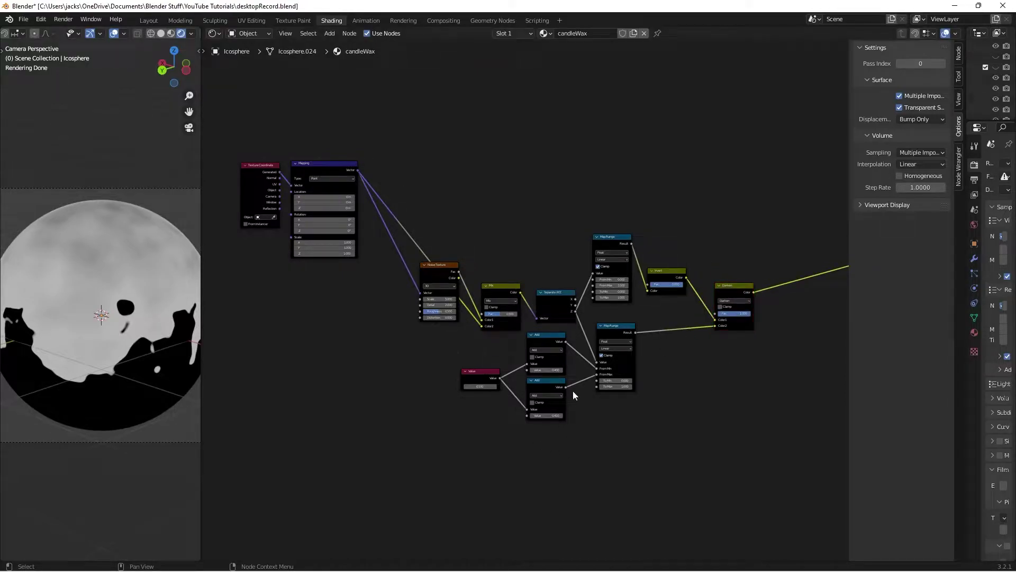
- Add a Musgrave Texture node and place it below the Value node
{"action": "key", "text": "shift+a"}
{"action": "left_click", "coordinate": [398, 444]}
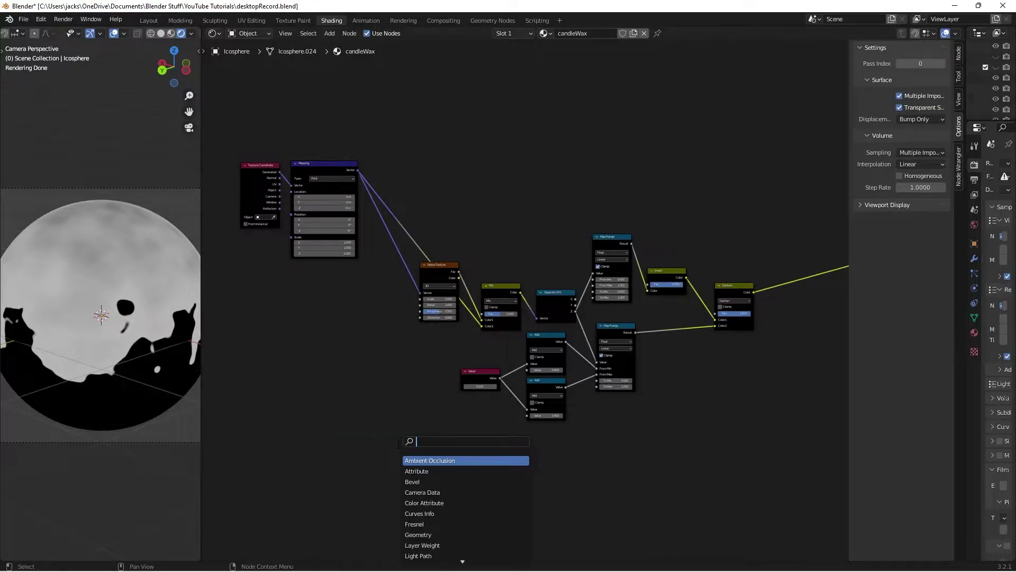
{"action": "type", "text": "mus"}
{"action": "key", "text": "Return"}
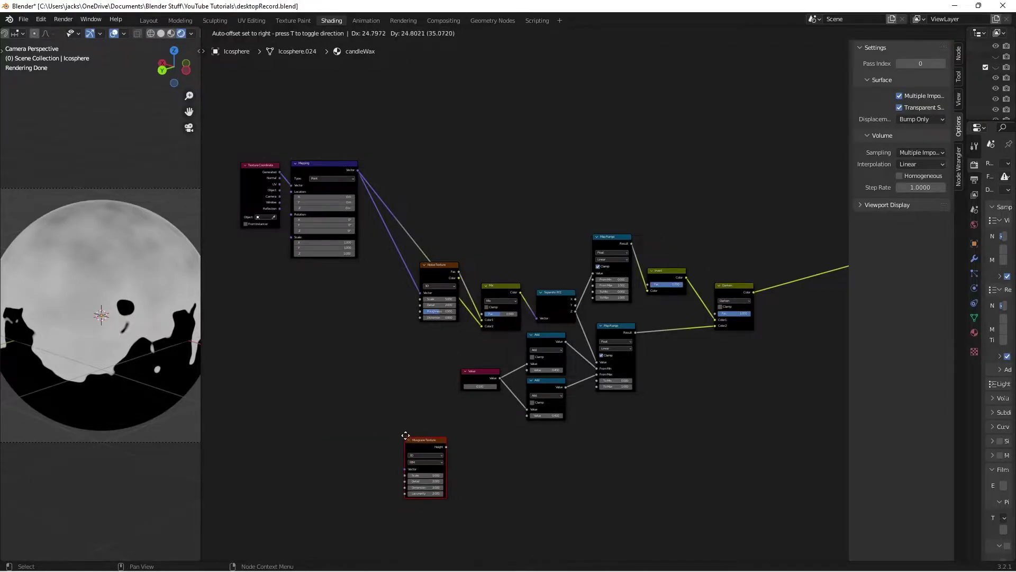
{"action": "left_click", "coordinate": [414, 430]}
{"action": "scroll", "coordinate": [415, 405], "scroll_direction": "up", "scroll_amount": 2}
{"action": "scroll", "coordinate": [414, 405], "scroll_direction": "up", "scroll_amount": 1}
{"action": "middle_click_drag", "start_coordinate": [426, 393], "coordinate": [443, 358]}
{"action": "mouse_move", "coordinate": [427, 431]}
{"action": "left_mouse_down"}
{"action": "mouse_move", "coordinate": [455, 433]}
{"action": "mouse_move", "coordinate": [444, 422]}
{"action": "left_mouse_up"}
{"action": "left_click", "coordinate": [435, 403]}
{"action": "middle_click_drag", "start_coordinate": [431, 399], "coordinate": [454, 382]}
{"action": "scroll", "coordinate": [454, 382], "scroll_direction": "down", "scroll_amount": 1}
- Add a second Mapping node before the Musgrave Texture and feed its Vector input from the first Mapping node
{"action": "key", "text": "shift+a"}
{"action": "type", "text": "mapp"}
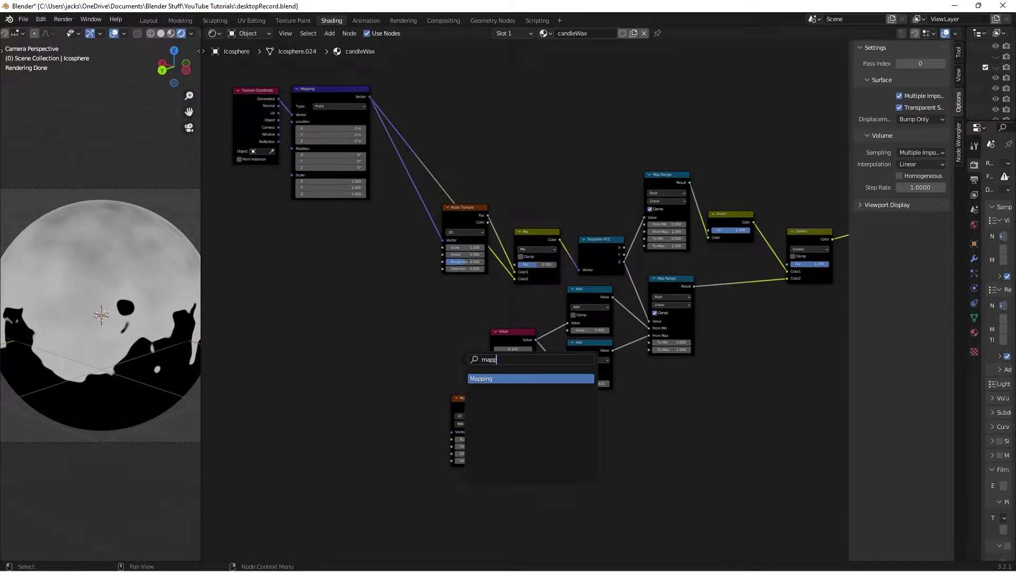
{"action": "key", "text": "Return"}
{"action": "left_click", "coordinate": [396, 318]}
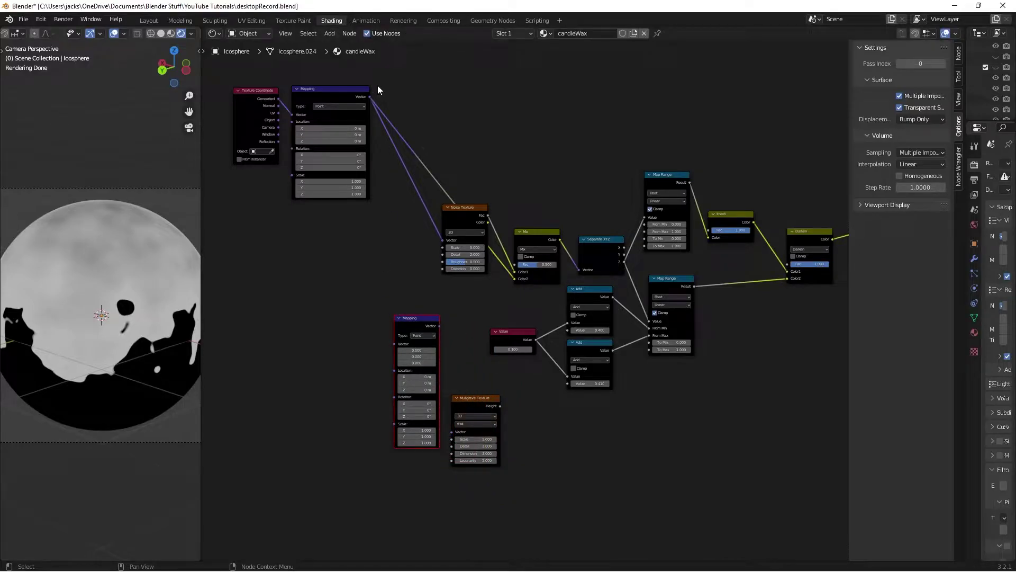
{"action": "left_click_drag", "start_coordinate": [369, 96], "coordinate": [396, 343]}
- Set the second Mapping node's Z scale to 0.1
{"action": "scroll", "coordinate": [423, 427], "scroll_direction": "up", "scroll_amount": 3}
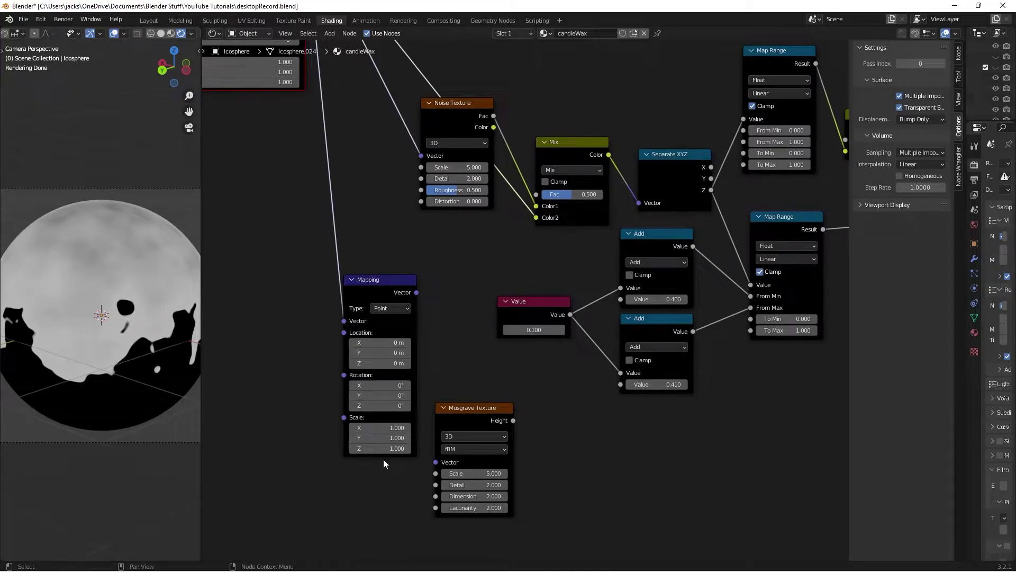
{"action": "double_click", "coordinate": [380, 448]}
{"action": "type", "text": ".1"}
{"action": "key", "text": "Return"}
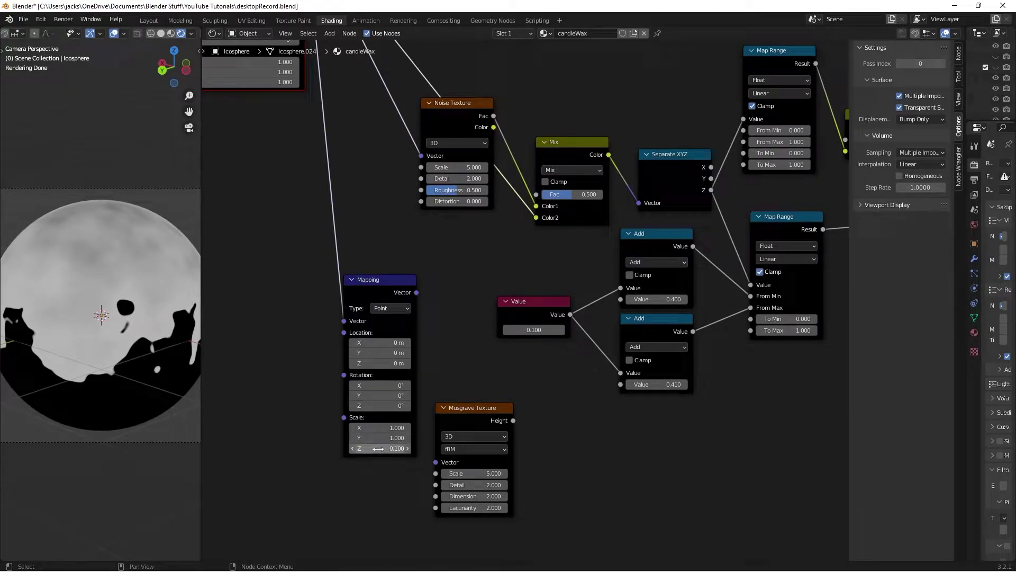
- Preview the Musgrave Texture, connect the second Mapping node's Vector output to its Vector input, and save the file
{"action": "left_click", "coordinate": [478, 421], "text": "ctrl+shift"}
{"action": "left_click_drag", "start_coordinate": [473, 417], "coordinate": [513, 421]}
{"action": "left_click_drag", "start_coordinate": [416, 292], "coordinate": [481, 471]}
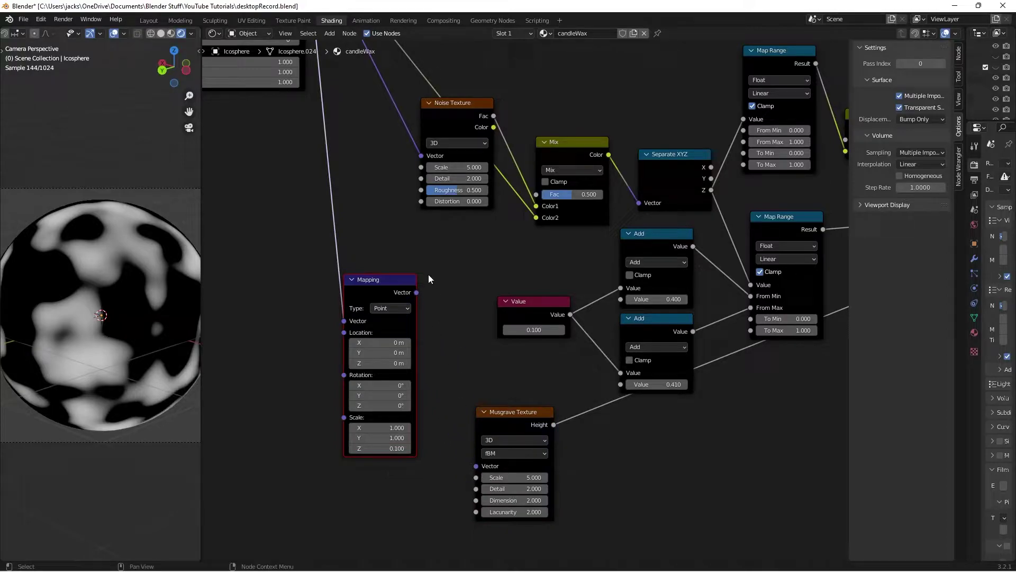
{"action": "left_click_drag", "start_coordinate": [417, 299], "coordinate": [476, 466]}
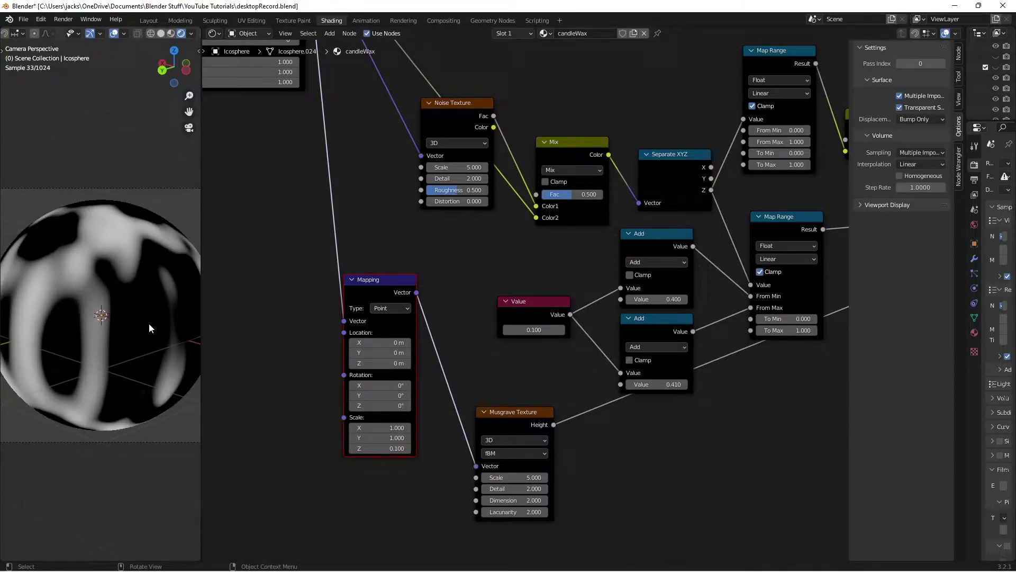
{"action": "key", "text": "ctrl+s"}
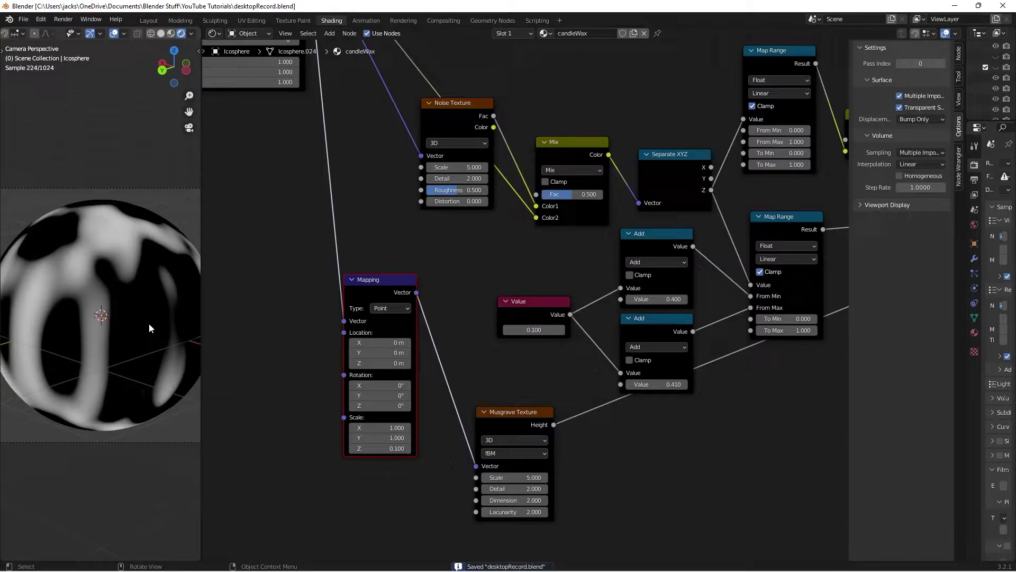
- Shift the Musgrave Texture node slightly and set its type to Ridged Multifractal
{"action": "middle_click_drag", "start_coordinate": [571, 443], "coordinate": [520, 411]}
{"action": "left_click_drag", "start_coordinate": [461, 379], "coordinate": [466, 401]}
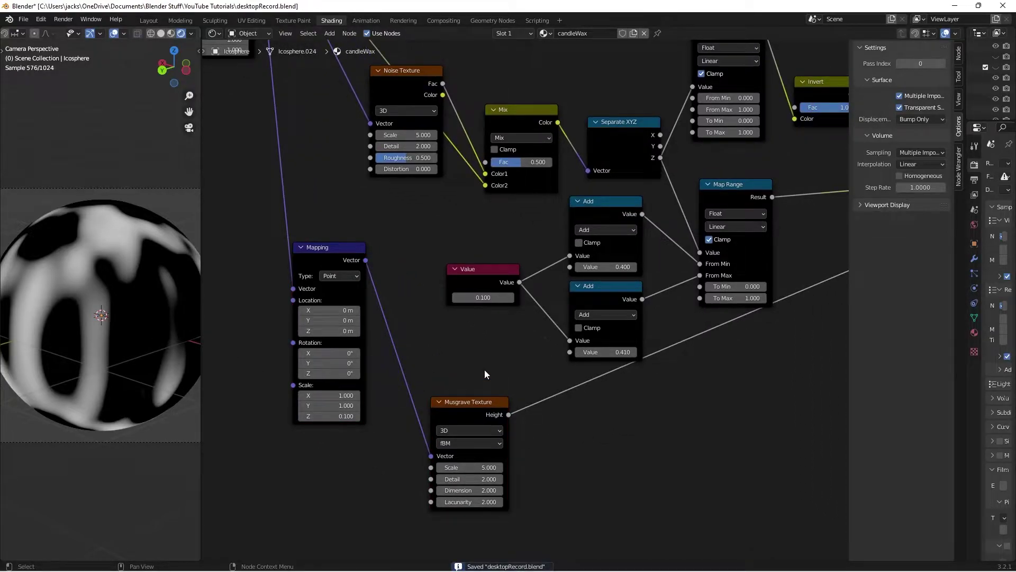
{"action": "scroll", "coordinate": [484, 370], "scroll_direction": "up", "scroll_amount": 2}
{"action": "middle_click_drag", "start_coordinate": [485, 369], "coordinate": [506, 283]}
{"action": "scroll", "coordinate": [508, 281], "scroll_direction": "up", "scroll_amount": 1}
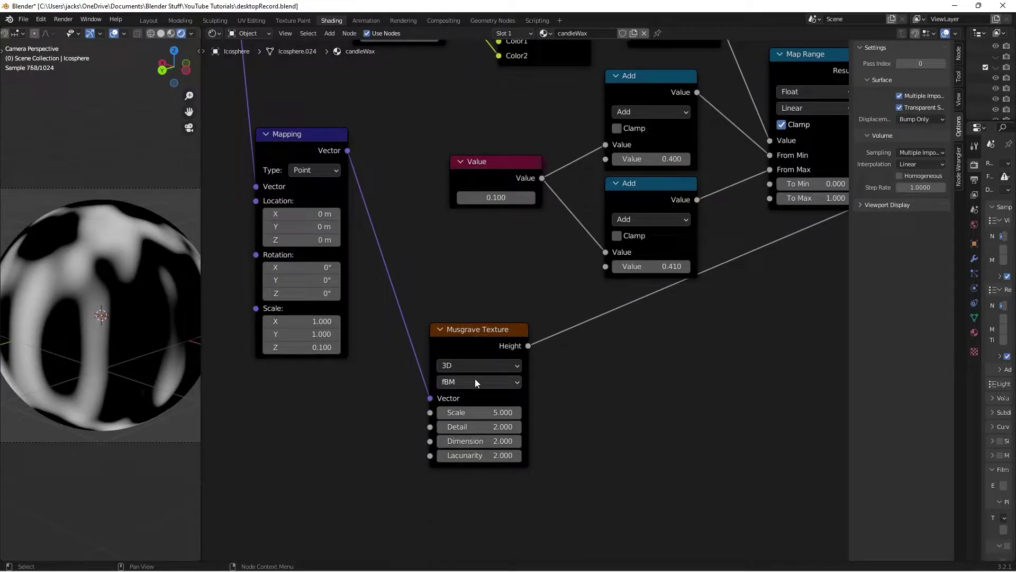
{"action": "left_click", "coordinate": [475, 379]}
{"action": "left_click", "coordinate": [484, 411]}
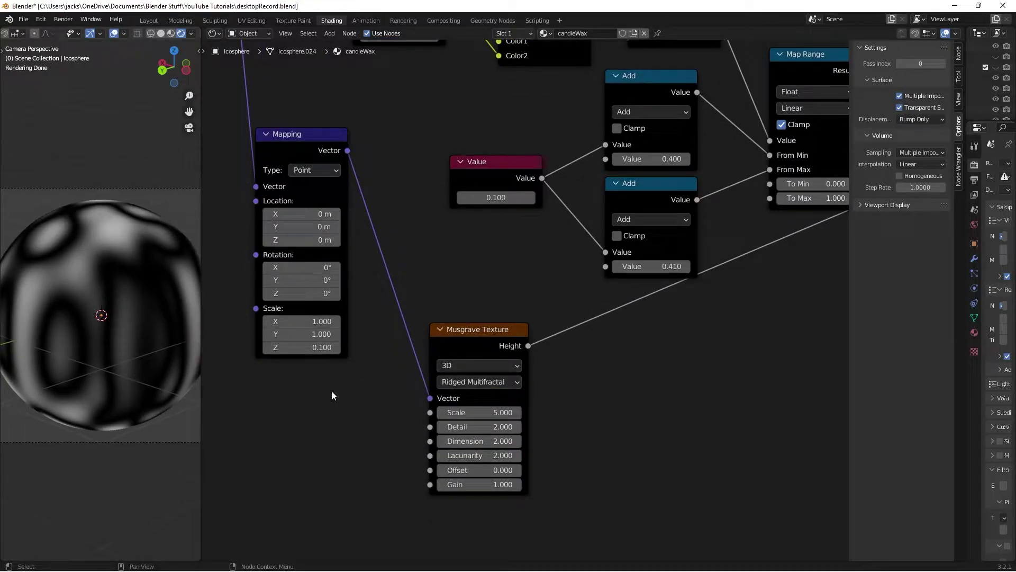
- Set the Musgrave Texture's scale to 10, detail to 4 and gain to 200, and save the file
{"action": "double_click", "coordinate": [478, 413]}
{"action": "type", "text": "10"}
{"action": "key", "text": "Return"}
{"action": "left_click", "coordinate": [487, 426]}
{"action": "type", "text": "4"}
{"action": "key", "text": "Return"}
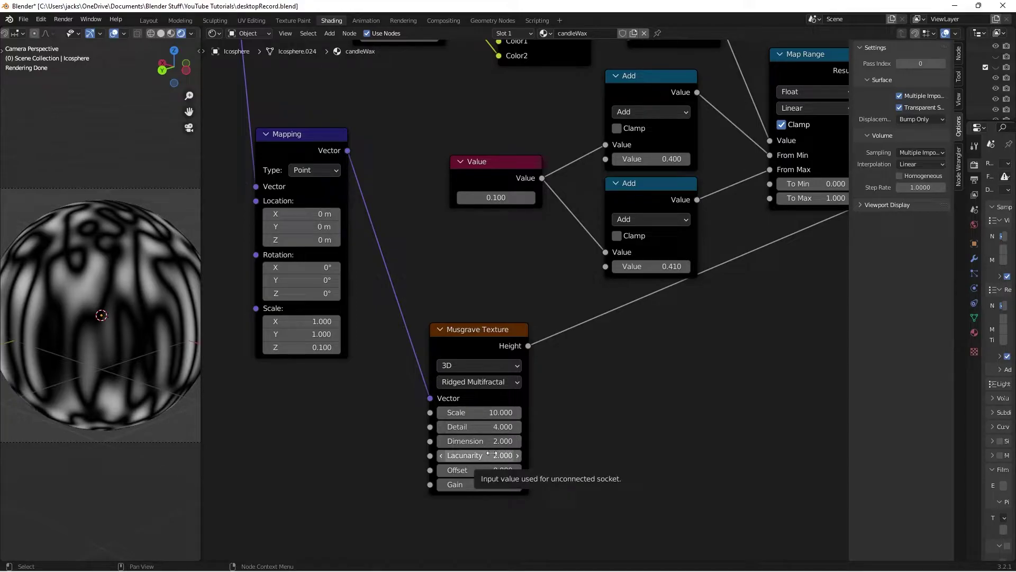
{"action": "double_click", "coordinate": [492, 484]}
{"action": "type", "text": "200"}
{"action": "key", "text": "Return"}
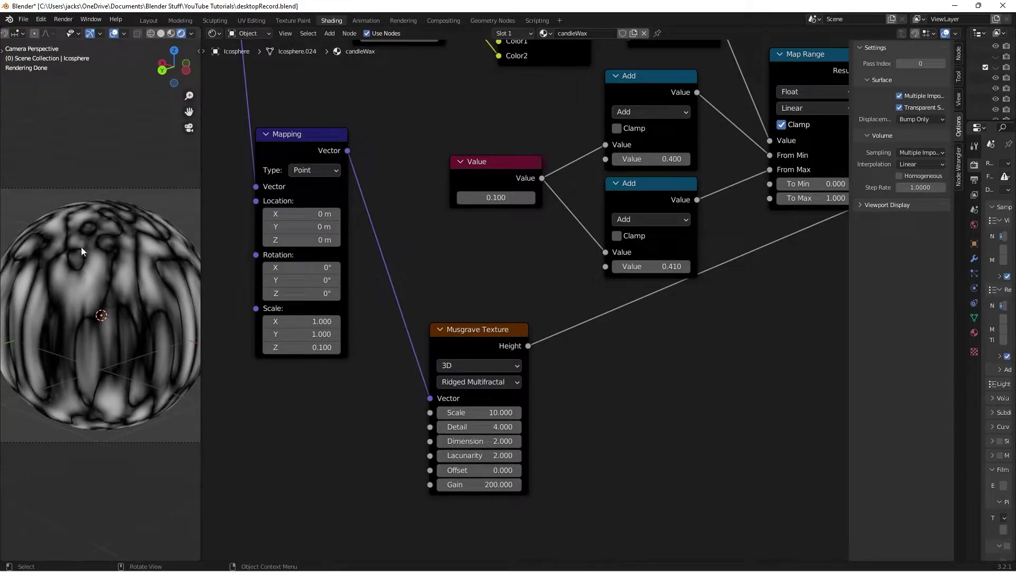
{"action": "left_click_drag", "start_coordinate": [434, 345], "coordinate": [428, 354]}
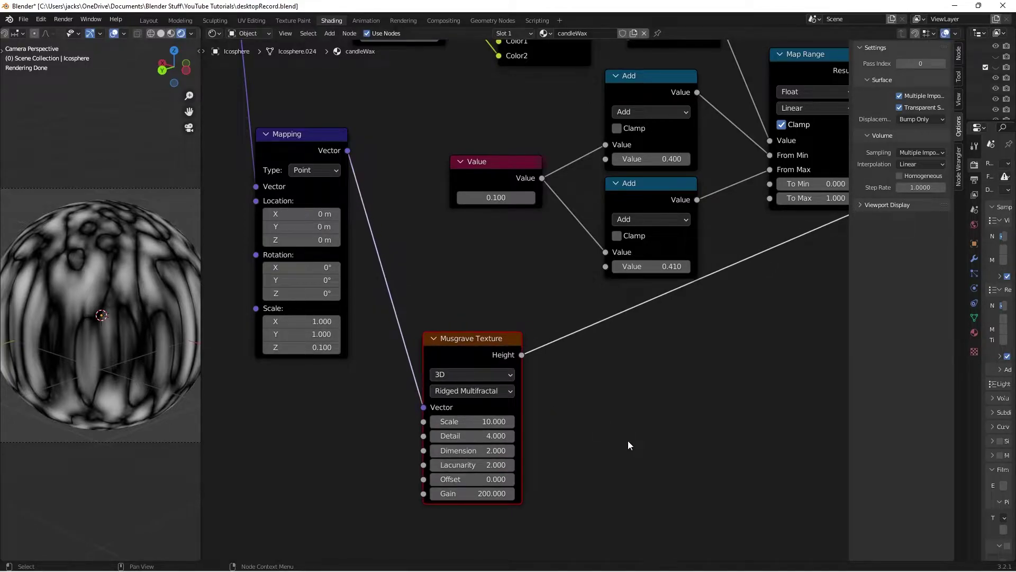
{"action": "key", "text": "ctrl+s"}
- Insert a Map Range node on the Musgrave Texture's Height output and set its From Max to 0.025
{"action": "middle_click_drag", "start_coordinate": [624, 439], "coordinate": [447, 427]}
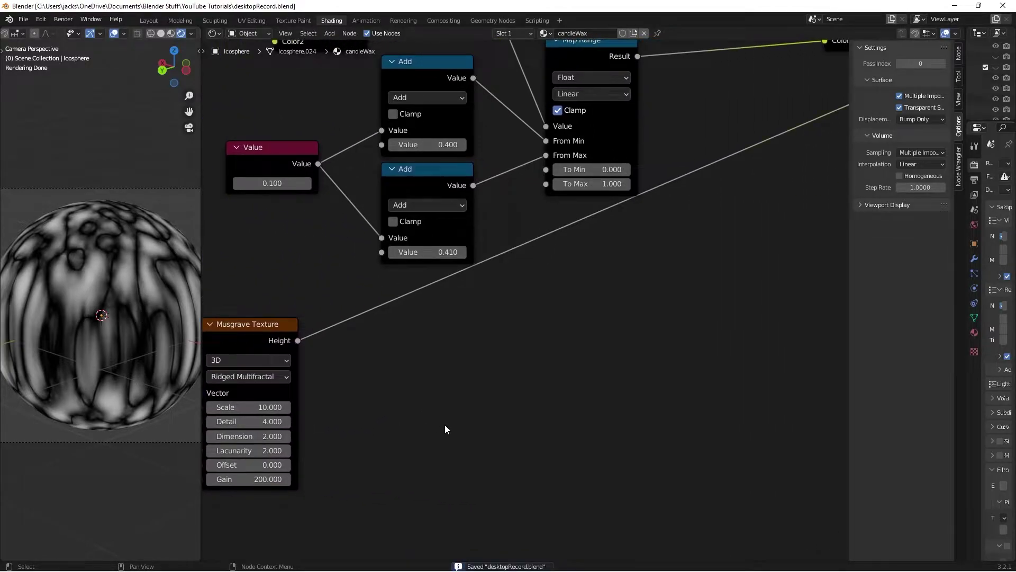
{"action": "key", "text": "shift+a"}
{"action": "left_click", "coordinate": [503, 387]}
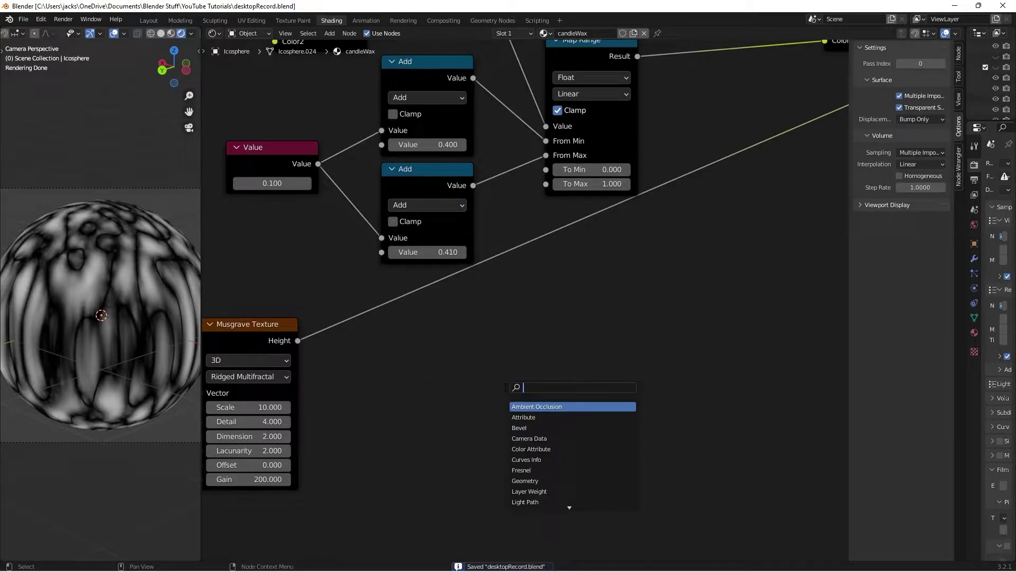
{"action": "type", "text": "map"}
{"action": "key", "text": "Return"}
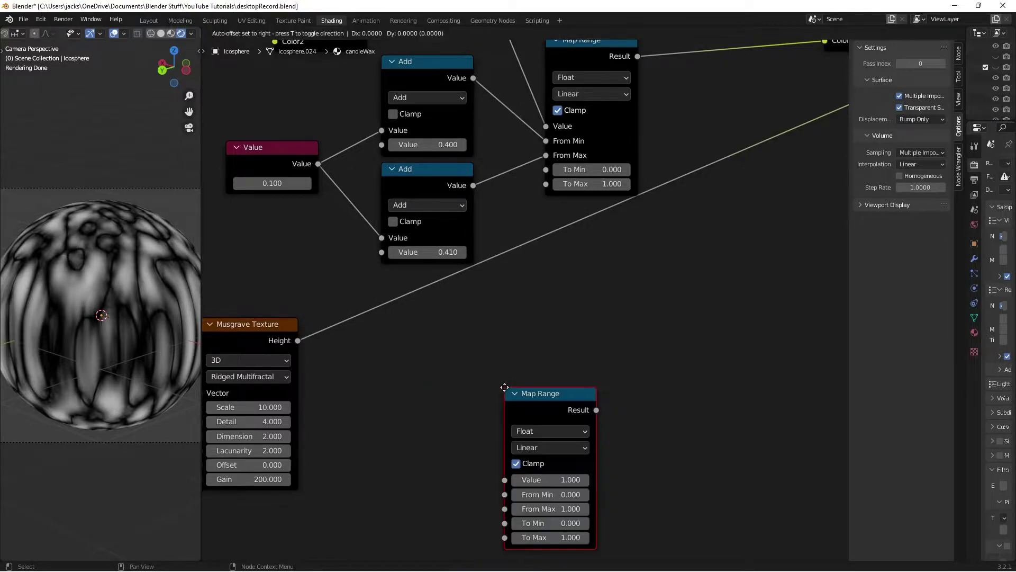
{"action": "left_click", "coordinate": [403, 322]}
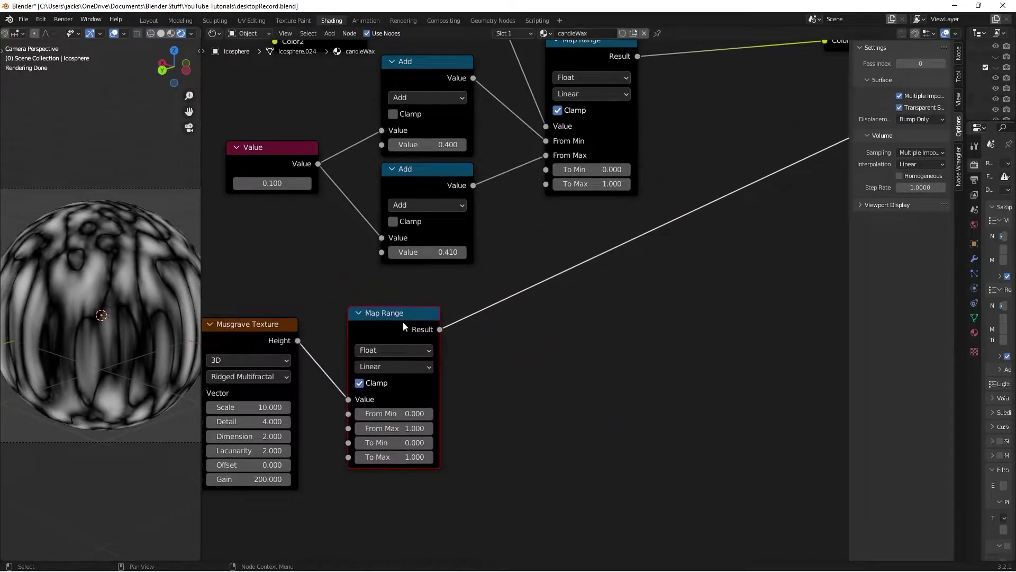
{"action": "left_click", "coordinate": [405, 428]}
{"action": "type", "text": ".025"}
{"action": "key", "text": "Return"}
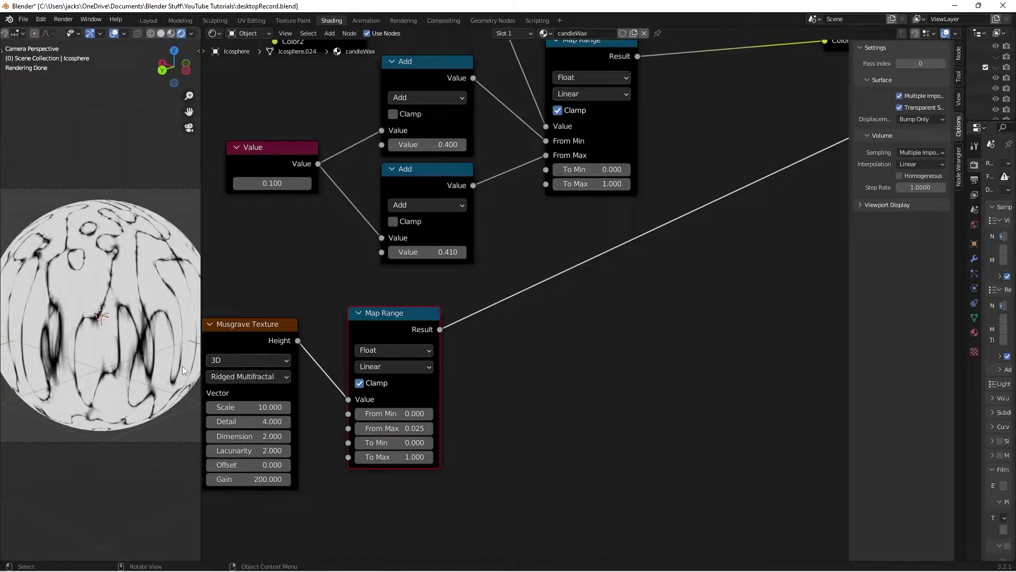
- Set the Musgrave Texture's lacunarity to 1
{"action": "middle_click_drag", "start_coordinate": [383, 441], "coordinate": [512, 434]}
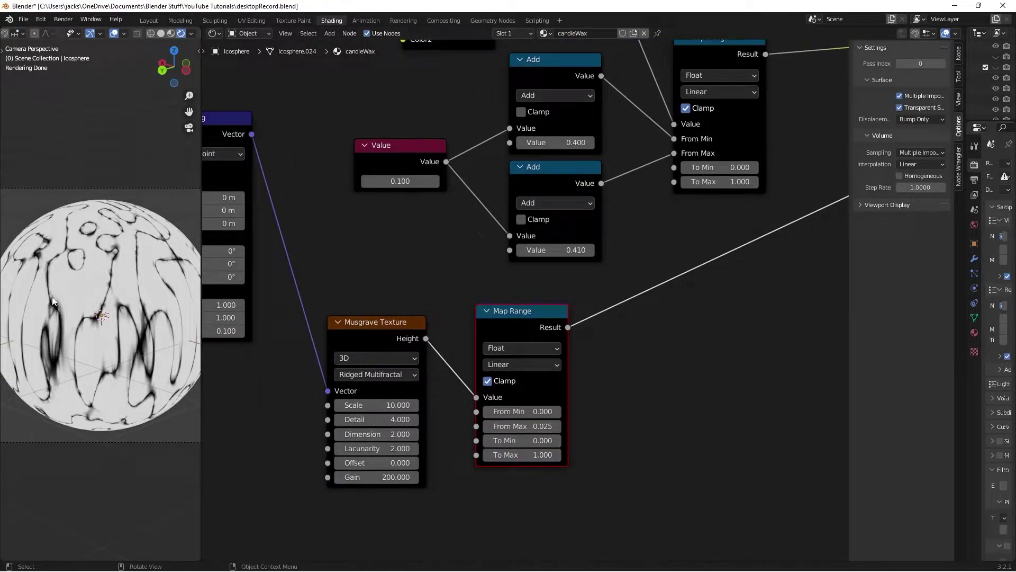
{"action": "double_click", "coordinate": [381, 448]}
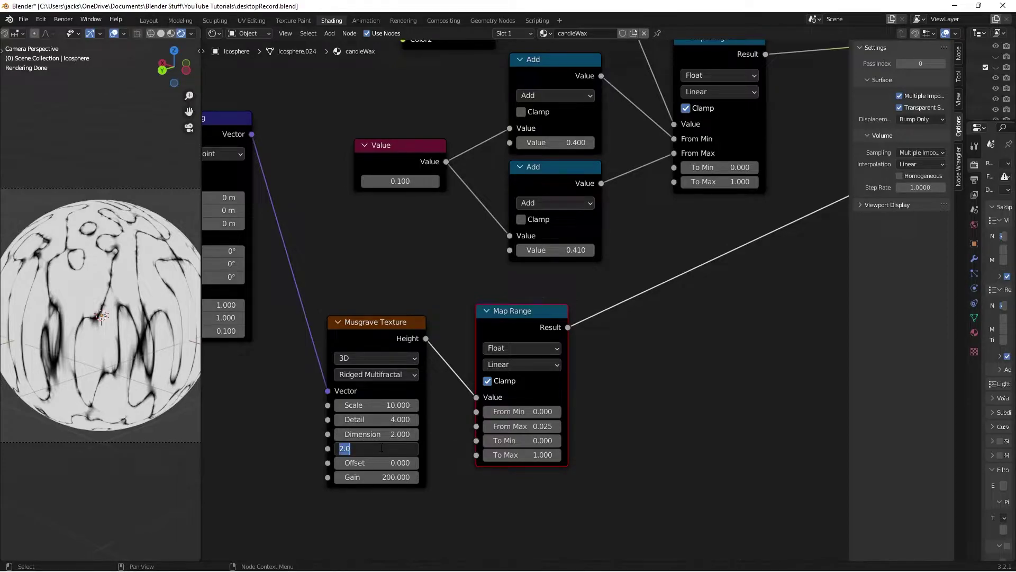
{"action": "type", "text": "1"}
{"action": "key", "text": "Return"}
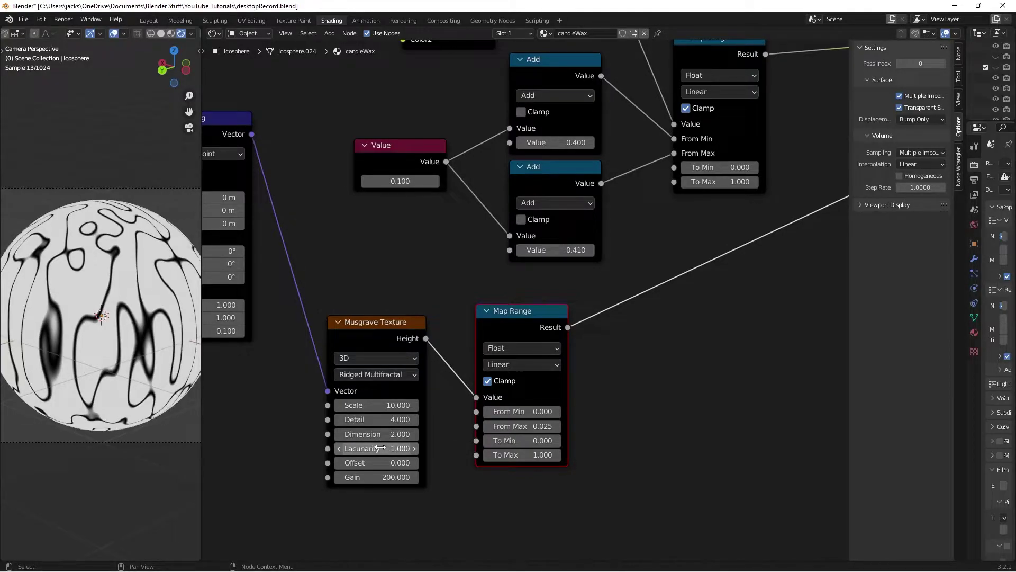
- Align the new Map Range beside the Musgrave Texture and move both nodes farther from the second Mapping node
{"action": "left_click", "coordinate": [382, 287]}
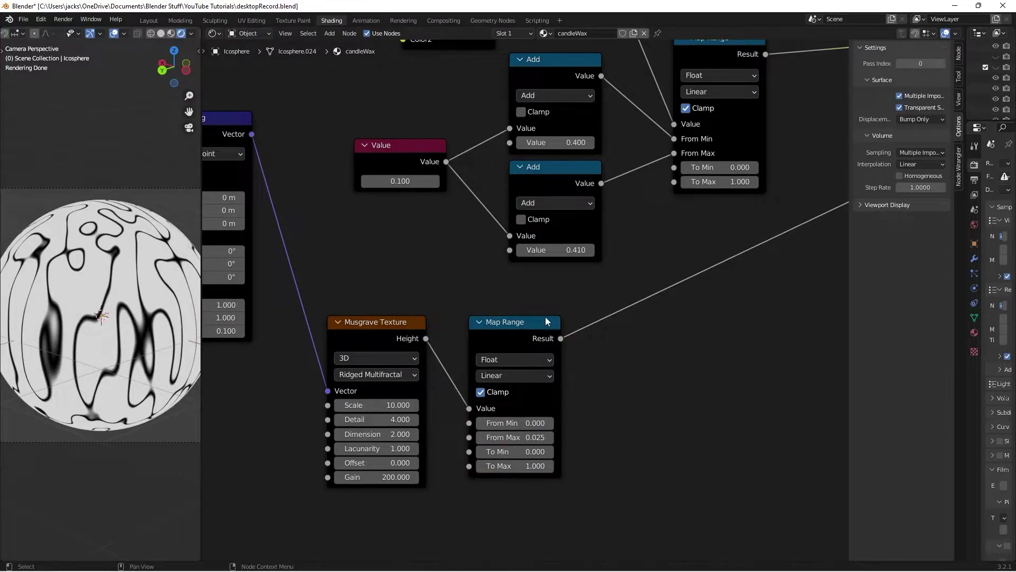
{"action": "scroll", "coordinate": [527, 301], "scroll_direction": "down", "scroll_amount": 1}
{"action": "left_click_drag", "start_coordinate": [373, 287], "coordinate": [558, 370]}
{"action": "left_click", "coordinate": [691, 381]}
{"action": "middle_click_drag", "start_coordinate": [691, 381], "coordinate": [665, 400]}
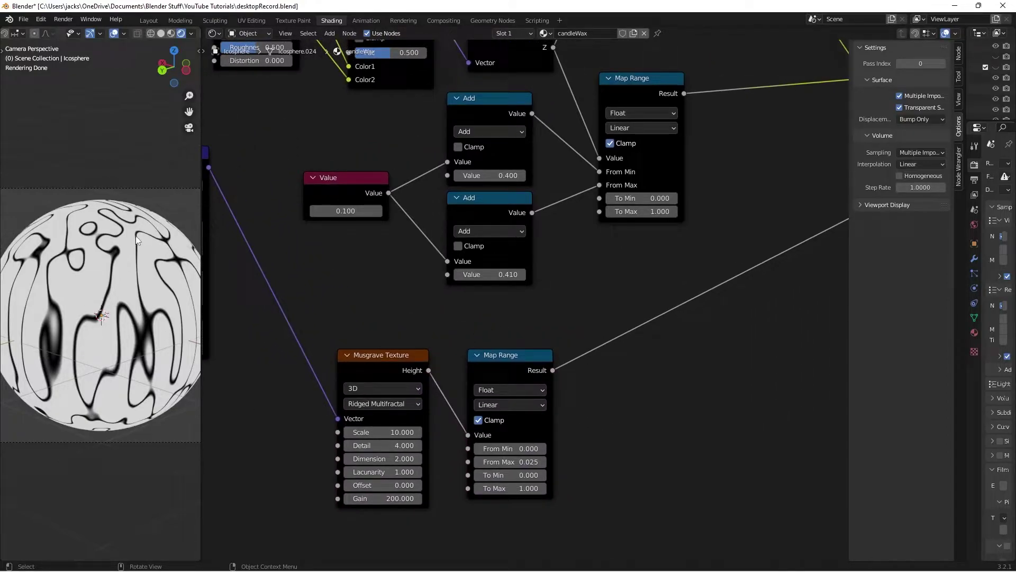
- Insert an Invert node on the output of the Musgrave's Map Range and save the file
{"action": "key", "text": "shift+a"}
{"action": "left_click", "coordinate": [525, 351]}
{"action": "type", "text": "inve"}
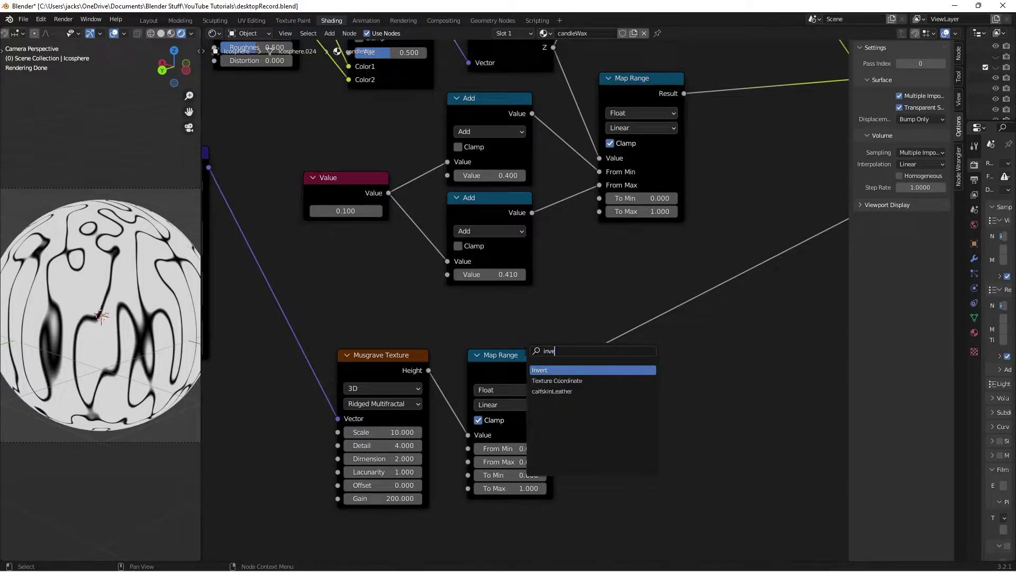
{"action": "key", "text": "Return"}
{"action": "left_click", "coordinate": [590, 338]}
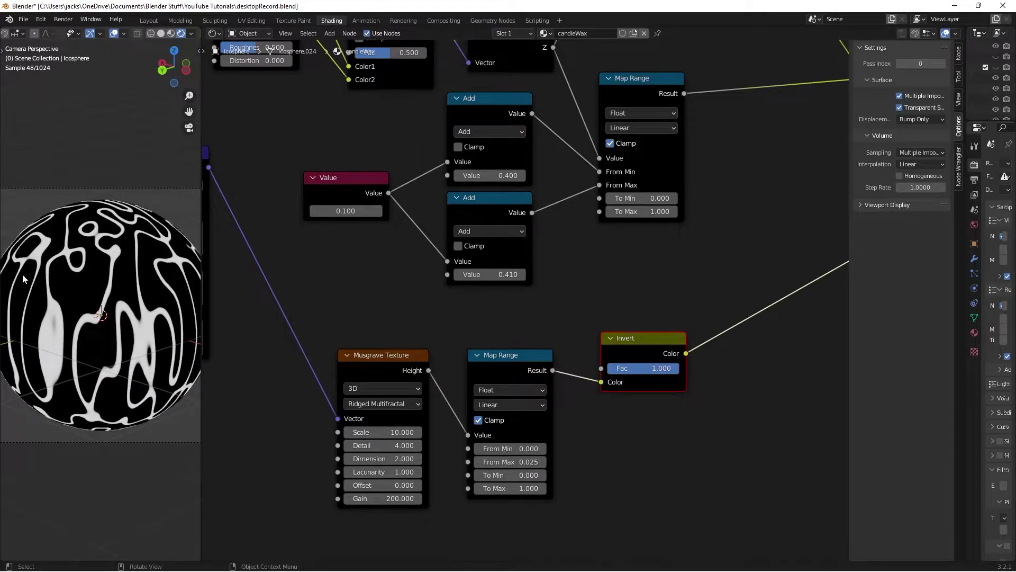
{"action": "left_click", "coordinate": [663, 283]}
{"action": "key", "text": "ctrl+s"}
- Move the Darken node closer to the Invert node feeding it and save the file
{"action": "middle_click_drag", "start_coordinate": [709, 260], "coordinate": [647, 299]}
{"action": "scroll", "coordinate": [461, 277], "scroll_direction": "down", "scroll_amount": 5}
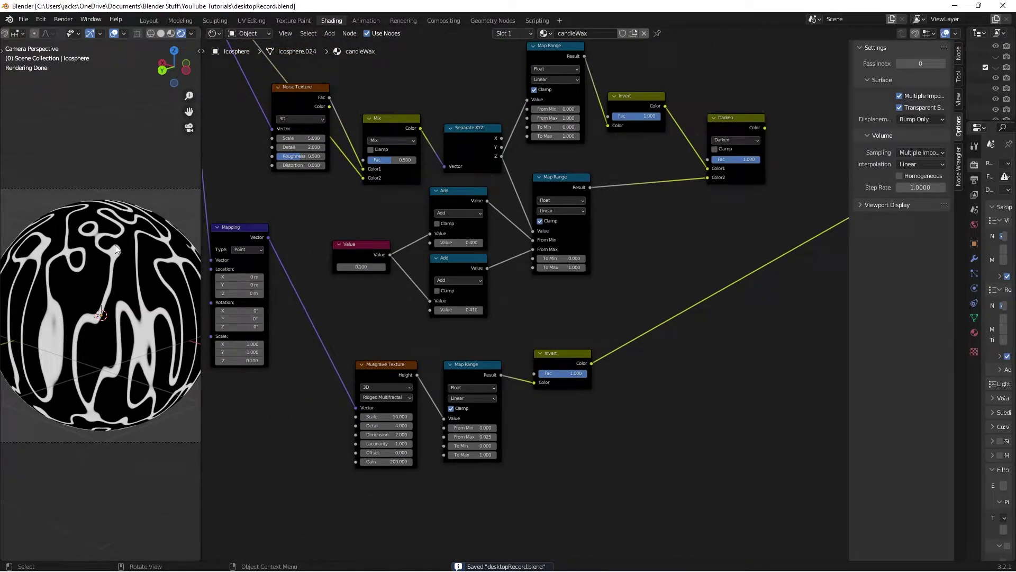
{"action": "left_click_drag", "start_coordinate": [700, 131], "coordinate": [701, 138]}
{"action": "left_click", "coordinate": [706, 104]}
{"action": "middle_click_drag", "start_coordinate": [692, 178], "coordinate": [579, 322]}
{"action": "key", "text": "ctrl+s"}
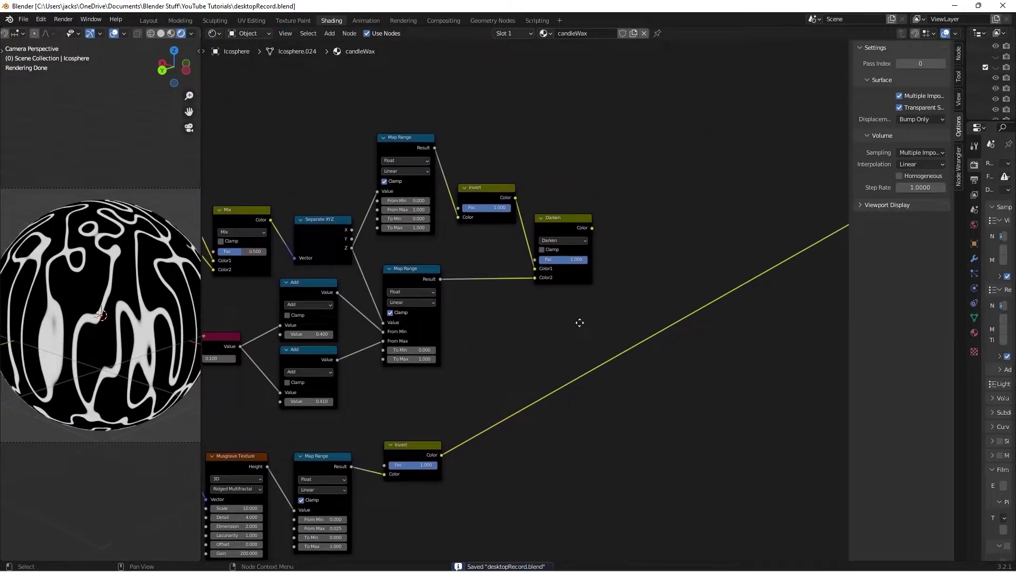
- Add a Mix node after the Darken node, connecting Darken to its factor and the Musgrave's Invert output to Color2
{"action": "key", "text": "shift+a"}
{"action": "left_click", "coordinate": [599, 332]}
{"action": "type", "text": "mix"}
{"action": "key", "text": "Return"}
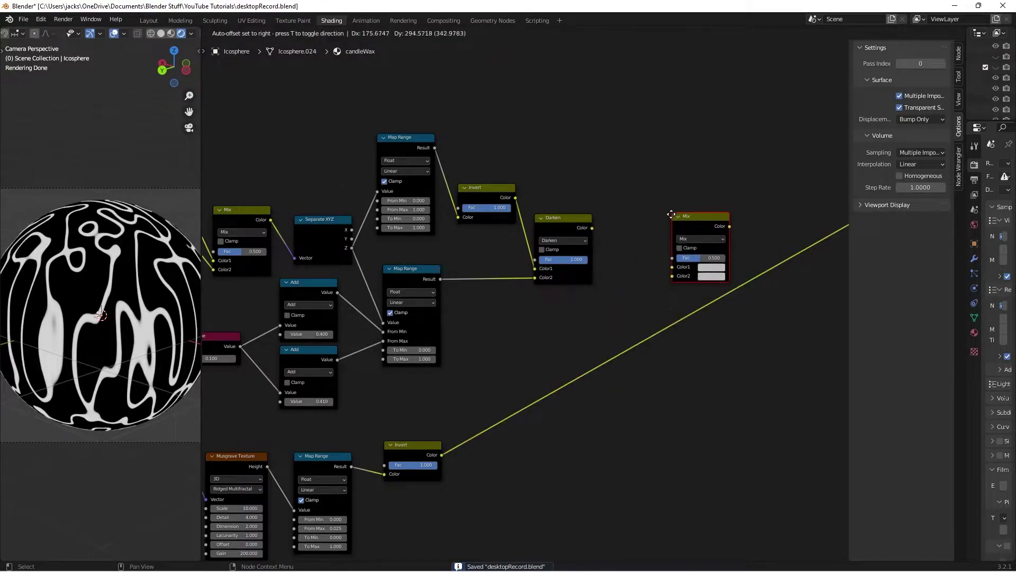
{"action": "left_click", "coordinate": [670, 218]}
{"action": "left_click_drag", "start_coordinate": [443, 455], "coordinate": [671, 280]}
{"action": "left_click_drag", "start_coordinate": [590, 228], "coordinate": [596, 231]}
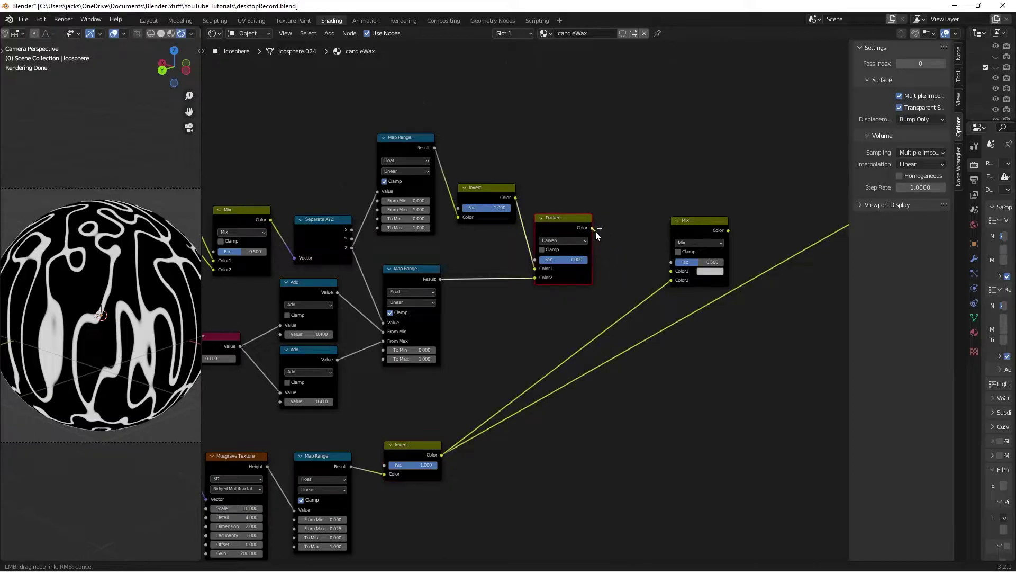
{"action": "left_click_drag", "start_coordinate": [636, 264], "coordinate": [681, 266]}
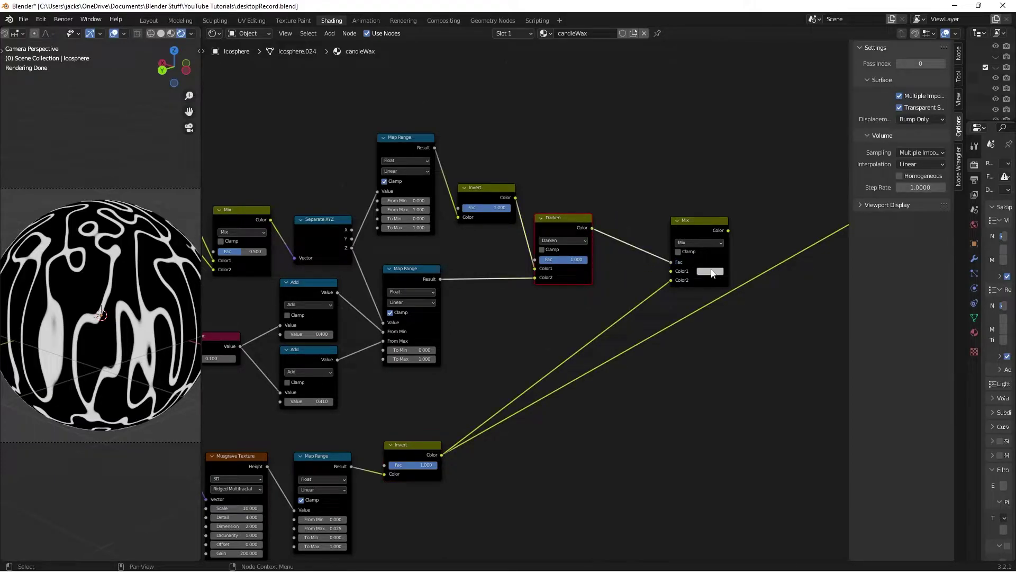
- Set the new Mix node's Color1 to black and preview the node's output on the icosphere
{"action": "left_click", "coordinate": [710, 270]}
{"action": "left_click_drag", "start_coordinate": [765, 198], "coordinate": [765, 223]}
{"action": "left_click", "coordinate": [691, 224], "text": "ctrl+shift"}
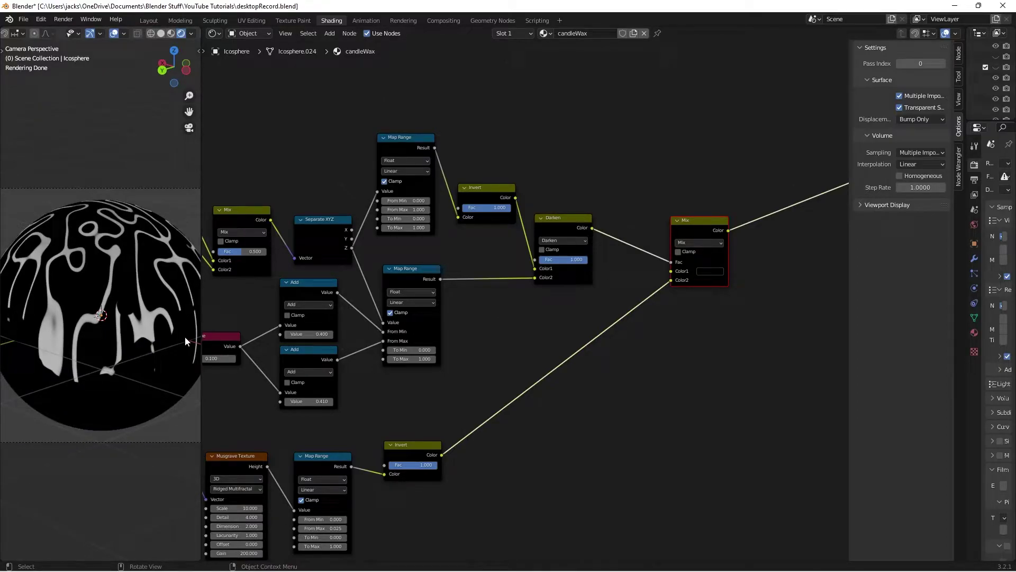
- Test the wax height by changing the Value node to -0.1 and 0.2, and return it to 0.1
{"action": "middle_click_drag", "start_coordinate": [304, 311], "coordinate": [392, 313]}
{"action": "scroll", "coordinate": [393, 312], "scroll_direction": "up", "scroll_amount": 2}
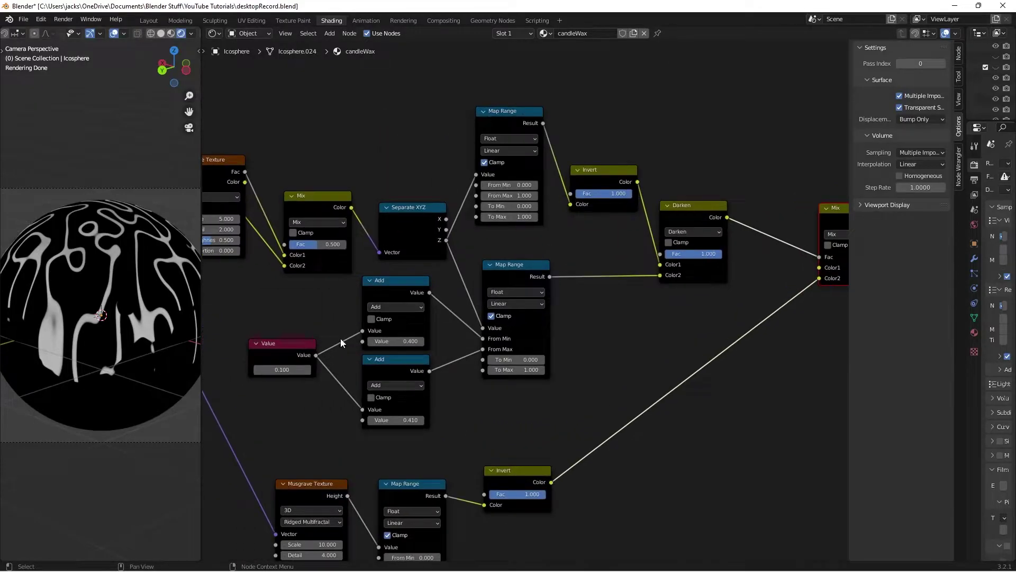
{"action": "left_click", "coordinate": [256, 370]}
{"action": "left_click", "coordinate": [256, 371]}
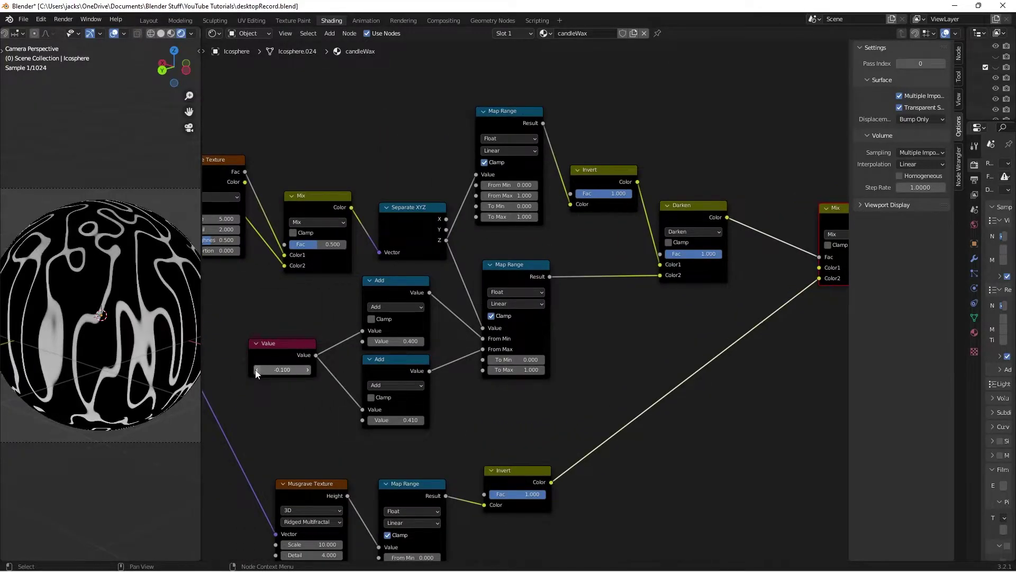
{"action": "left_click", "coordinate": [309, 369]}
{"action": "left_click", "coordinate": [309, 369]}
{"action": "left_click", "coordinate": [309, 370]}
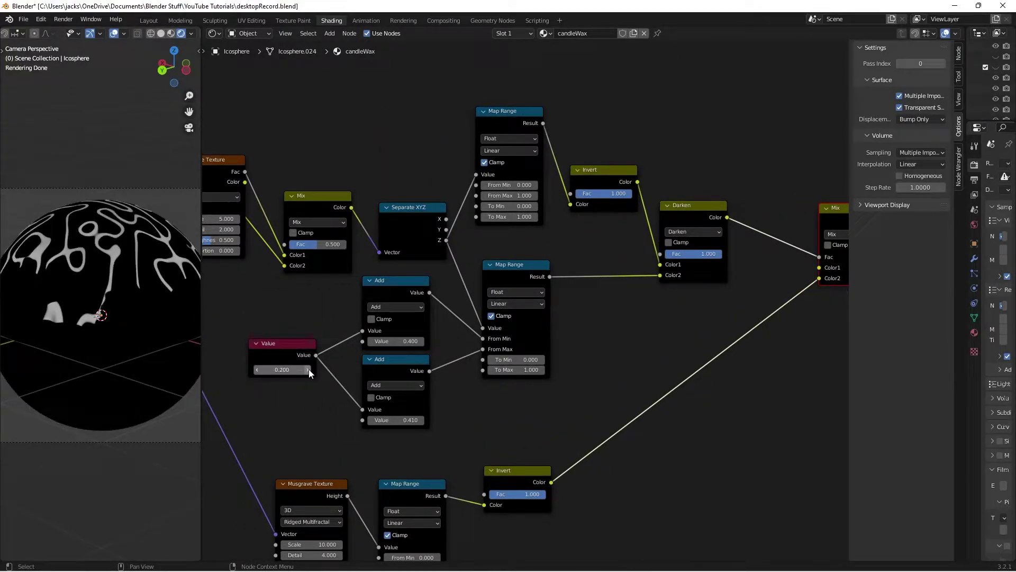
{"action": "left_click", "coordinate": [258, 370]}
{"action": "left_click", "coordinate": [258, 370]}
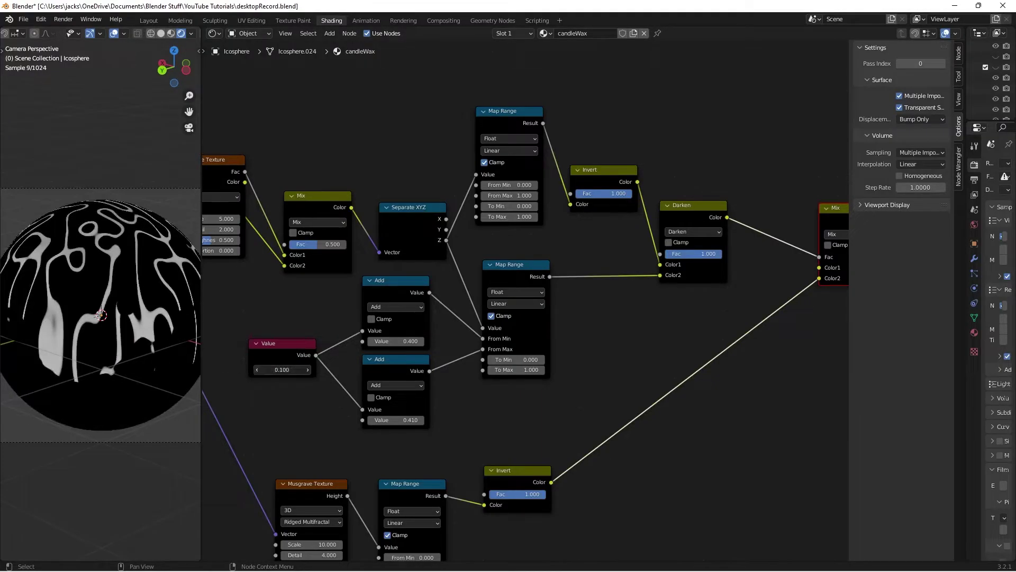
{"action": "left_click", "coordinate": [308, 370]}
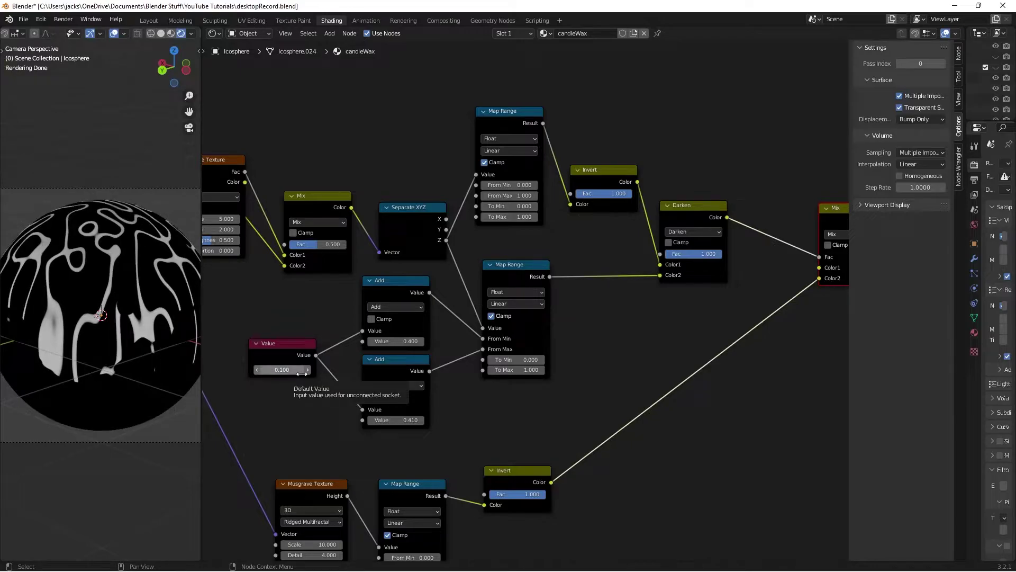
- Save the file, add a Bump node before the Principled BSDF and connect the Mix color to its height
{"action": "key", "text": "ctrl+s"}
{"action": "scroll", "coordinate": [748, 290], "scroll_direction": "down", "scroll_amount": 1}
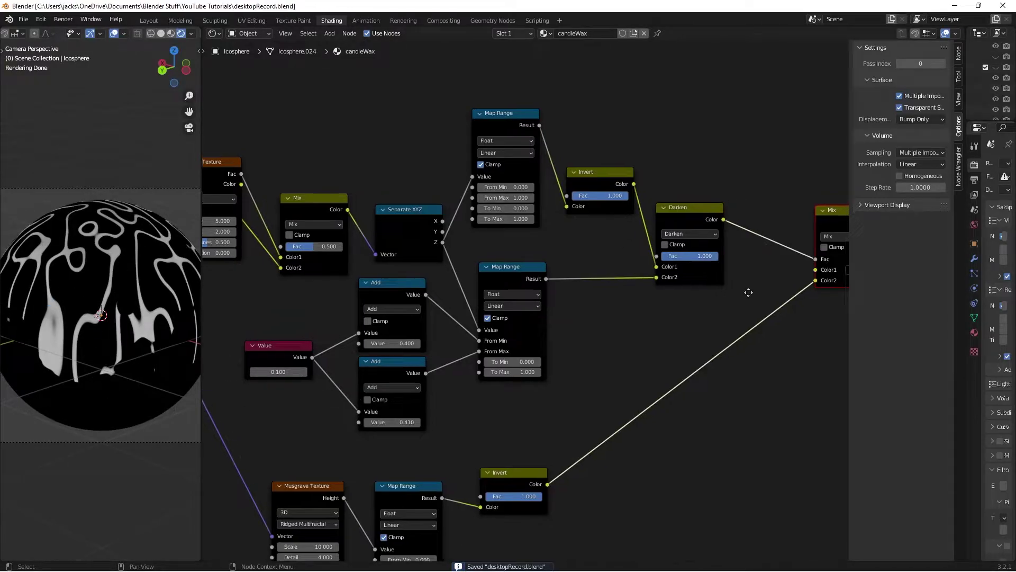
{"action": "middle_click_drag", "start_coordinate": [748, 291], "coordinate": [545, 366]}
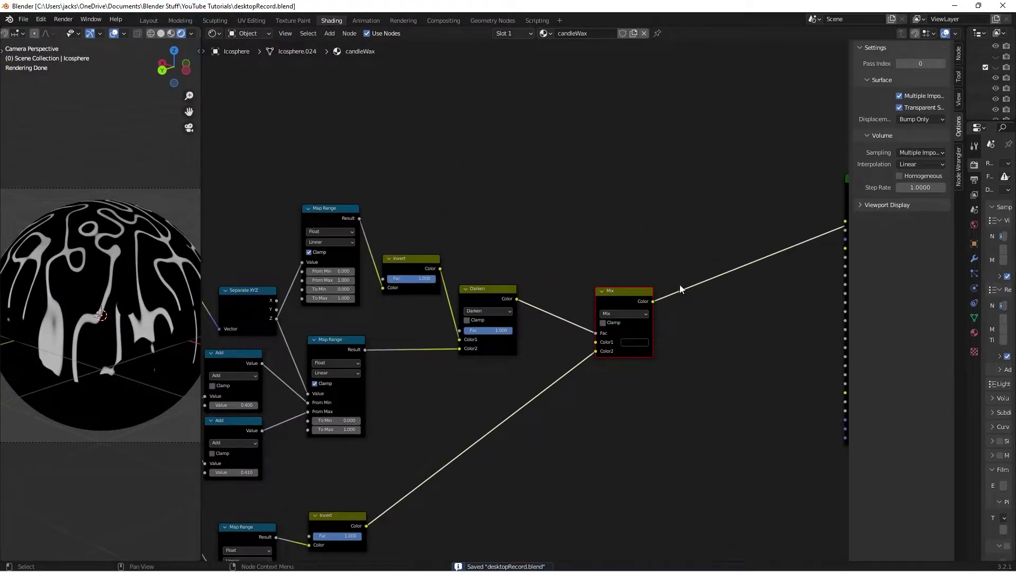
{"action": "middle_click_drag", "start_coordinate": [744, 247], "coordinate": [632, 330]}
{"action": "scroll", "coordinate": [590, 350], "scroll_direction": "down", "scroll_amount": 4}
{"action": "key", "text": "shift+a"}
{"action": "type", "text": "bump"}
{"action": "key", "text": "Return"}
{"action": "left_click", "coordinate": [568, 419]}
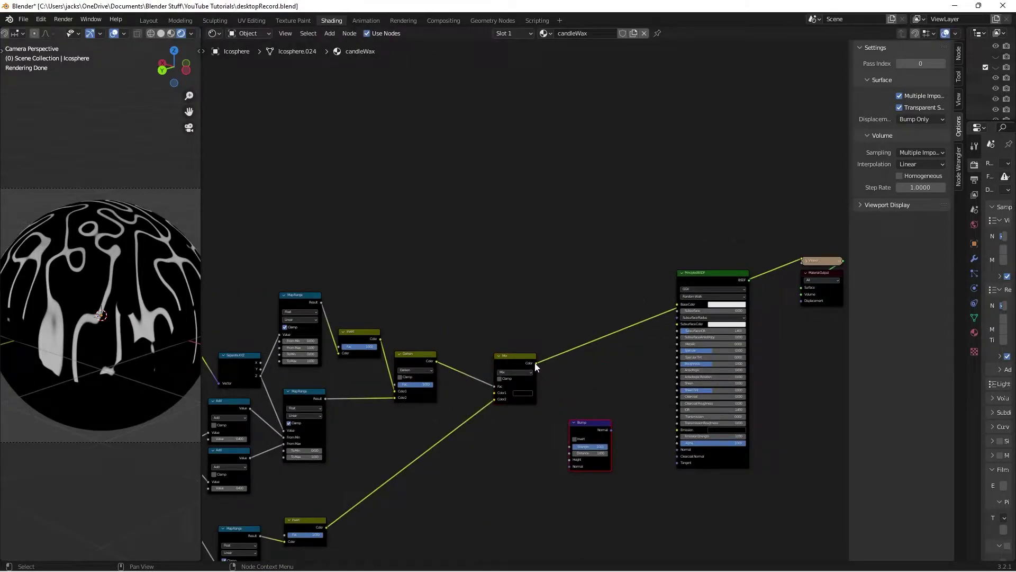
{"action": "left_click_drag", "start_coordinate": [536, 363], "coordinate": [570, 460]}
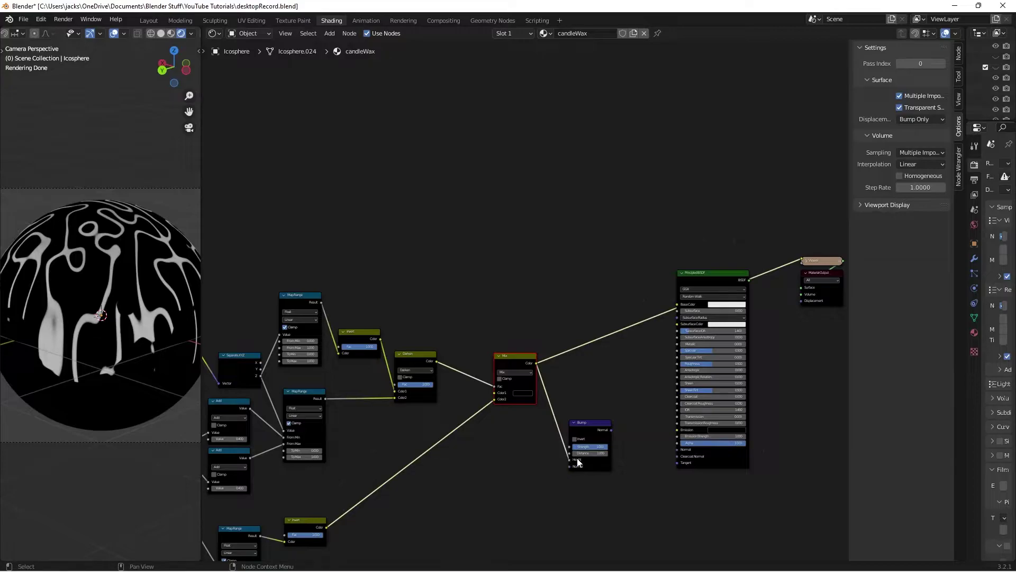
- Set the Bump strength to 0.25, connect it to the Principled BSDF's Normal input and preview the shader
{"action": "scroll", "coordinate": [582, 460], "scroll_direction": "up", "scroll_amount": 2}
{"action": "left_click", "coordinate": [580, 446]}
{"action": "key", "text": "BackSpace"}
{"action": "type", "text": ".25"}
{"action": "key", "text": "Return"}
{"action": "left_click_drag", "start_coordinate": [640, 390], "coordinate": [738, 418]}
{"action": "middle_click_drag", "start_coordinate": [686, 351], "coordinate": [681, 351]}
{"action": "left_click", "coordinate": [681, 351]}
{"action": "left_click", "coordinate": [782, 434], "text": "ctrl+shift"}
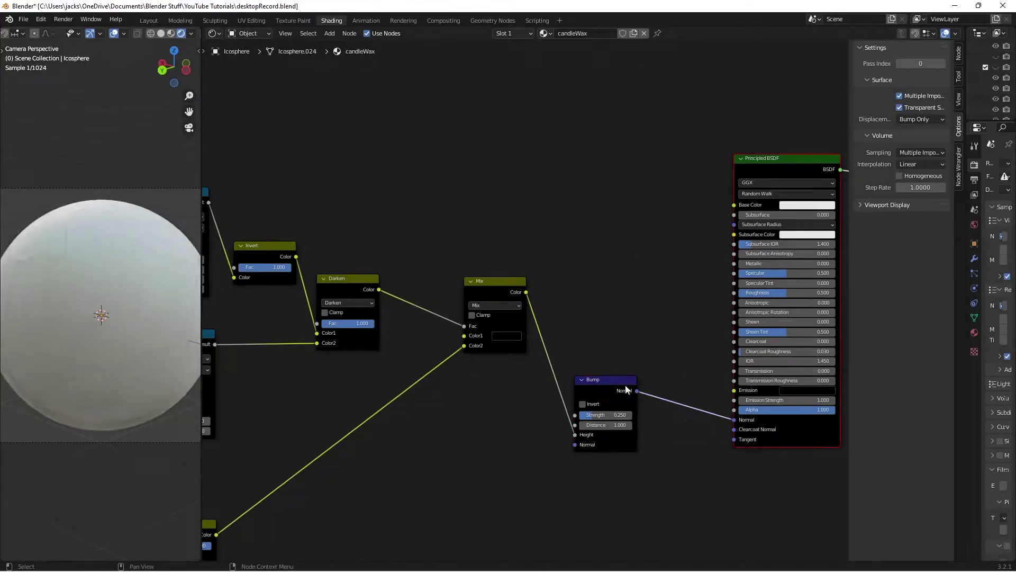
- Move all the mask and drip nodes, from the second Mapping node to the final Mix, lower together and save the file
{"action": "scroll", "coordinate": [248, 452], "scroll_direction": "down", "scroll_amount": 1}
{"action": "middle_click_drag", "start_coordinate": [400, 455], "coordinate": [516, 391]}
{"action": "scroll", "coordinate": [449, 406], "scroll_direction": "down", "scroll_amount": 3}
{"action": "middle_click_drag", "start_coordinate": [436, 373], "coordinate": [617, 348]}
{"action": "scroll", "coordinate": [516, 329], "scroll_direction": "down", "scroll_amount": 2}
{"action": "scroll", "coordinate": [519, 333], "scroll_direction": "down", "scroll_amount": 3}
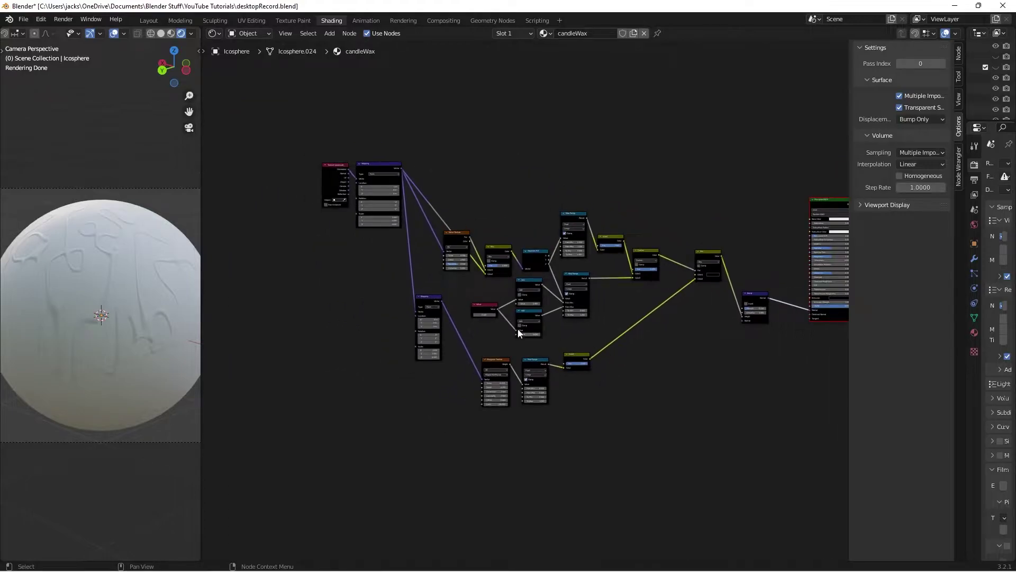
{"action": "left_click_drag", "start_coordinate": [419, 201], "coordinate": [695, 432]}
{"action": "key", "text": "g"}
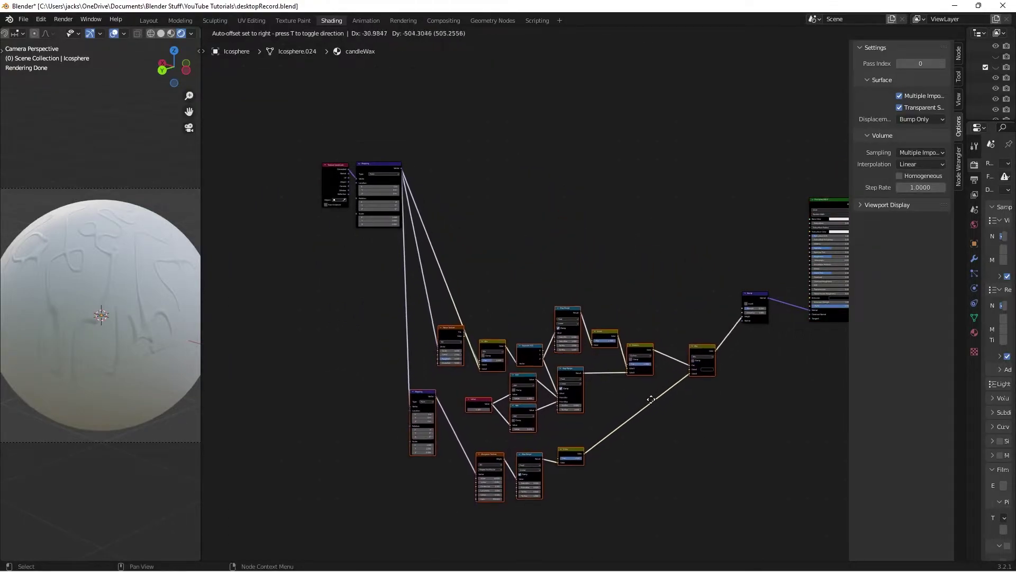
{"action": "left_click", "coordinate": [651, 399]}
{"action": "left_click", "coordinate": [668, 292]}
{"action": "key", "text": "ctrl+s"}
- Move the final Mix node closer to Darken and the Bump node closer to the Principled BSDF, and save the file
{"action": "middle_click_drag", "start_coordinate": [695, 261], "coordinate": [579, 291]}
{"action": "scroll", "coordinate": [616, 274], "scroll_direction": "up", "scroll_amount": 3}
{"action": "left_click_drag", "start_coordinate": [561, 373], "coordinate": [535, 385]}
{"action": "left_click", "coordinate": [536, 380]}
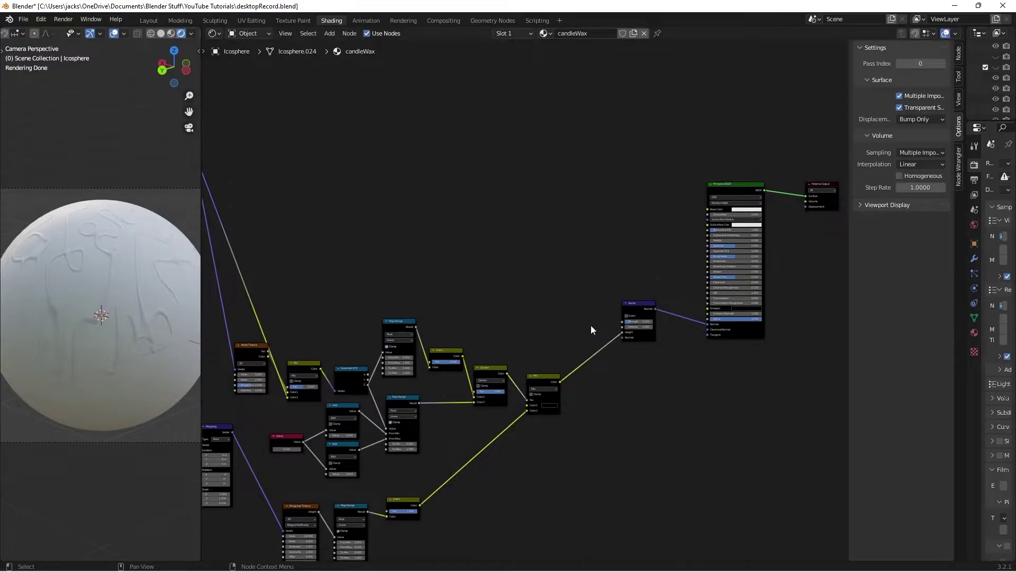
{"action": "middle_click_drag", "start_coordinate": [590, 325], "coordinate": [537, 347]}
{"action": "scroll", "coordinate": [538, 348], "scroll_direction": "up", "scroll_amount": 1}
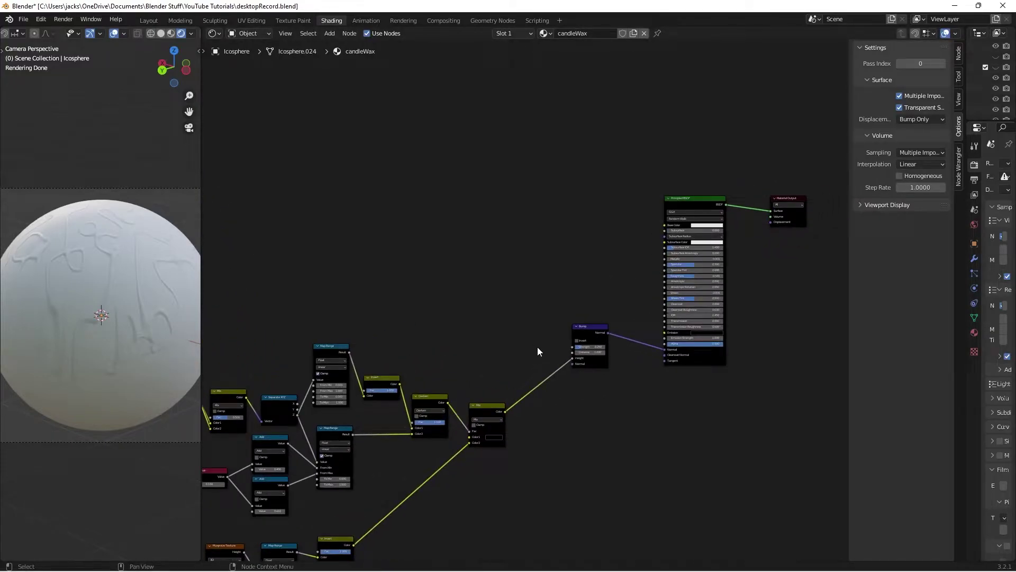
{"action": "left_click_drag", "start_coordinate": [589, 331], "coordinate": [605, 338]}
{"action": "key", "text": "ctrl+s"}
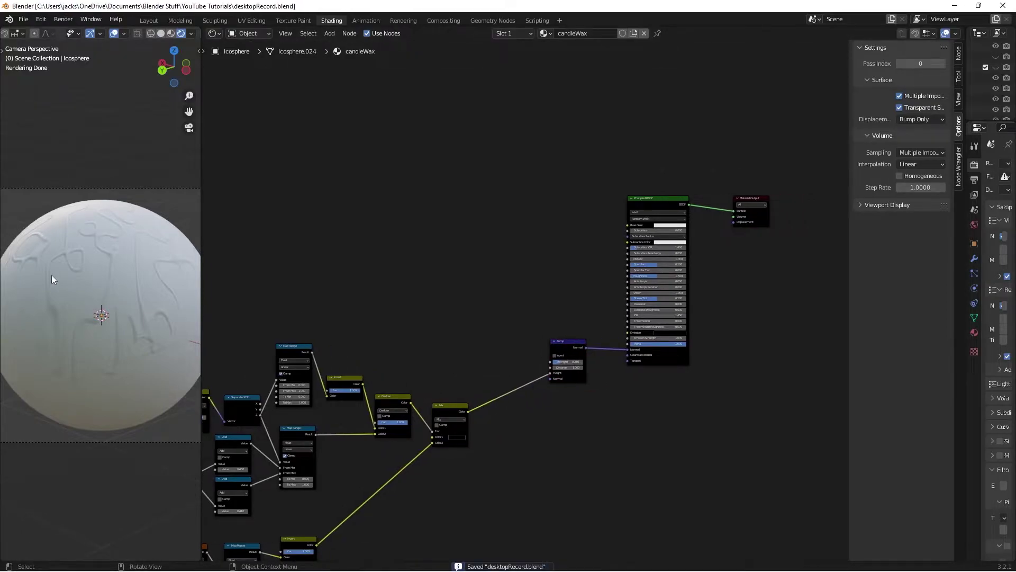
- Add a Math node set to Multiply and connect it between the final Mix color and the Principled BSDF's Transmission
{"action": "scroll", "coordinate": [497, 350], "scroll_direction": "up", "scroll_amount": 1}
{"action": "key", "text": "shift+a"}
{"action": "left_click", "coordinate": [500, 343]}
{"action": "type", "text": "add"}
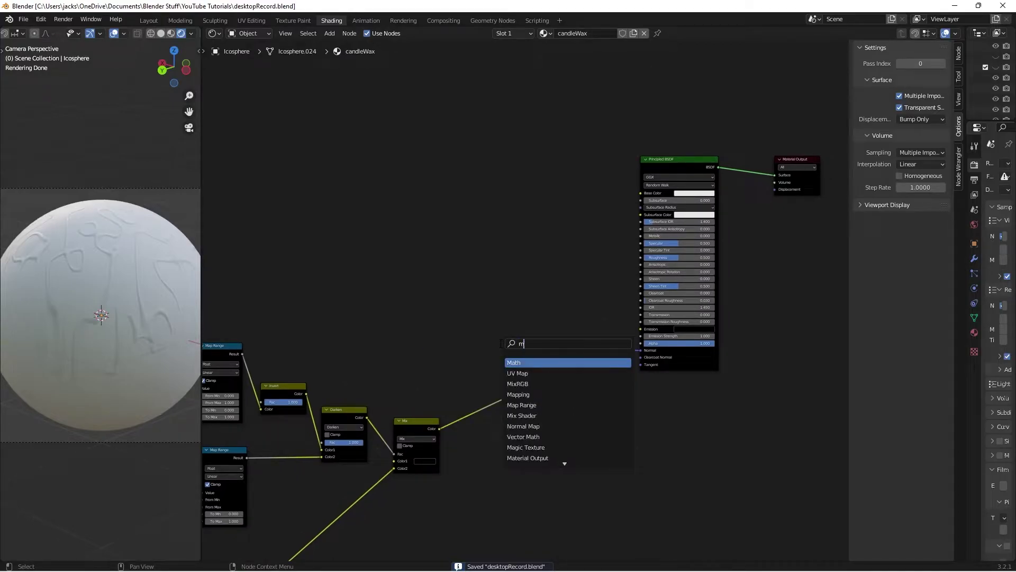
{"action": "key", "text": "Return"}
{"action": "left_click", "coordinate": [532, 296]}
{"action": "scroll", "coordinate": [551, 289], "scroll_direction": "up", "scroll_amount": 2}
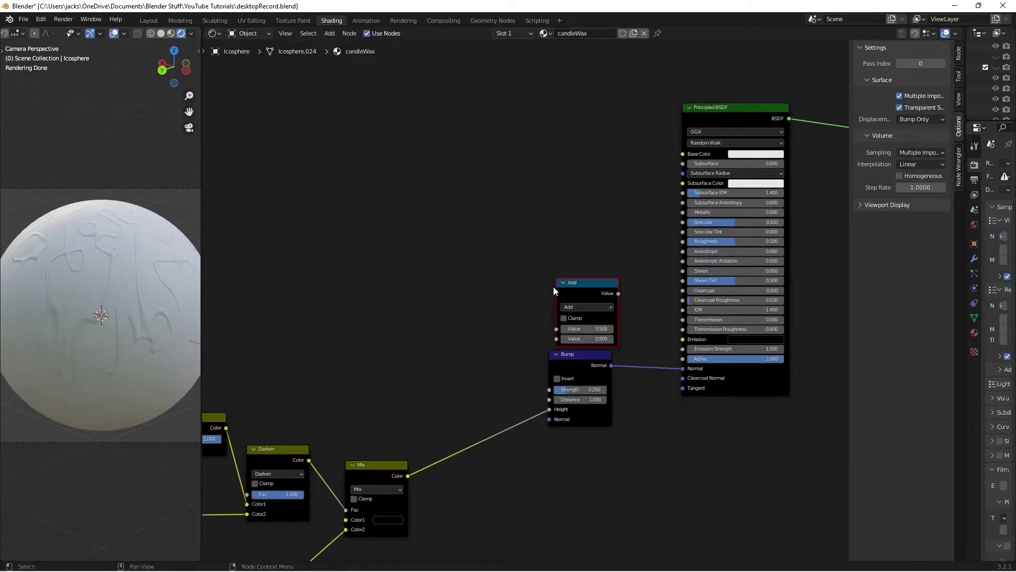
{"action": "left_click", "coordinate": [566, 283]}
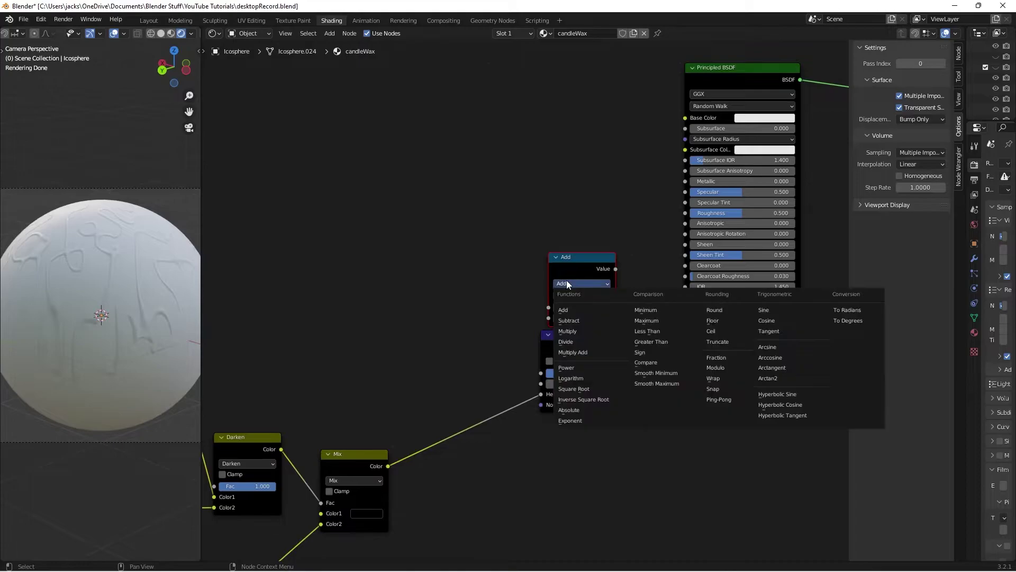
{"action": "left_click", "coordinate": [576, 330]}
{"action": "left_click_drag", "start_coordinate": [388, 466], "coordinate": [552, 307]}
{"action": "left_click_drag", "start_coordinate": [570, 257], "coordinate": [688, 298]}
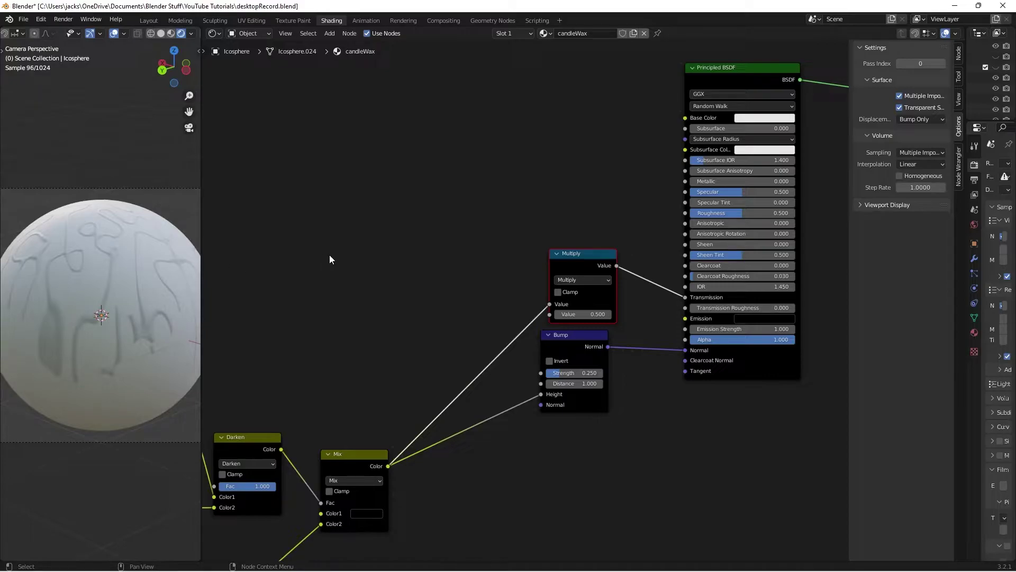
- Set the Principled BSDF's Transmission Roughness to 0.5, preview the shader and align the Multiply node directly above the Bump node
{"action": "left_click", "coordinate": [567, 262], "text": "ctrl+shift"}
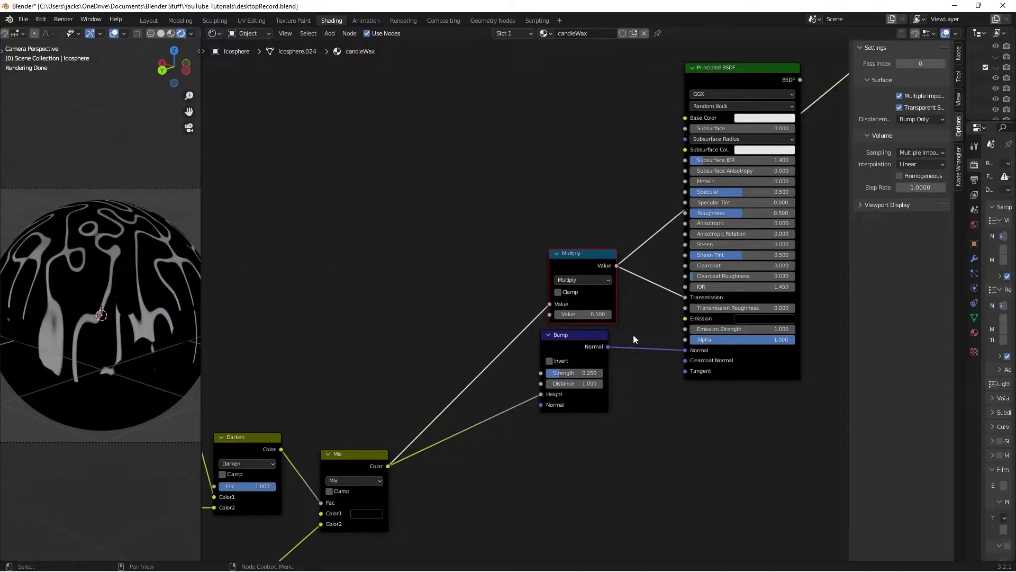
{"action": "left_click", "coordinate": [728, 310]}
{"action": "type", "text": "0.5"}
{"action": "key", "text": "Return"}
{"action": "left_click", "coordinate": [737, 377], "text": "ctrl+shift"}
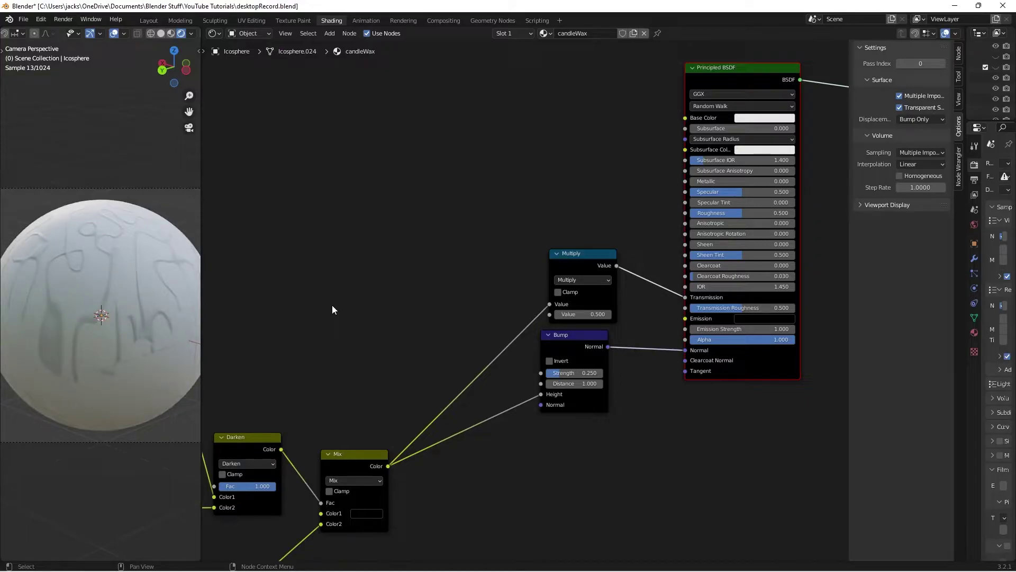
{"action": "left_click_drag", "start_coordinate": [571, 256], "coordinate": [562, 262]}
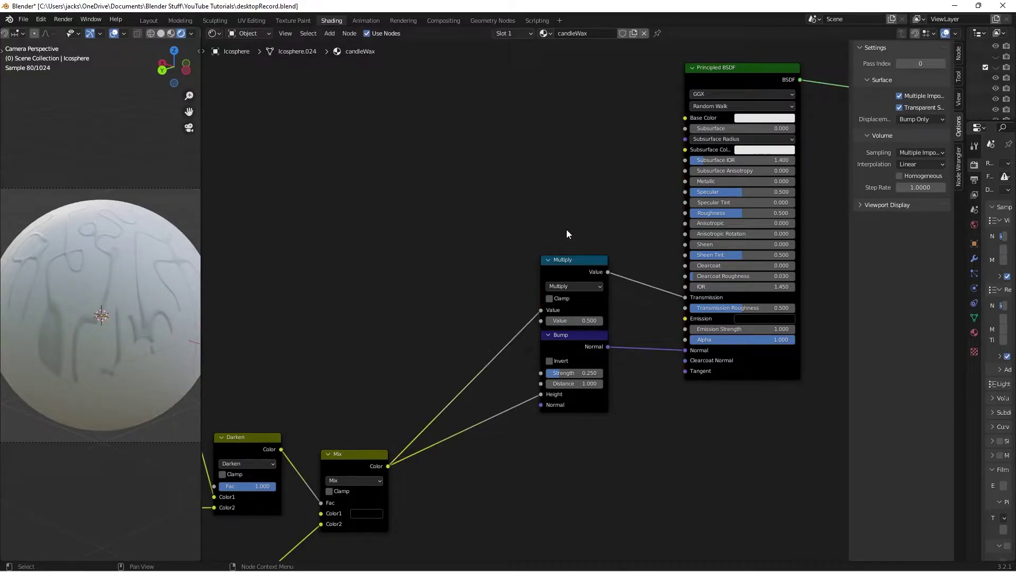
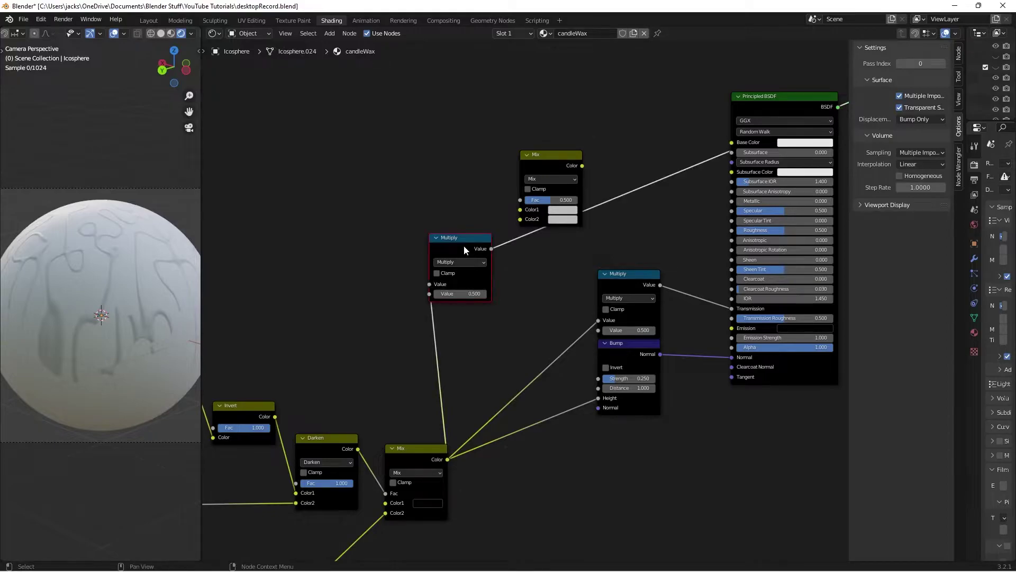
- Set the second value of the Multiply node nearest the unconnected Mix node to 2
{"action": "left_click", "coordinate": [458, 295]}
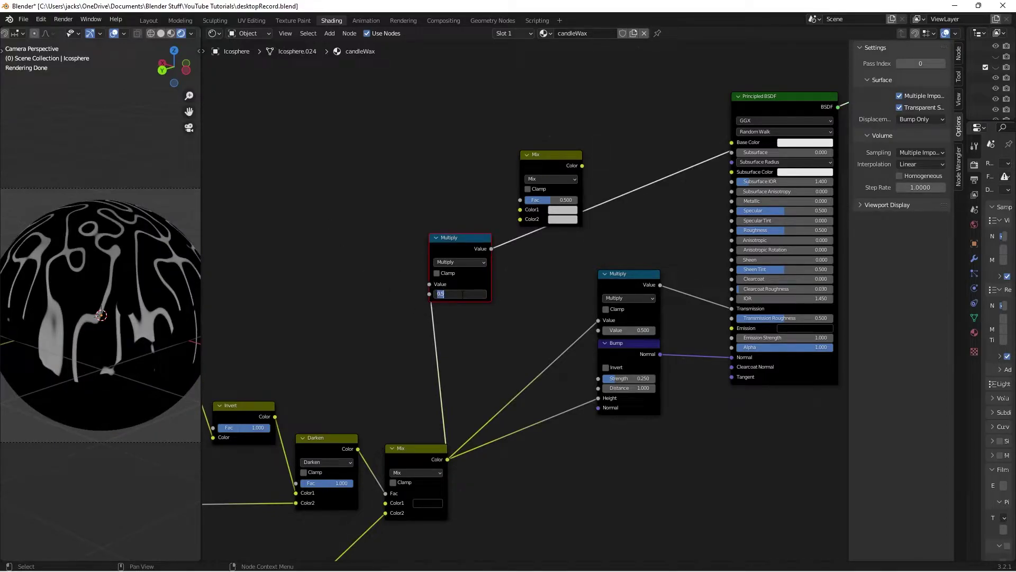
{"action": "type", "text": "2"}
{"action": "key", "text": "Return"}
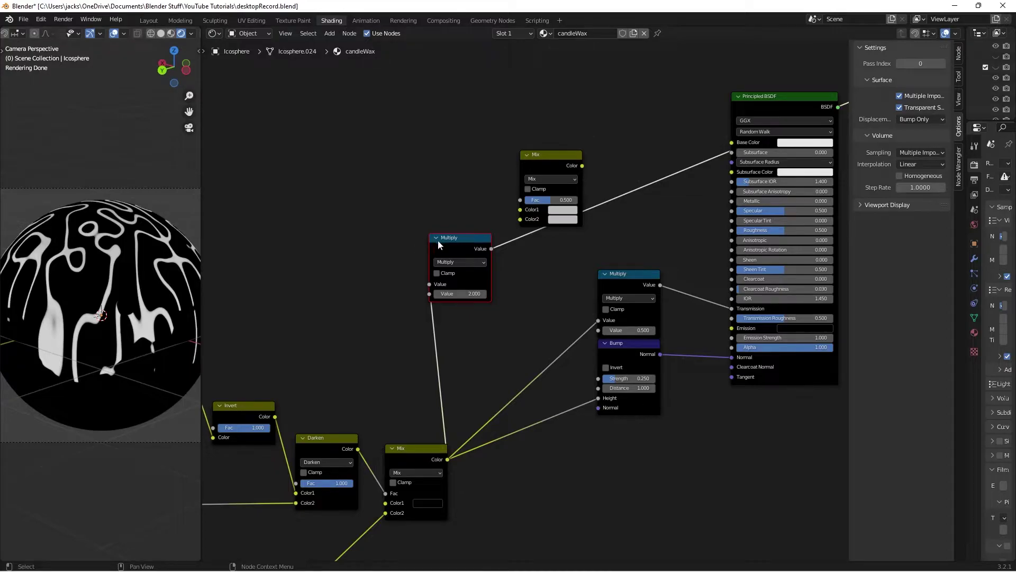
- Connect the previewed Multiply node to the upper Mix node's factor, preview that Mix node and save the file
{"action": "left_click_drag", "start_coordinate": [438, 243], "coordinate": [521, 200]}
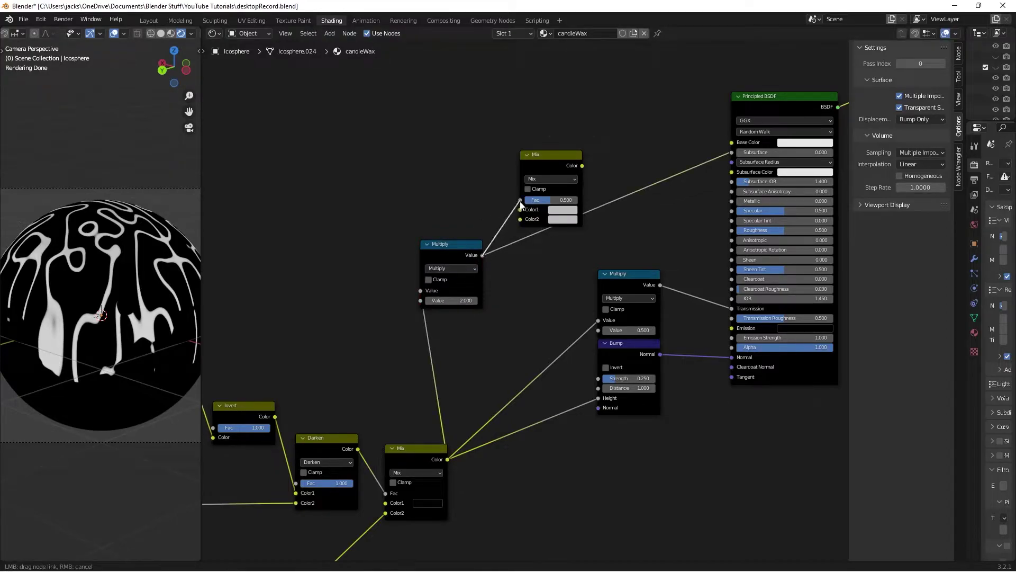
{"action": "left_click_drag", "start_coordinate": [537, 154], "coordinate": [532, 144]}
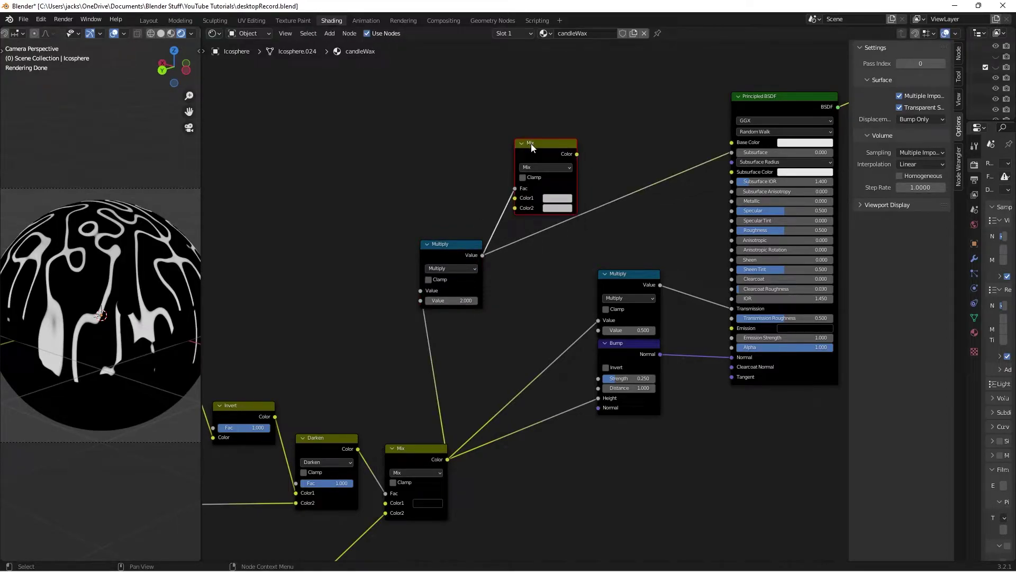
{"action": "left_click", "coordinate": [531, 144], "text": "ctrl+shift"}
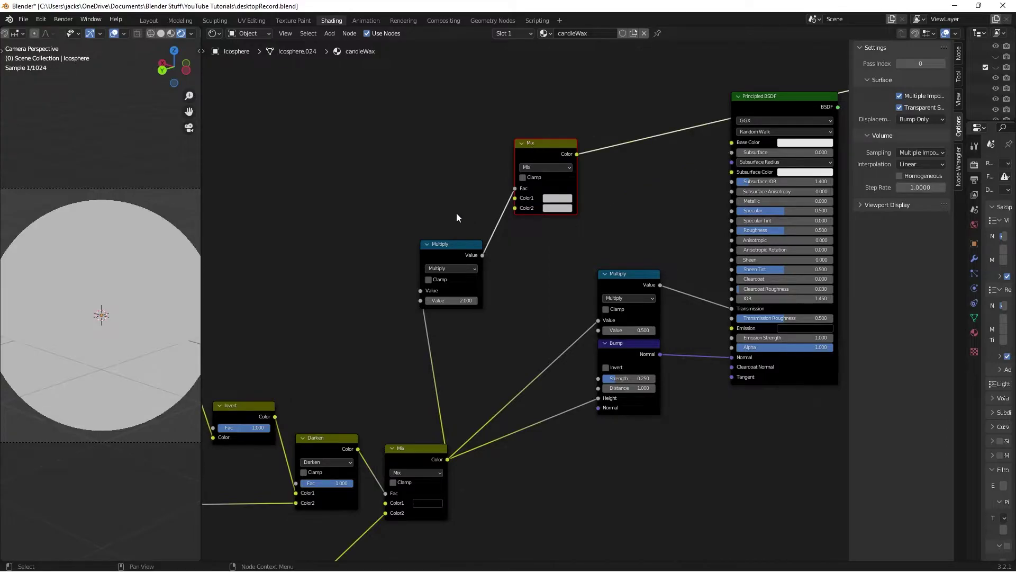
{"action": "left_click", "coordinate": [441, 206]}
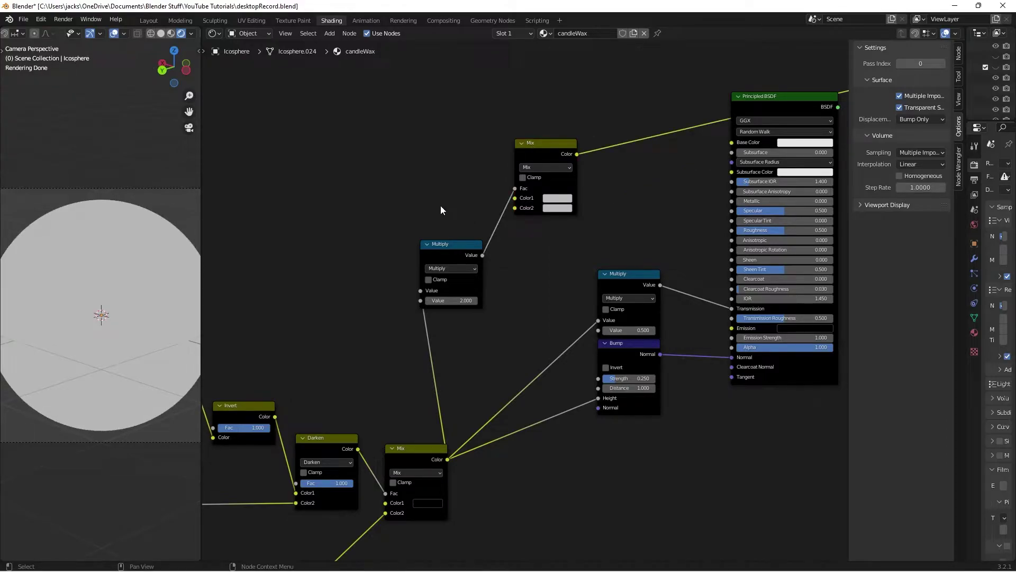
{"action": "key", "text": "ctrl+s"}
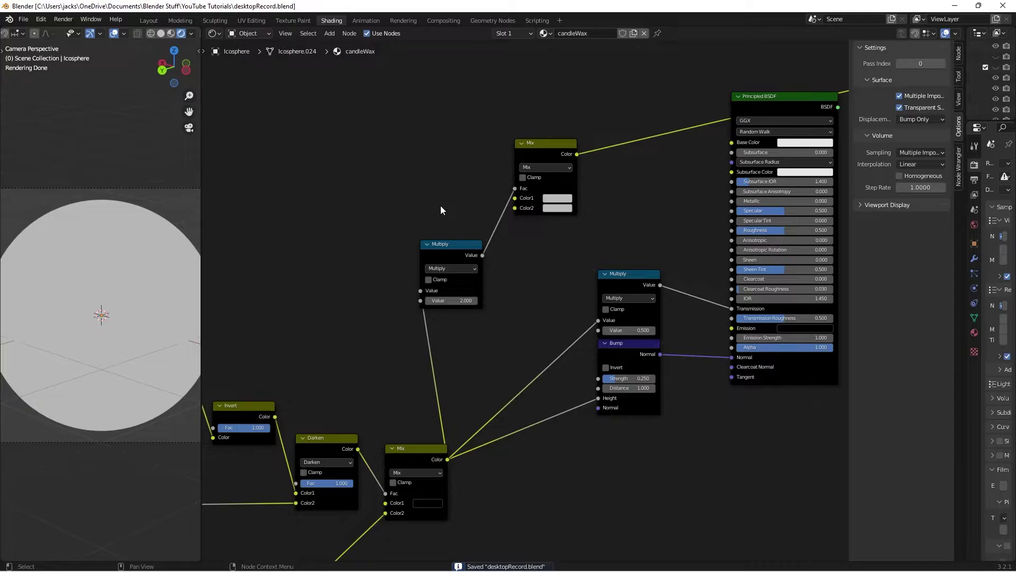
- Add a Noise Texture node to the left of the upper Multiply node and feed its Vector input from the Mapping node
{"action": "scroll", "coordinate": [445, 192], "scroll_direction": "down", "scroll_amount": 1}
{"action": "left_click_drag", "start_coordinate": [496, 265], "coordinate": [508, 276]}
{"action": "middle_click_drag", "start_coordinate": [490, 258], "coordinate": [534, 275]}
{"action": "key", "text": "shift+a"}
{"action": "left_click", "coordinate": [356, 266]}
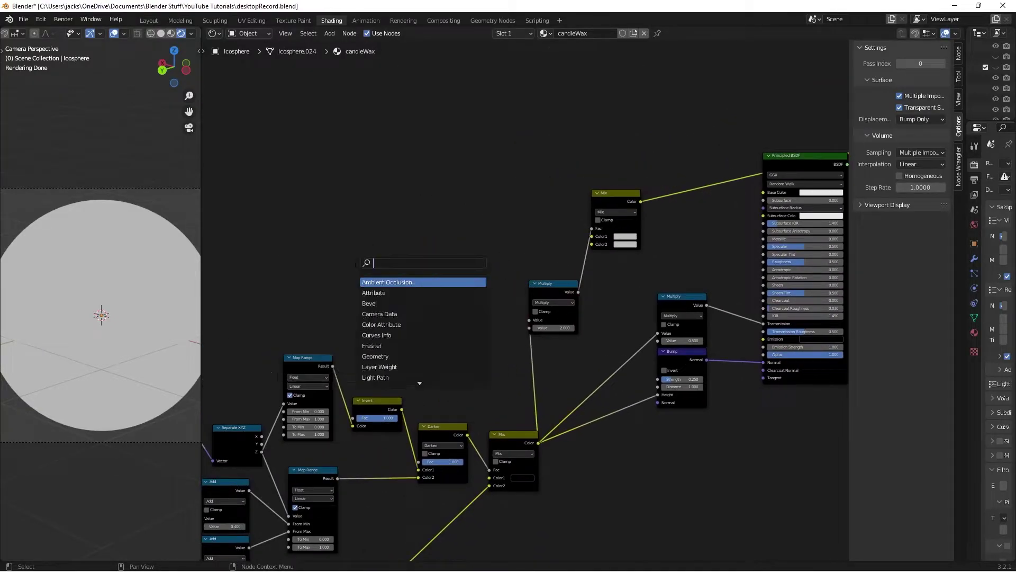
{"action": "type", "text": "noise"}
{"action": "key", "text": "Return"}
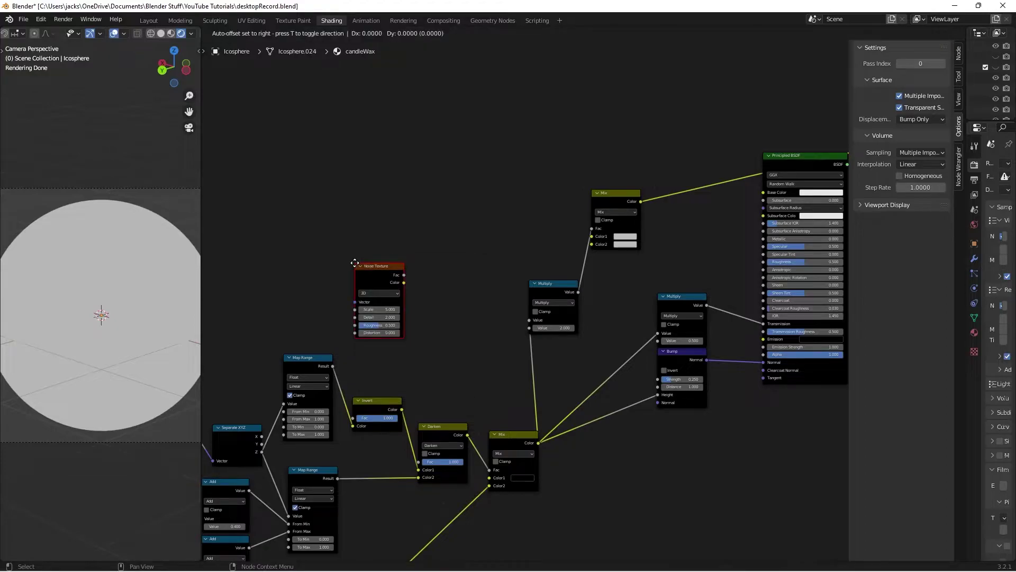
{"action": "left_click", "coordinate": [339, 201]}
{"action": "middle_click_drag", "start_coordinate": [316, 221], "coordinate": [569, 237]}
{"action": "scroll", "coordinate": [568, 236], "scroll_direction": "down", "scroll_amount": 3}
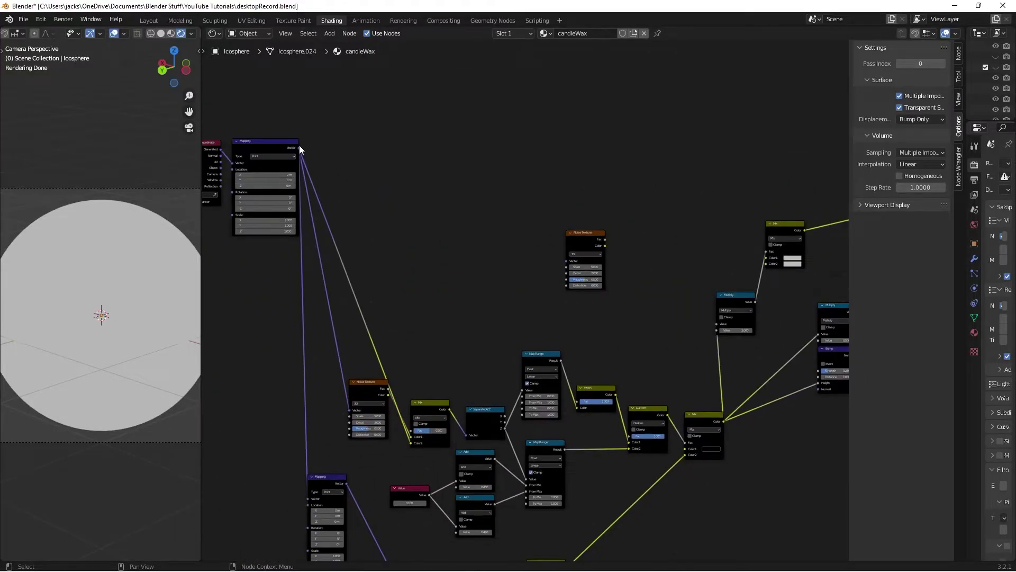
{"action": "left_click_drag", "start_coordinate": [296, 150], "coordinate": [567, 260]}
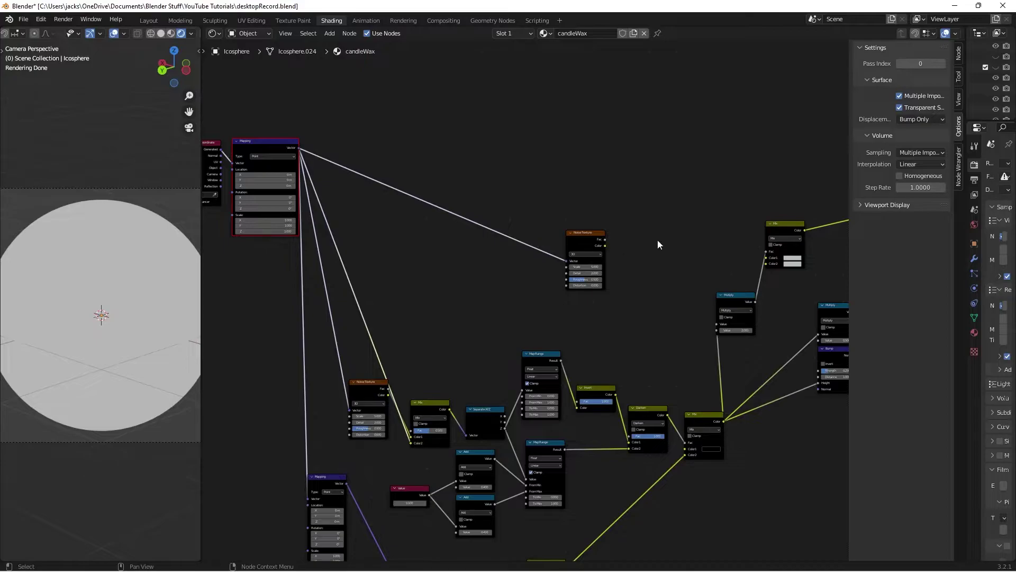
- Preview the new Noise Texture on the sphere and set its Scale to 50
{"action": "scroll", "coordinate": [564, 236], "scroll_direction": "up", "scroll_amount": 1}
{"action": "scroll", "coordinate": [563, 231], "scroll_direction": "up", "scroll_amount": 2}
{"action": "middle_click_drag", "start_coordinate": [576, 218], "coordinate": [533, 250]}
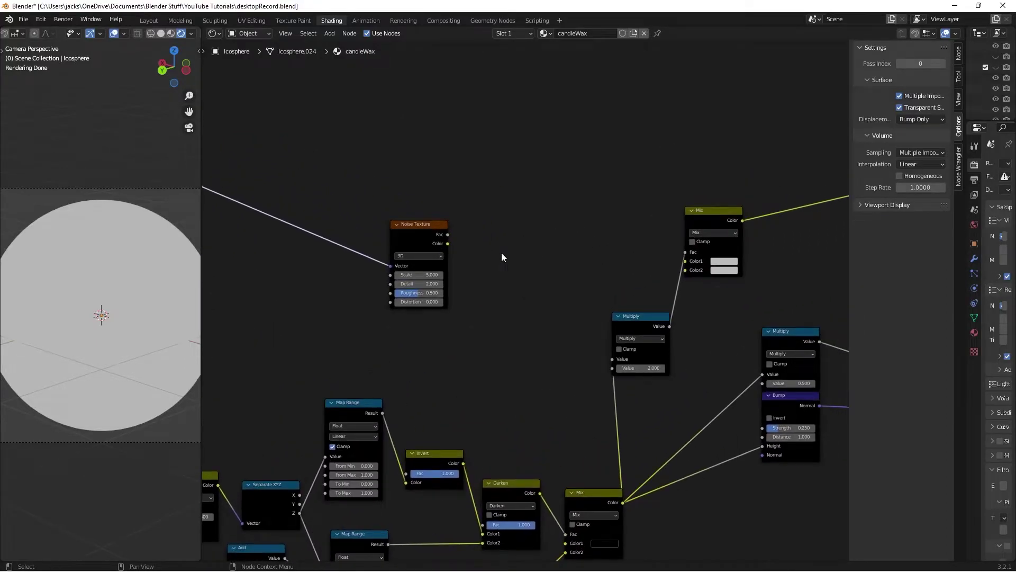
{"action": "scroll", "coordinate": [501, 252], "scroll_direction": "up", "scroll_amount": 2}
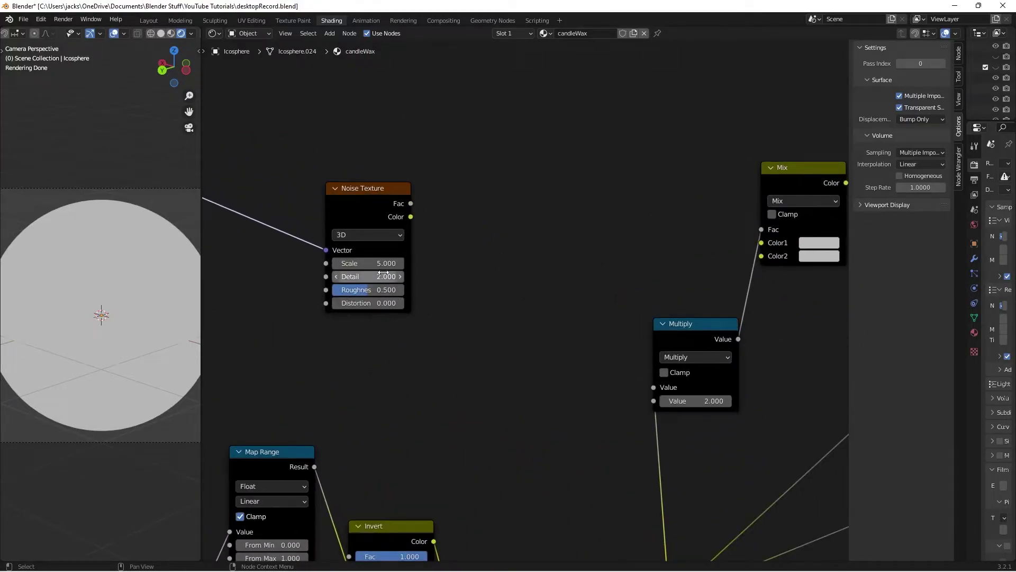
{"action": "left_click", "coordinate": [370, 200], "text": "ctrl+shift"}
{"action": "double_click", "coordinate": [376, 265]}
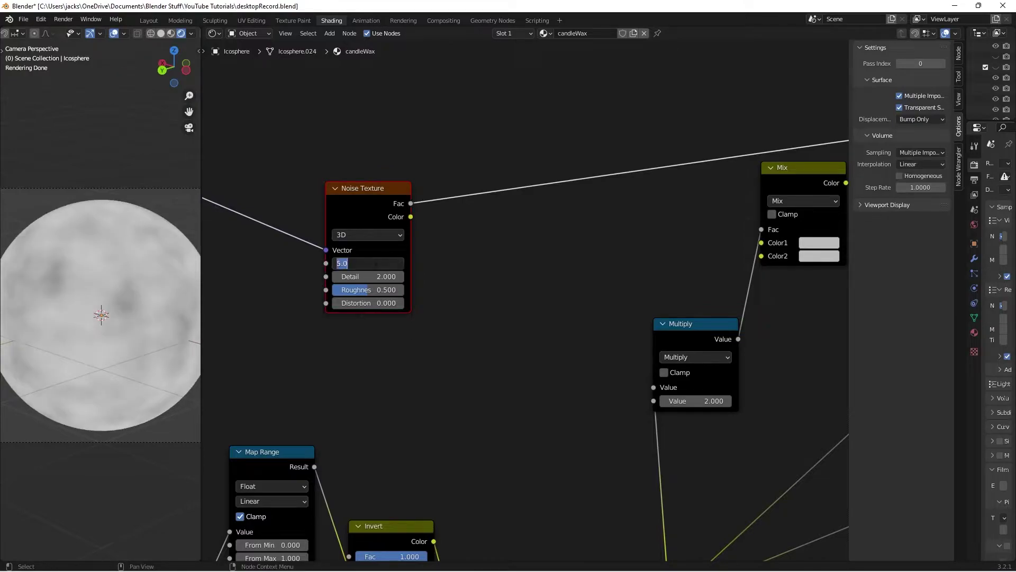
{"action": "type", "text": "50"}
{"action": "key", "text": "Return"}
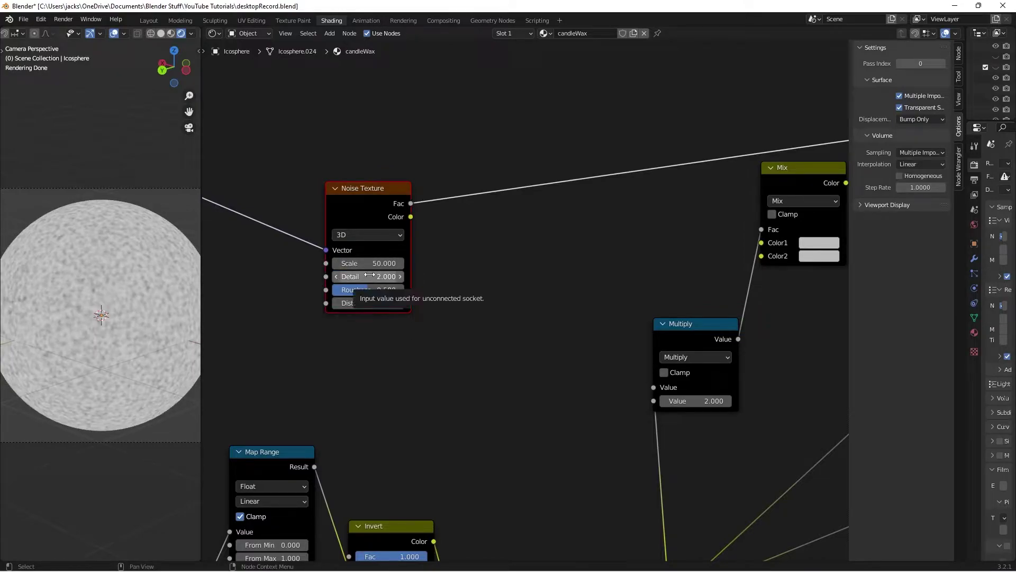
- Set the Noise Texture's Detail to 8 and Roughness to 0.75, and save the file
{"action": "double_click", "coordinate": [370, 275]}
{"action": "type", "text": "8"}
{"action": "key", "text": "Return"}
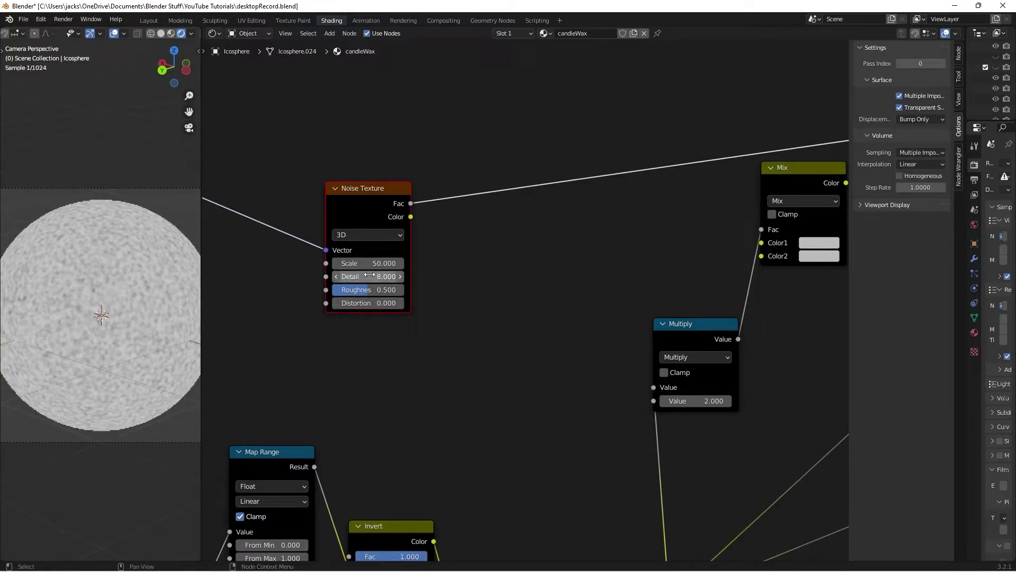
{"action": "double_click", "coordinate": [385, 289]}
{"action": "key", "text": "Return"}
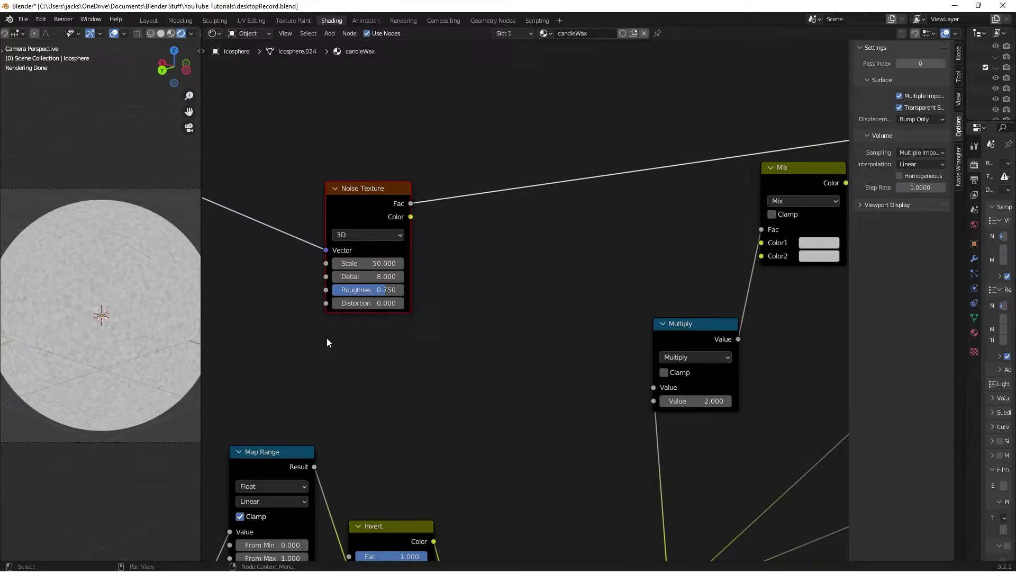
{"action": "key", "text": "ctrl+s"}
- Insert a Map Range node after the Noise Texture and duplicate it directly below, with both Value inputs fed by the noise Fac
{"action": "scroll", "coordinate": [497, 262], "scroll_direction": "right", "scroll_amount": 2}
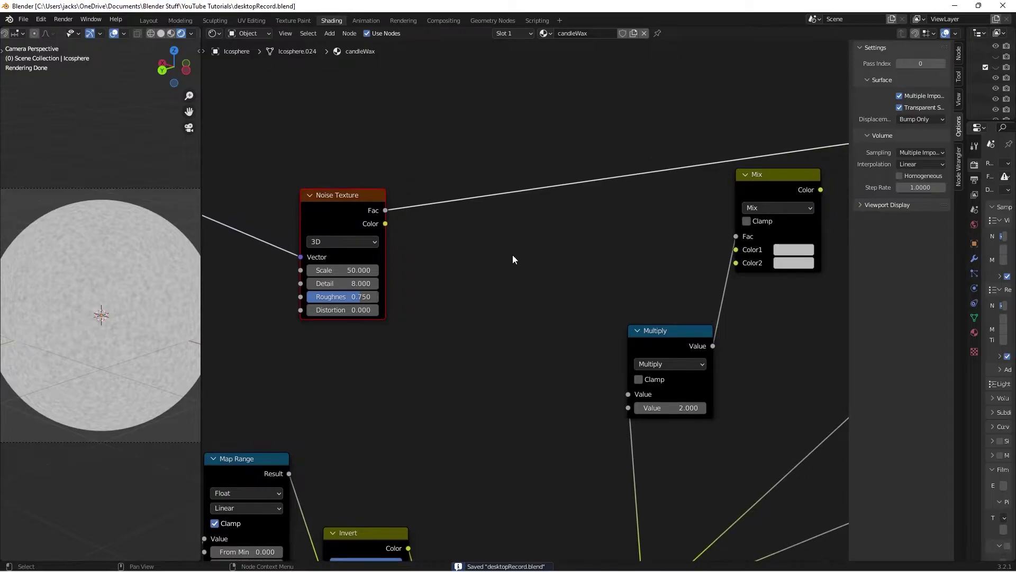
{"action": "key", "text": "shift+a"}
{"action": "left_click", "coordinate": [522, 263]}
{"action": "type", "text": "map"}
{"action": "key", "text": "Return"}
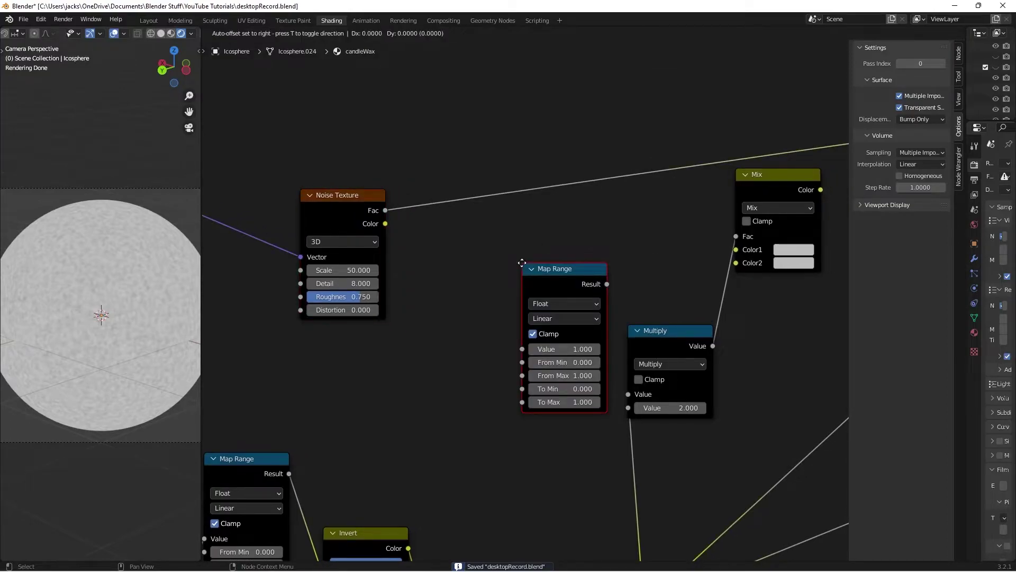
{"action": "left_click", "coordinate": [468, 141]}
{"action": "left_click_drag", "start_coordinate": [504, 168], "coordinate": [511, 282]}
{"action": "left_click", "coordinate": [511, 281]}
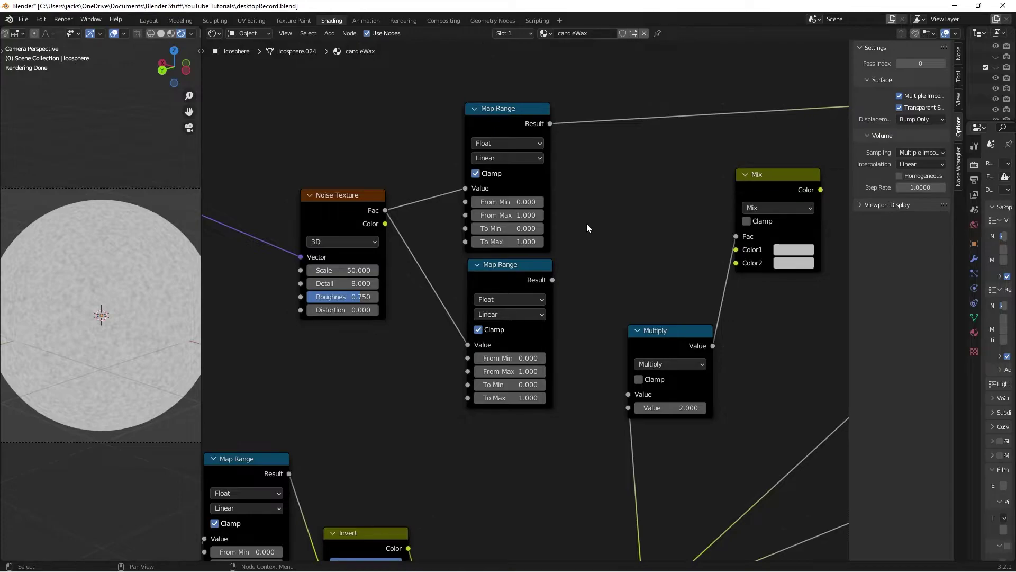
- Set the upper Map Range's To Min to 0.1 and To Max to 0.25, and connect its Result to the Mix node's Color1
{"action": "scroll", "coordinate": [586, 228], "scroll_direction": "up", "scroll_amount": 3}
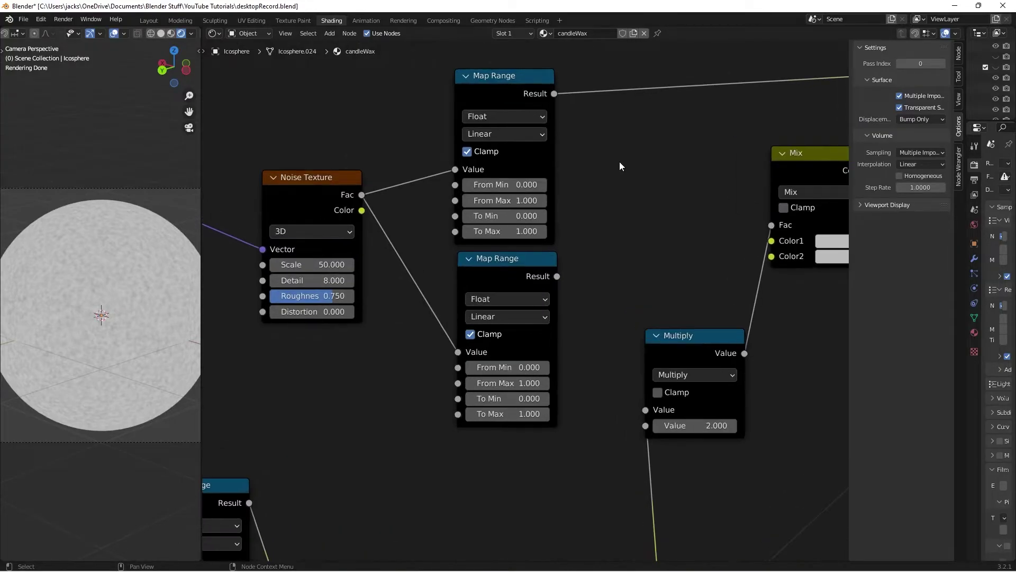
{"action": "middle_click_drag", "start_coordinate": [605, 154], "coordinate": [590, 277]}
{"action": "left_click_drag", "start_coordinate": [471, 182], "coordinate": [469, 181]}
{"action": "left_click", "coordinate": [627, 274]}
{"action": "scroll", "coordinate": [627, 274], "scroll_direction": "up", "scroll_amount": 1}
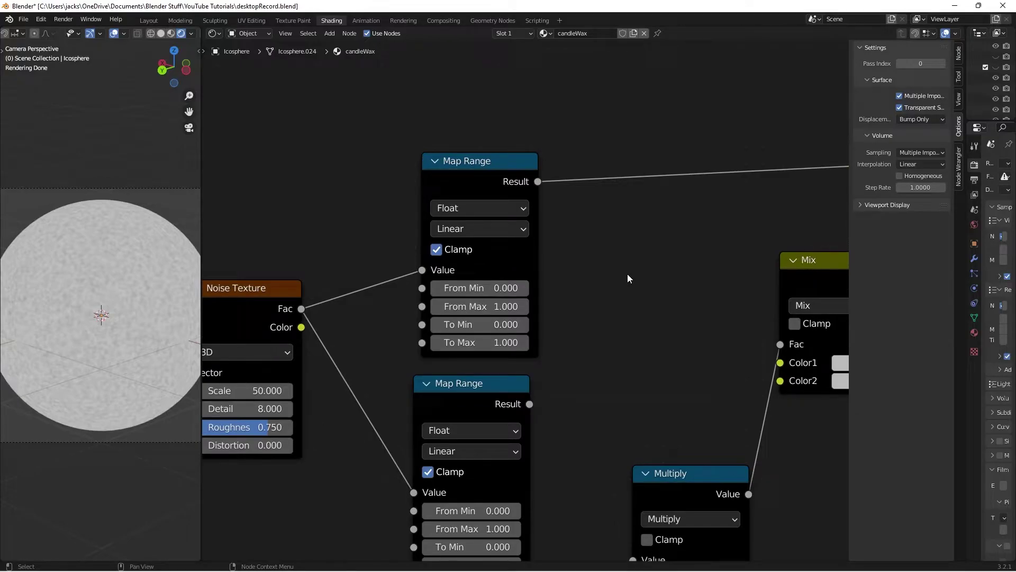
{"action": "middle_click_drag", "start_coordinate": [630, 256], "coordinate": [633, 264]}
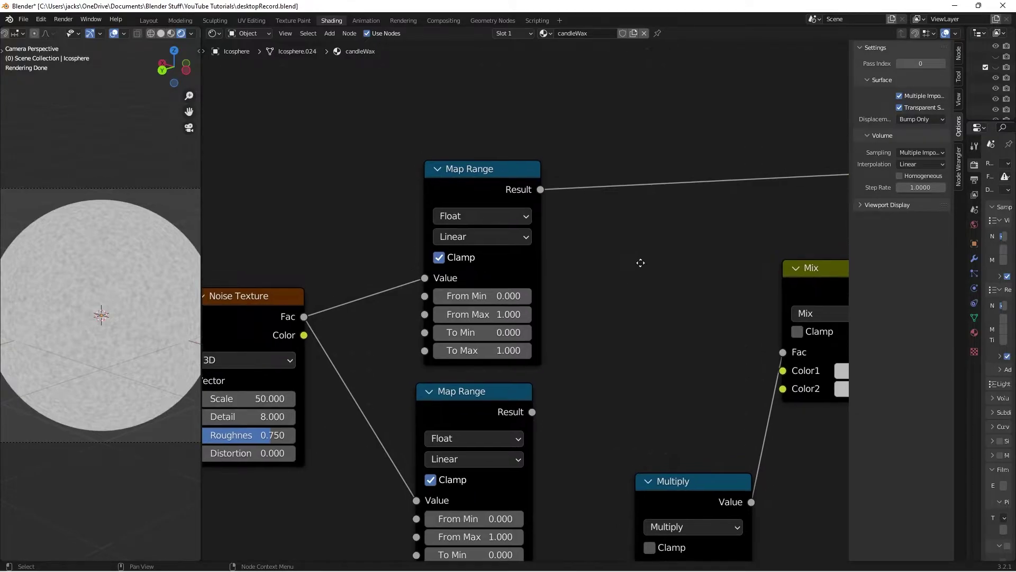
{"action": "left_click", "coordinate": [489, 332]}
{"action": "type", "text": ".1"}
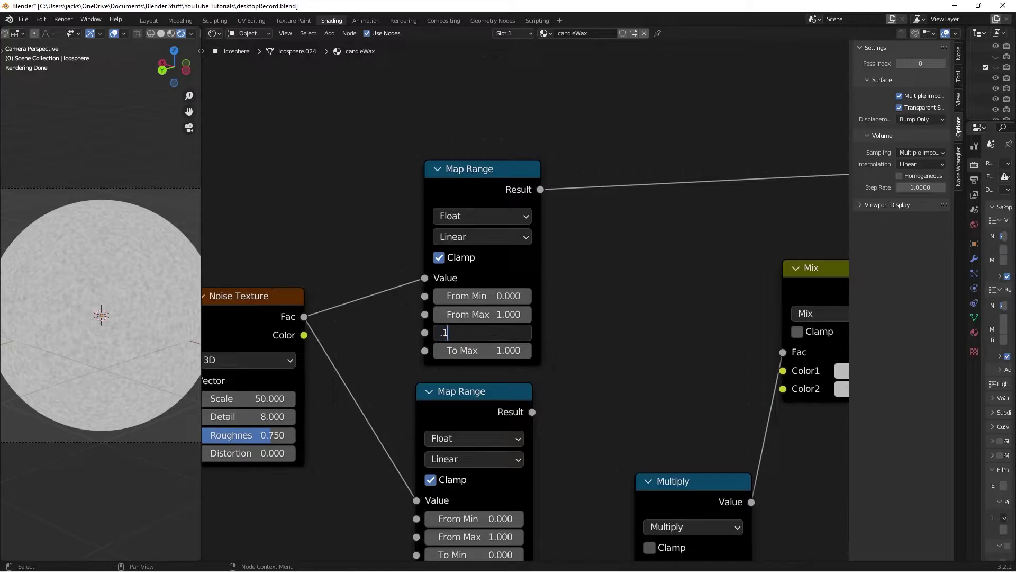
{"action": "key", "text": "Return"}
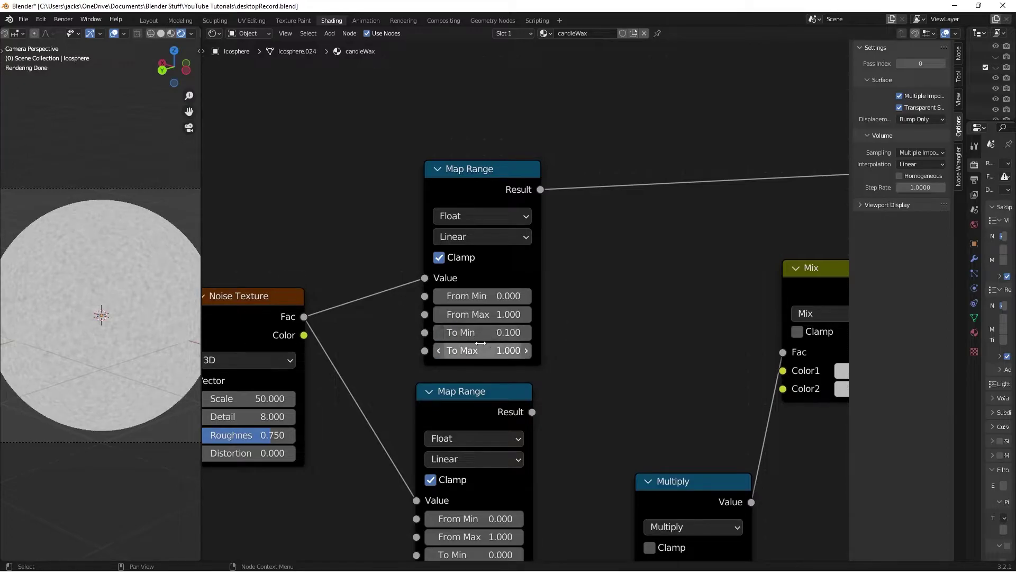
{"action": "left_click", "coordinate": [479, 345]}
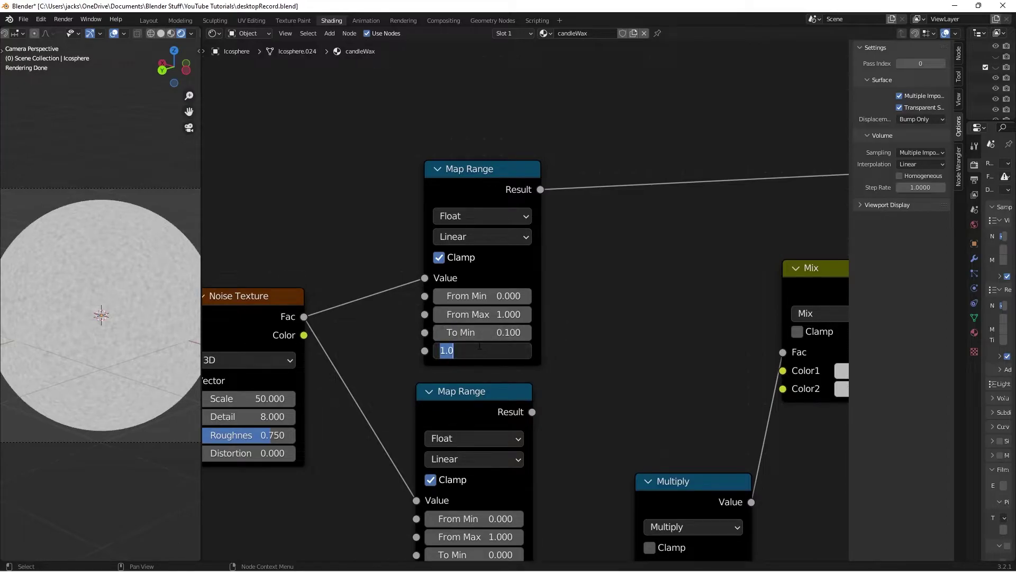
{"action": "type", "text": ".25"}
{"action": "key", "text": "Return"}
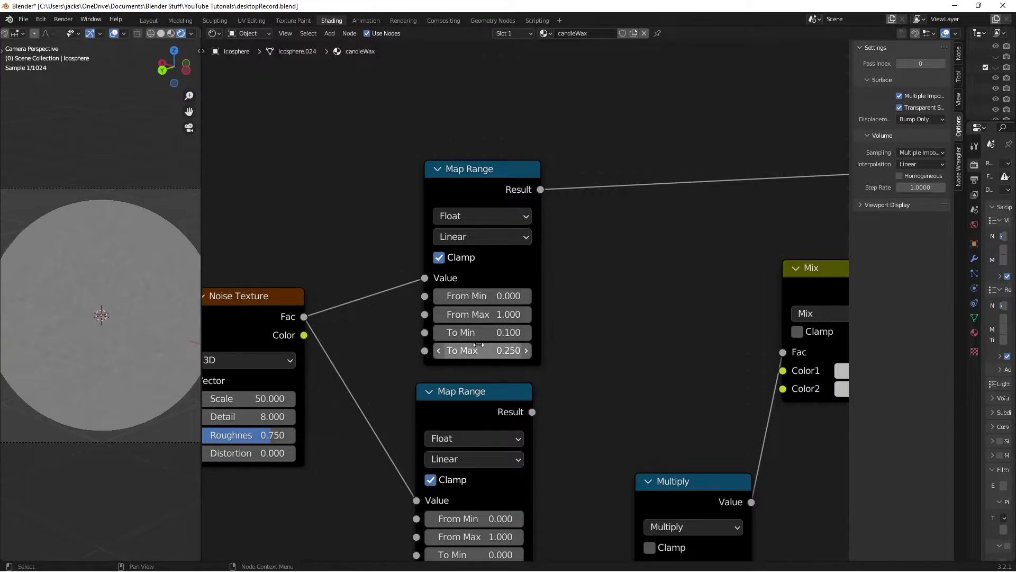
{"action": "left_click_drag", "start_coordinate": [465, 205], "coordinate": [454, 206]}
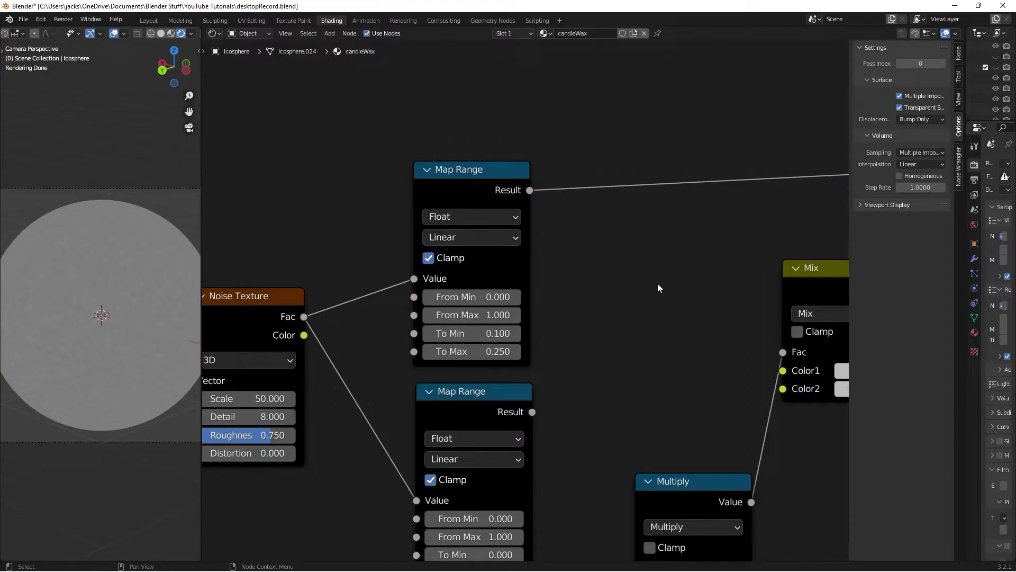
{"action": "left_click_drag", "start_coordinate": [529, 190], "coordinate": [783, 371]}
- Preview the duplicated lower Map Range and set its To Max to 0.2
{"action": "middle_click_drag", "start_coordinate": [682, 413], "coordinate": [685, 332]}
{"action": "left_click", "coordinate": [466, 334], "text": "ctrl+shift"}
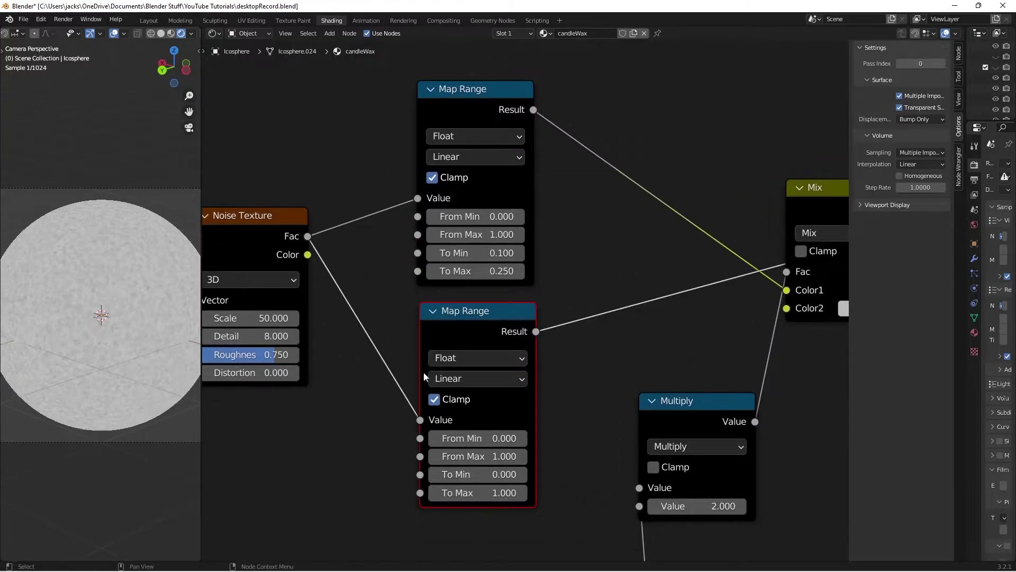
{"action": "left_click", "coordinate": [497, 491]}
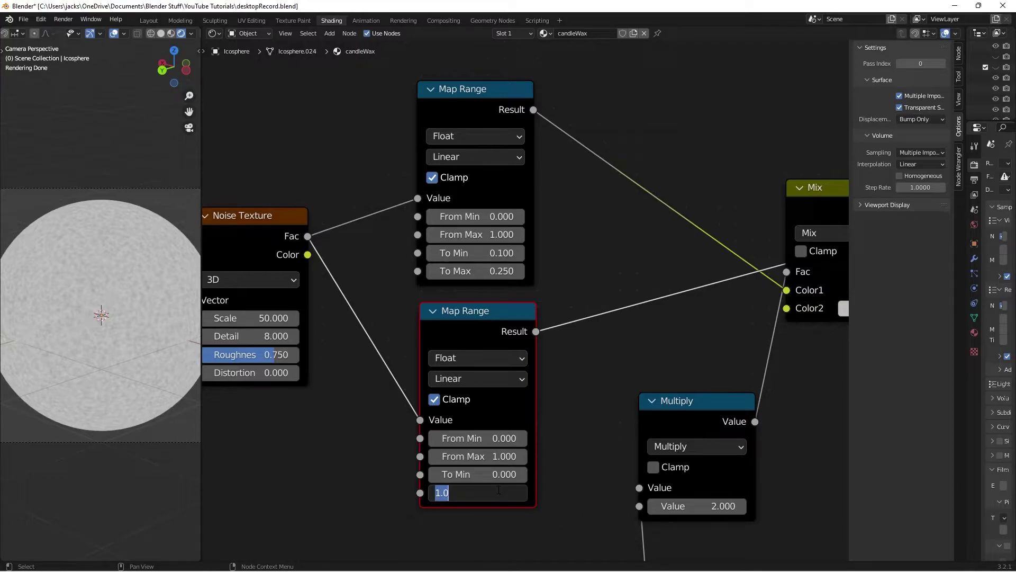
{"action": "type", "text": ".1"}
{"action": "key", "text": "Return"}
{"action": "left_click", "coordinate": [497, 492]}
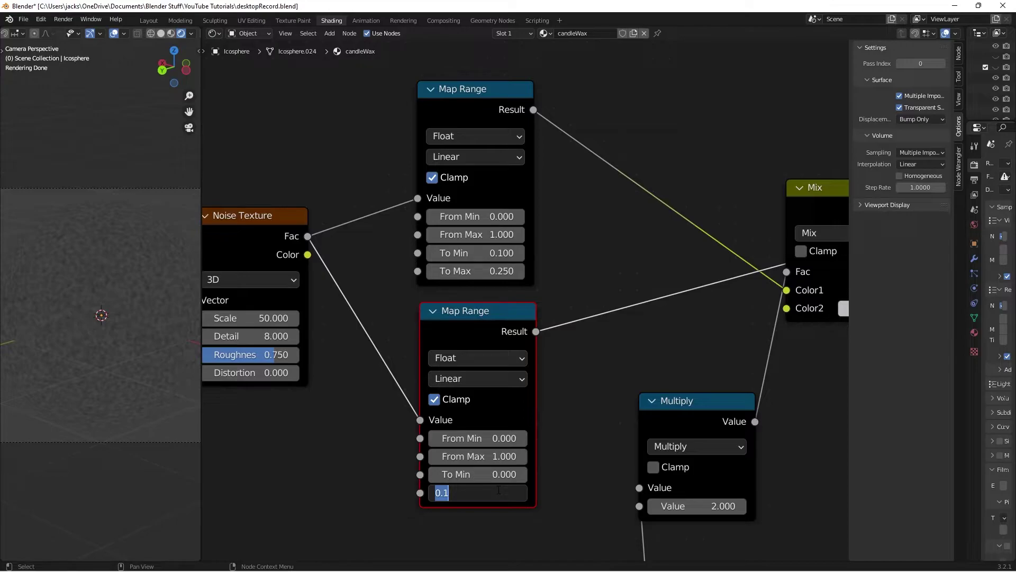
{"action": "type", "text": ".2"}
{"action": "key", "text": "Return"}
- Connect the lower Map Range's Result to the Mix node's Color2, preview the Mix node and save the file
{"action": "middle_click_drag", "start_coordinate": [672, 351], "coordinate": [586, 330]}
{"action": "scroll", "coordinate": [585, 329], "scroll_direction": "up", "scroll_amount": 1}
{"action": "left_click_drag", "start_coordinate": [448, 310], "coordinate": [718, 285]}
{"action": "scroll", "coordinate": [548, 176], "scroll_direction": "down", "scroll_amount": 1}
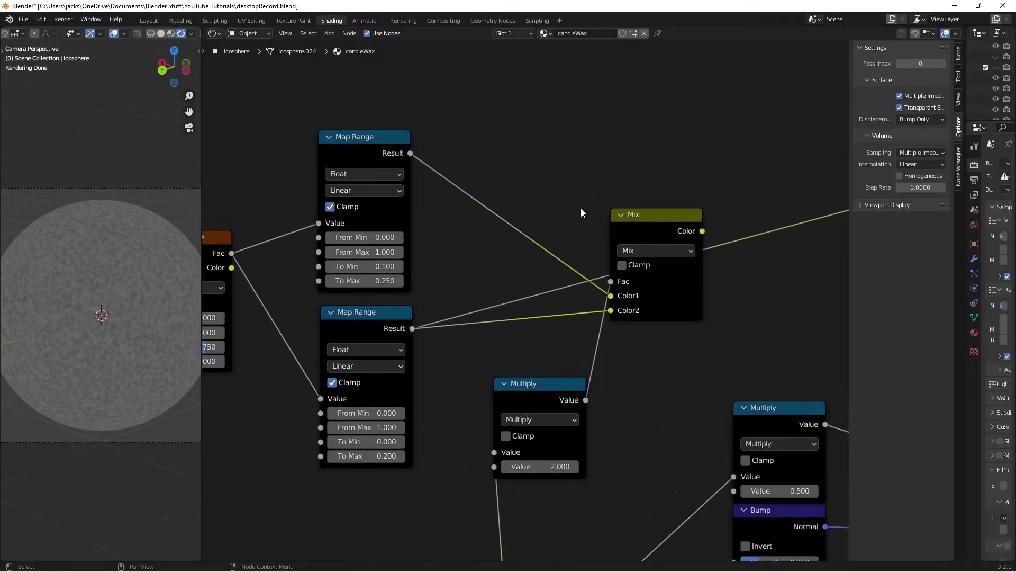
{"action": "left_click", "coordinate": [645, 221]}
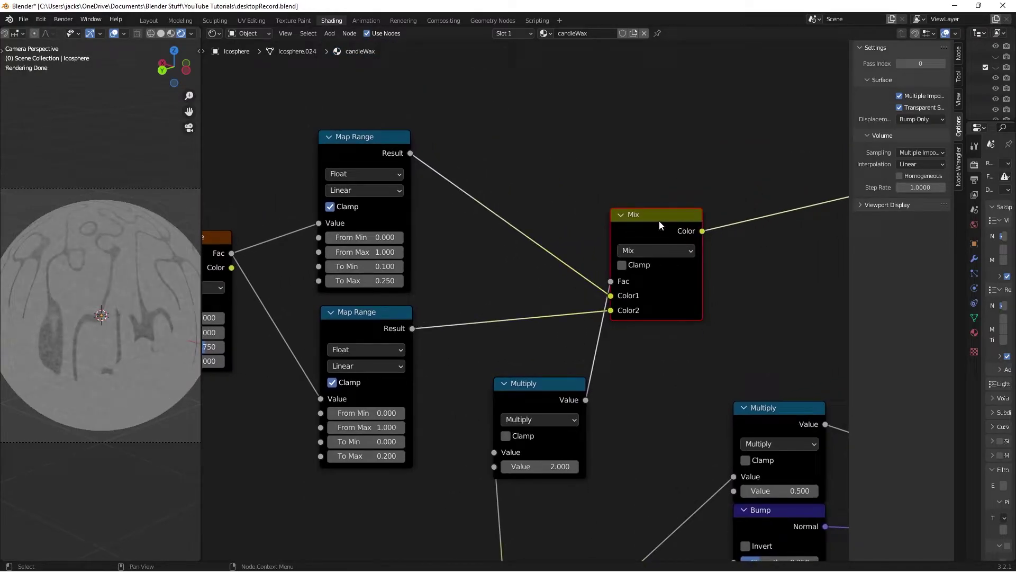
{"action": "left_click_drag", "start_coordinate": [659, 221], "coordinate": [648, 231]}
{"action": "left_click", "coordinate": [564, 252]}
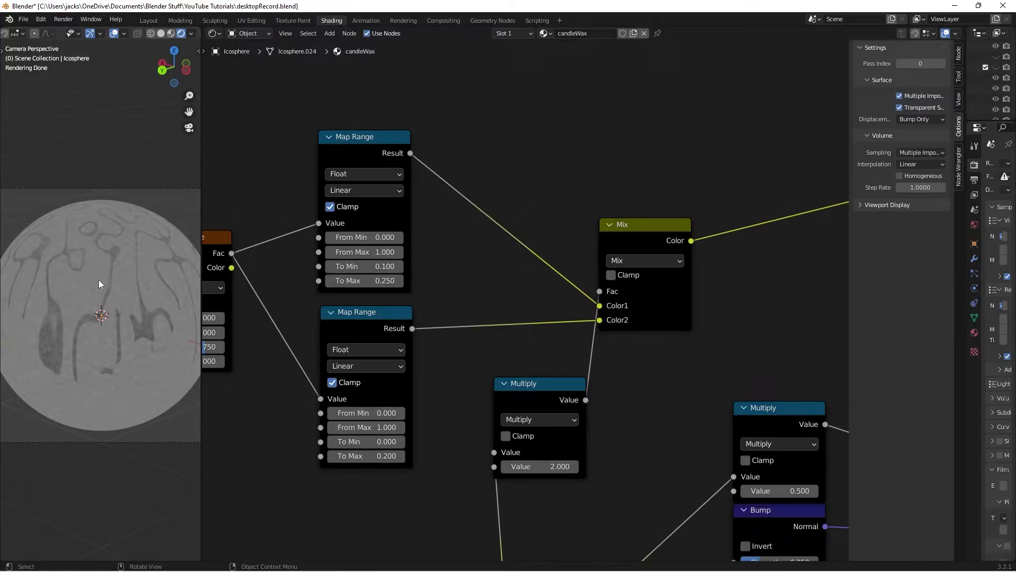
{"action": "key", "text": "ctrl+s"}
- Connect the upper Mix node's Color to the Principled BSDF's Roughness, preview the full shader and save the file
{"action": "scroll", "coordinate": [617, 265], "scroll_direction": "down", "scroll_amount": 2}
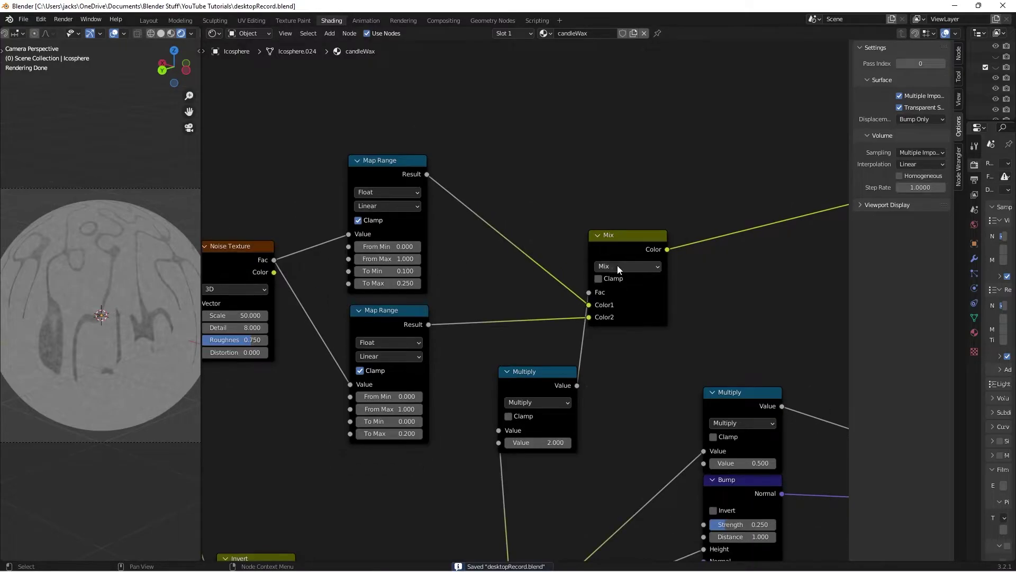
{"action": "middle_click_drag", "start_coordinate": [617, 265], "coordinate": [339, 248]}
{"action": "left_click_drag", "start_coordinate": [352, 228], "coordinate": [345, 238]}
{"action": "left_click", "coordinate": [418, 264]}
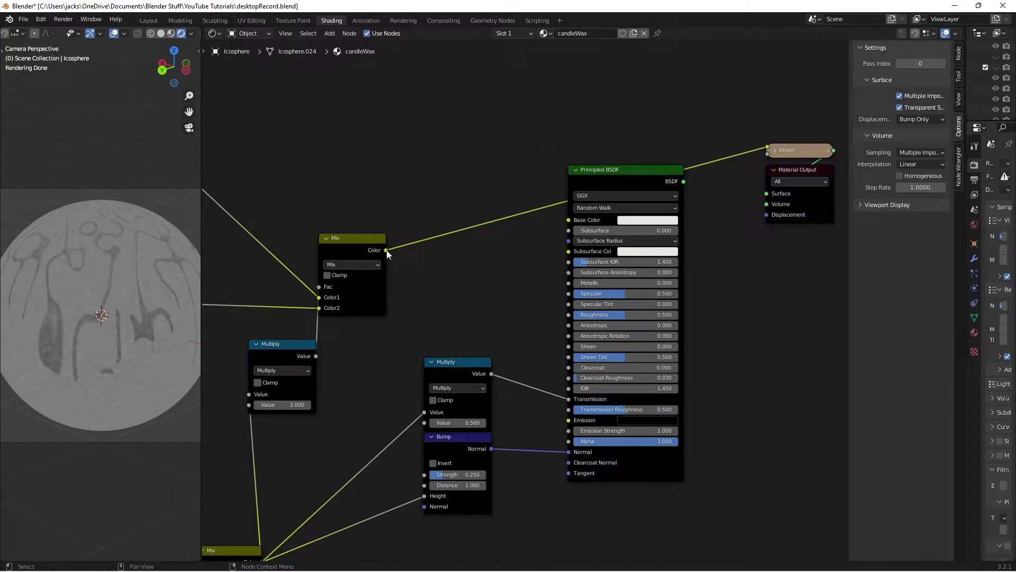
{"action": "left_click_drag", "start_coordinate": [385, 250], "coordinate": [572, 317]}
{"action": "left_click", "coordinate": [598, 197], "text": "ctrl+shift"}
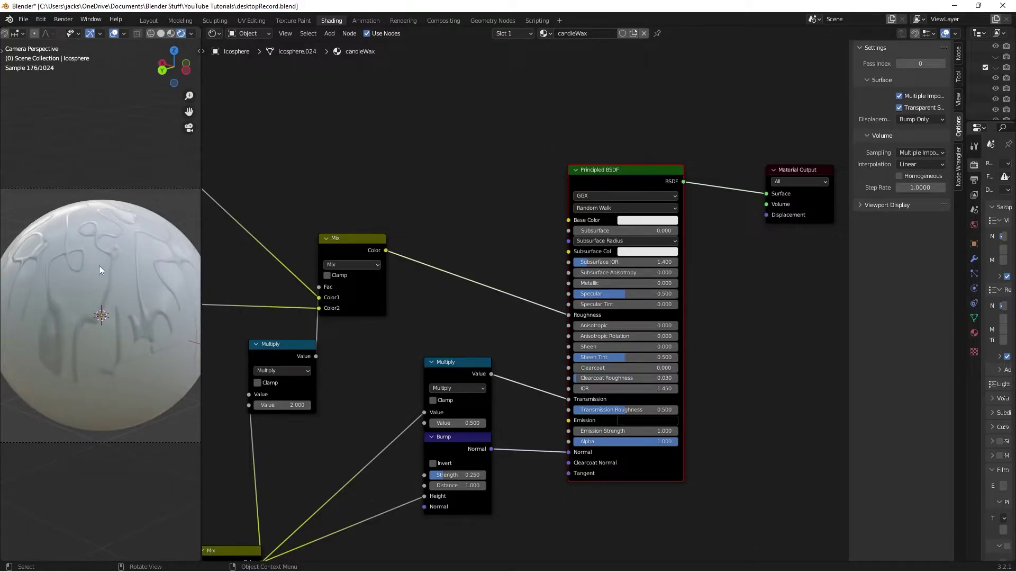
{"action": "middle_click_drag", "start_coordinate": [358, 410], "coordinate": [526, 309]}
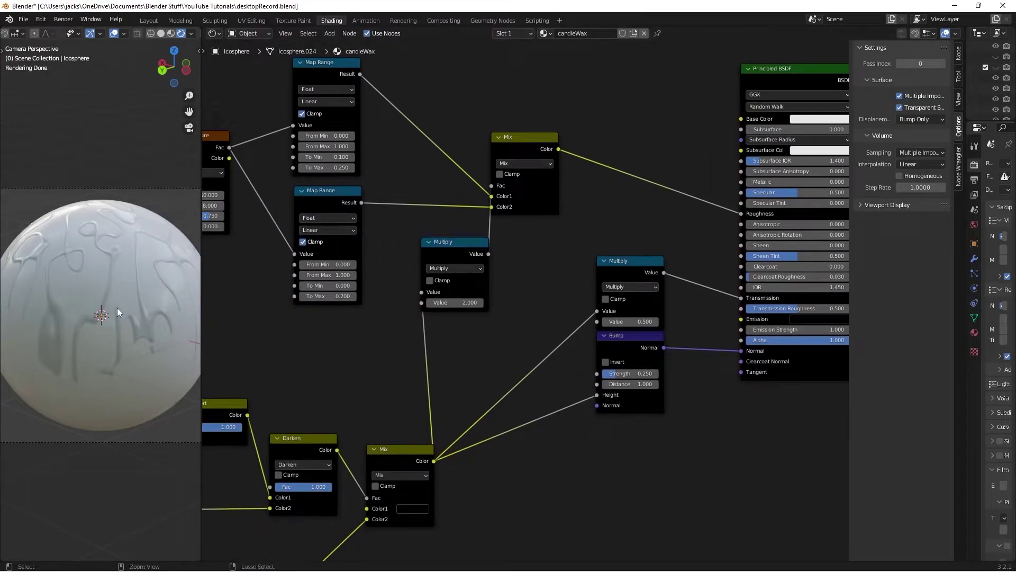
{"action": "key", "text": "ctrl+s"}
- Move the roughness node group upward and shift its Noise Texture down and left to tidy the node layout
{"action": "scroll", "coordinate": [359, 355], "scroll_direction": "down", "scroll_amount": 2}
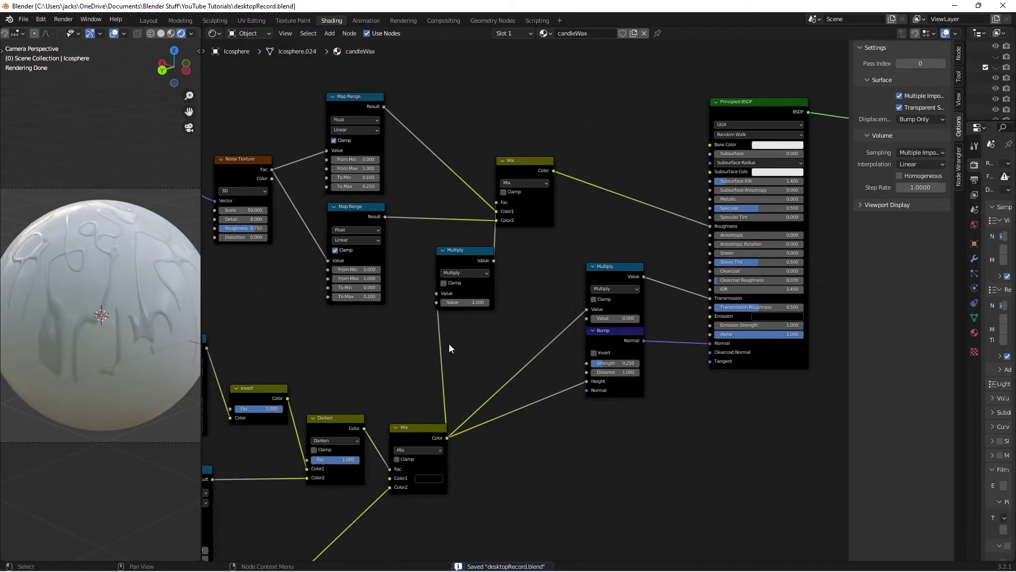
{"action": "middle_click_drag", "start_coordinate": [464, 324], "coordinate": [514, 297]}
{"action": "left_click_drag", "start_coordinate": [504, 225], "coordinate": [503, 211]}
{"action": "scroll", "coordinate": [479, 322], "scroll_direction": "down", "scroll_amount": 3}
{"action": "middle_click_drag", "start_coordinate": [480, 322], "coordinate": [521, 294]}
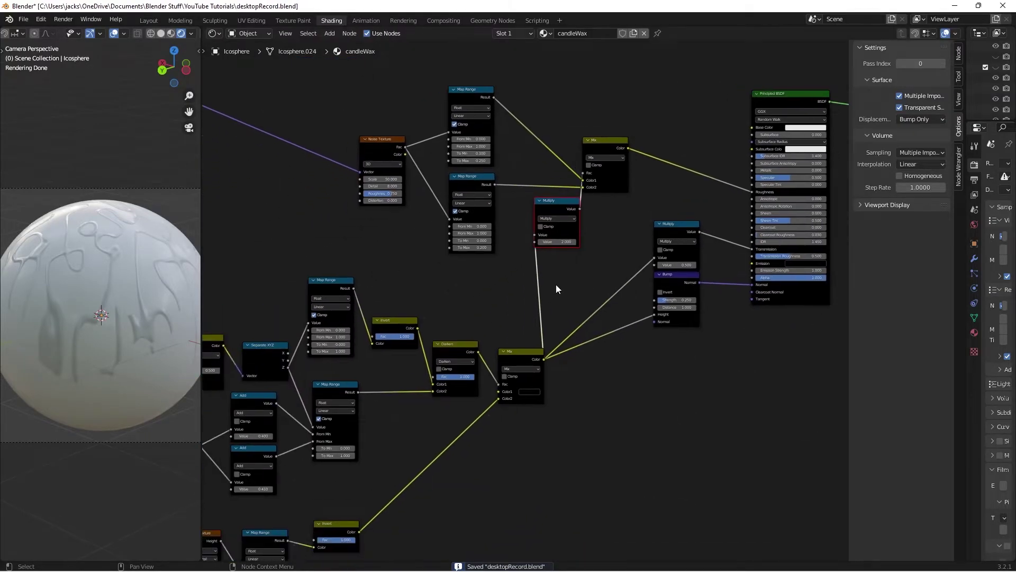
{"action": "middle_click_drag", "start_coordinate": [439, 180], "coordinate": [428, 238]}
{"action": "left_click_drag", "start_coordinate": [347, 126], "coordinate": [584, 288]}
{"action": "key", "text": "g"}
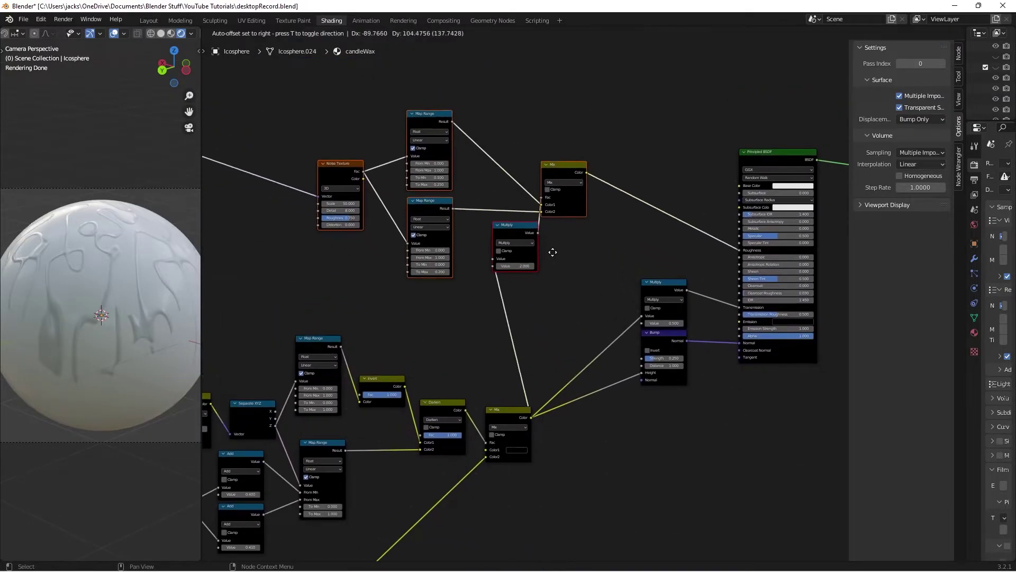
{"action": "left_click", "coordinate": [540, 234]}
{"action": "left_click", "coordinate": [458, 228]}
{"action": "left_click", "coordinate": [322, 157]}
{"action": "left_click_drag", "start_coordinate": [322, 157], "coordinate": [307, 234]}
- Add a MixRGB node and place it between the roughness nodes and the drip mask's final Mix node
{"action": "key", "text": "shift+a"}
{"action": "left_click", "coordinate": [418, 340]}
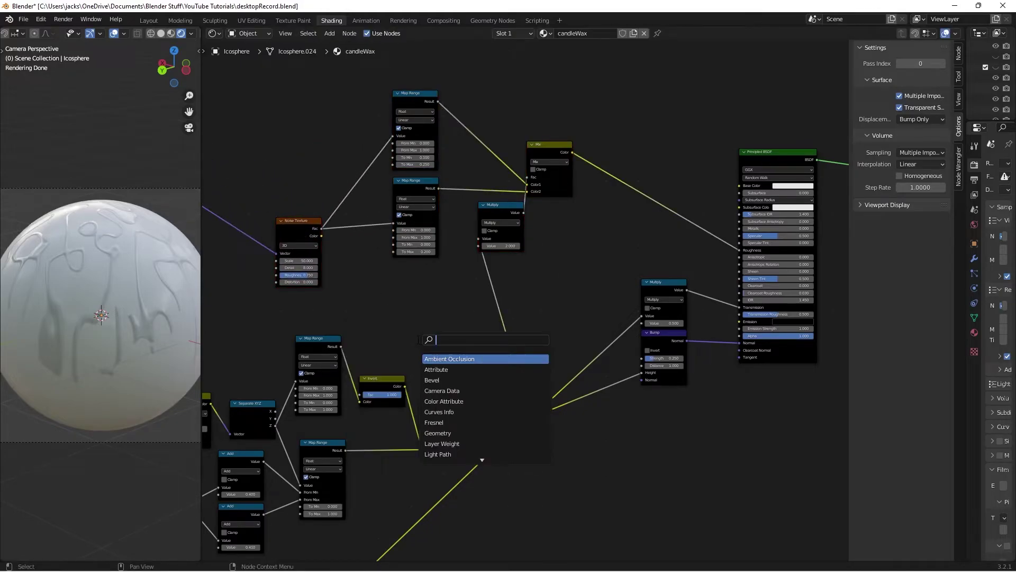
{"action": "type", "text": "mix"}
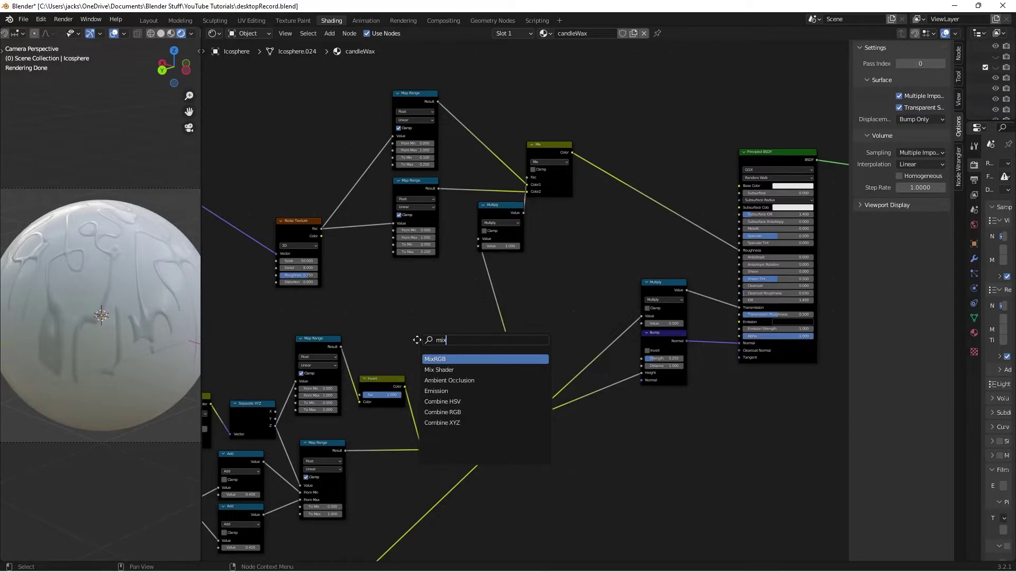
{"action": "key", "text": "Return"}
{"action": "left_click", "coordinate": [515, 277]}
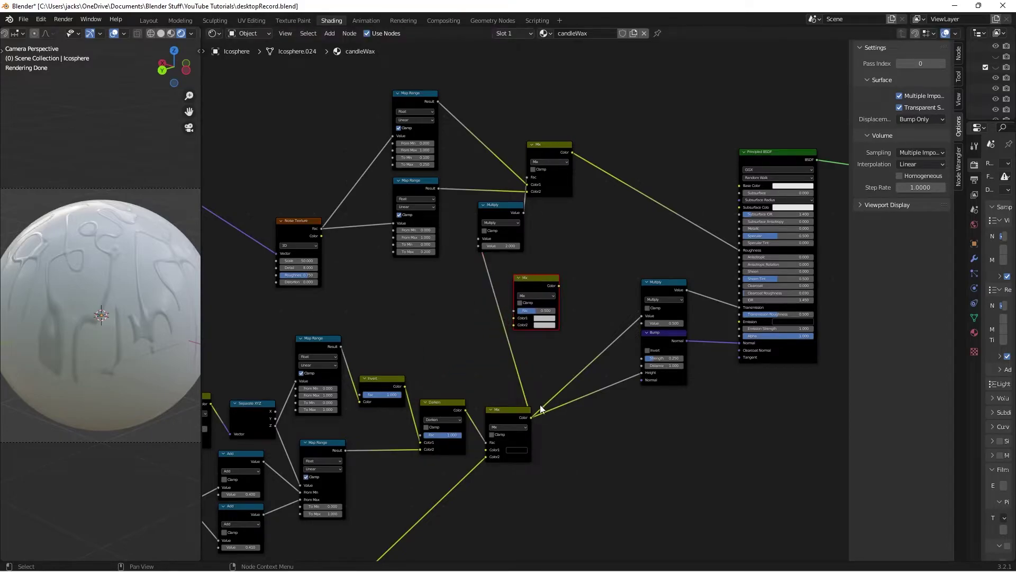
{"action": "left_click_drag", "start_coordinate": [502, 414], "coordinate": [497, 417]}
{"action": "left_click_drag", "start_coordinate": [534, 281], "coordinate": [551, 274]}
{"action": "left_click", "coordinate": [577, 263]}
{"action": "middle_click_drag", "start_coordinate": [621, 277], "coordinate": [713, 221]}
{"action": "scroll", "coordinate": [713, 221], "scroll_direction": "down", "scroll_amount": 1}
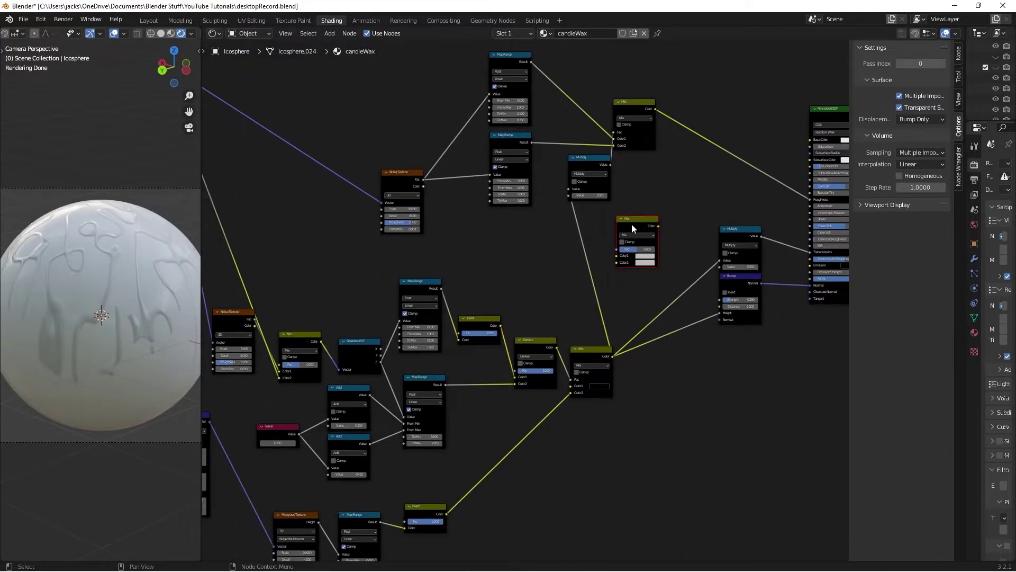
{"action": "mouse_move", "coordinate": [632, 228]}
{"action": "left_mouse_down"}
{"action": "mouse_move", "coordinate": [628, 247]}
{"action": "mouse_move", "coordinate": [617, 231]}
{"action": "left_mouse_up"}
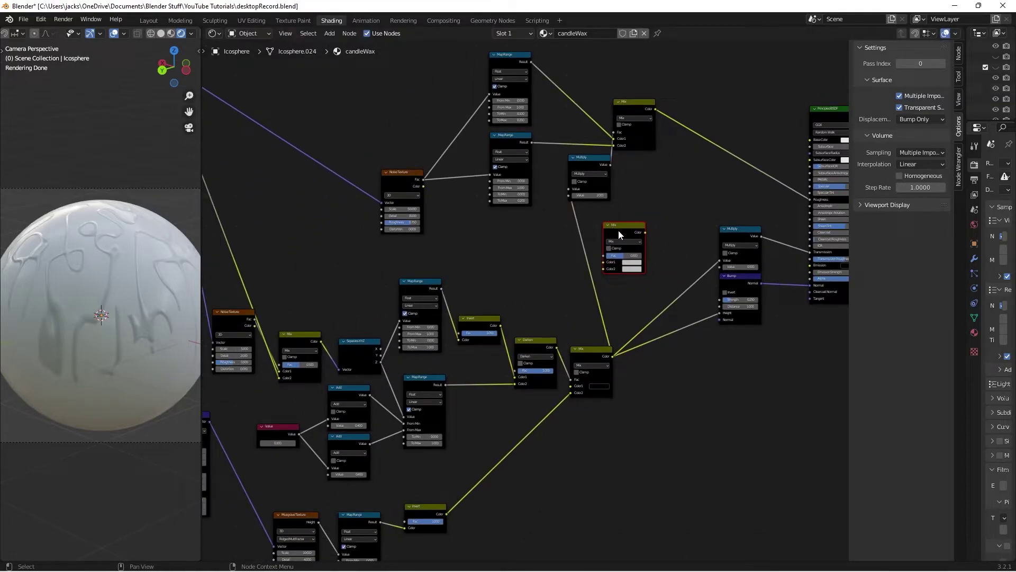
- Add a Math node beside the new Mix node and set its operation to Greater Than
{"action": "key", "text": "shift+a"}
{"action": "left_click", "coordinate": [618, 230]}
{"action": "type", "text": "mat"}
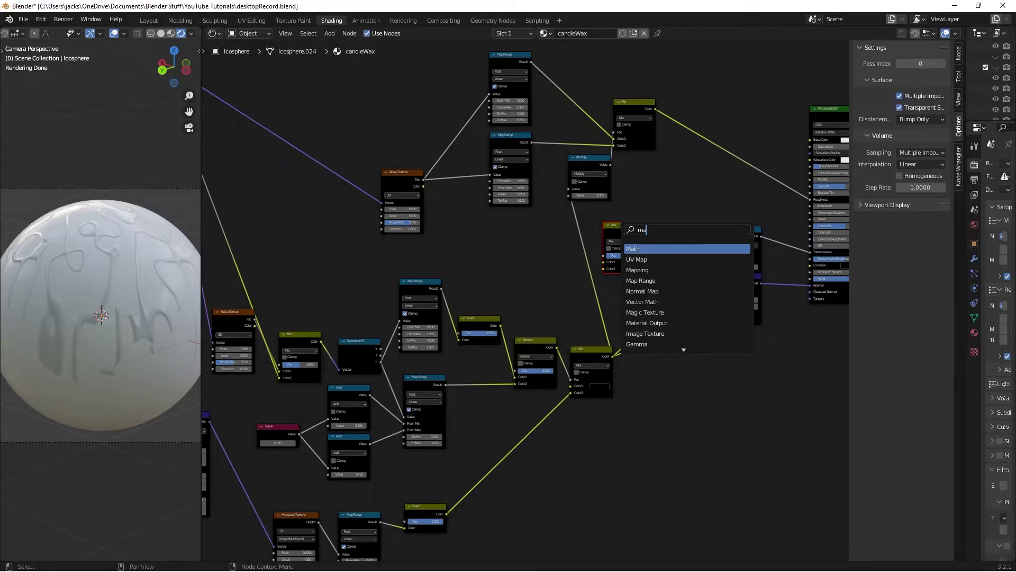
{"action": "key", "text": "Return"}
{"action": "left_click", "coordinate": [534, 270]}
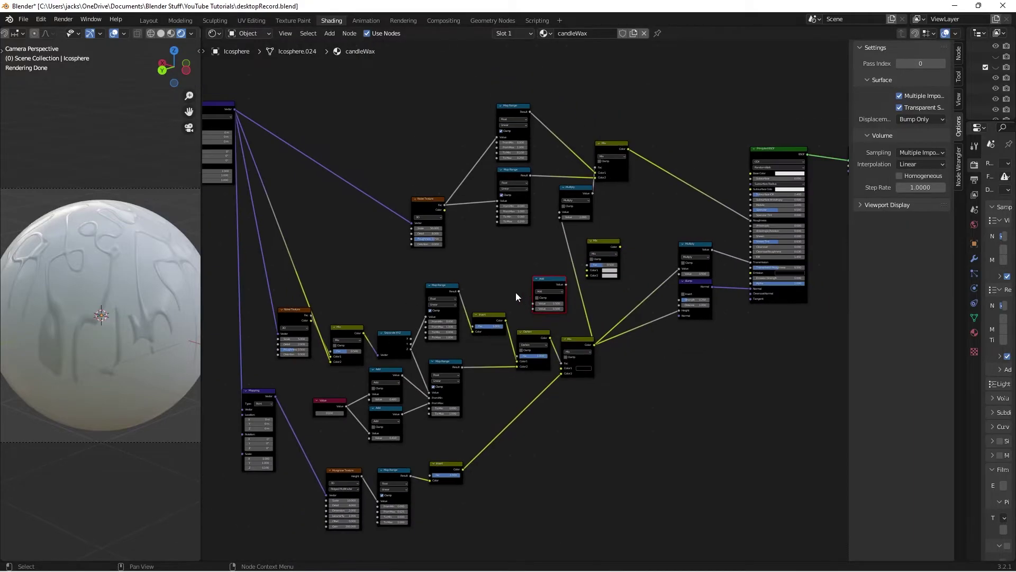
{"action": "scroll", "coordinate": [554, 290], "scroll_direction": "up", "scroll_amount": 3}
{"action": "left_click", "coordinate": [574, 276]}
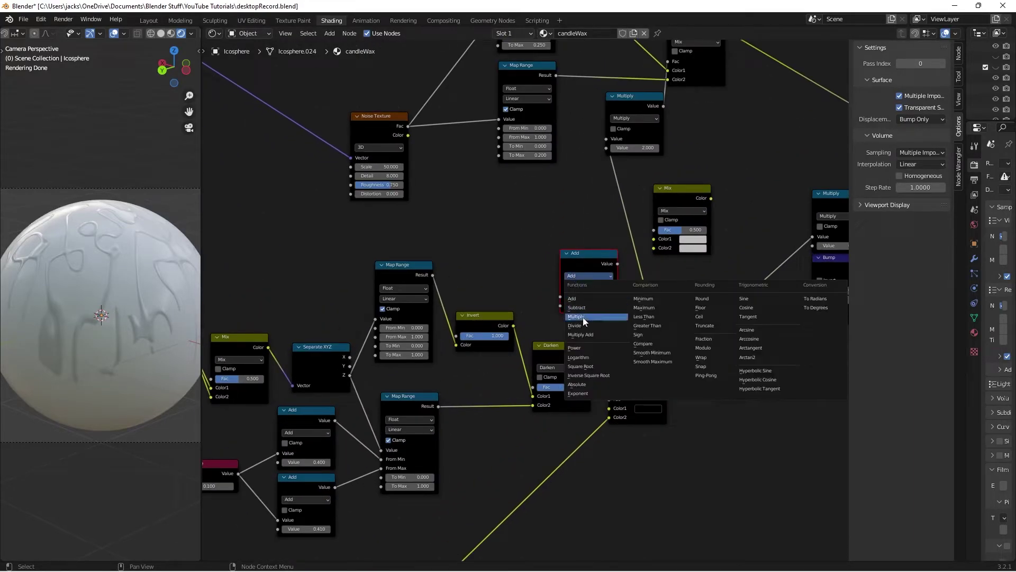
{"action": "left_click", "coordinate": [645, 325]}
- Move the whole drip mask node group down and to the left to make room for the new nodes
{"action": "scroll", "coordinate": [643, 326], "scroll_direction": "down", "scroll_amount": 2}
{"action": "middle_click_drag", "start_coordinate": [636, 331], "coordinate": [726, 258]}
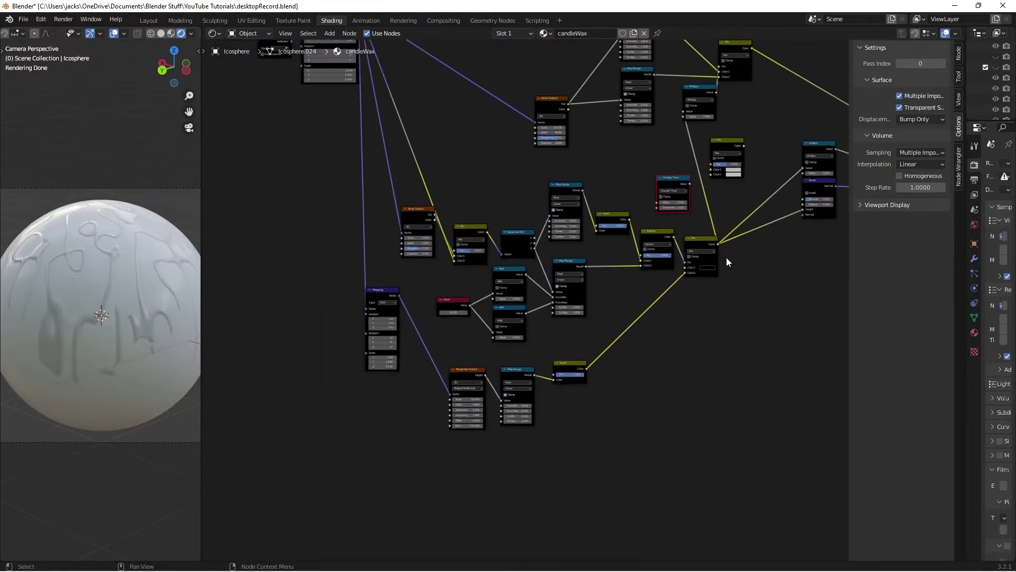
{"action": "left_click_drag", "start_coordinate": [376, 182], "coordinate": [638, 418]}
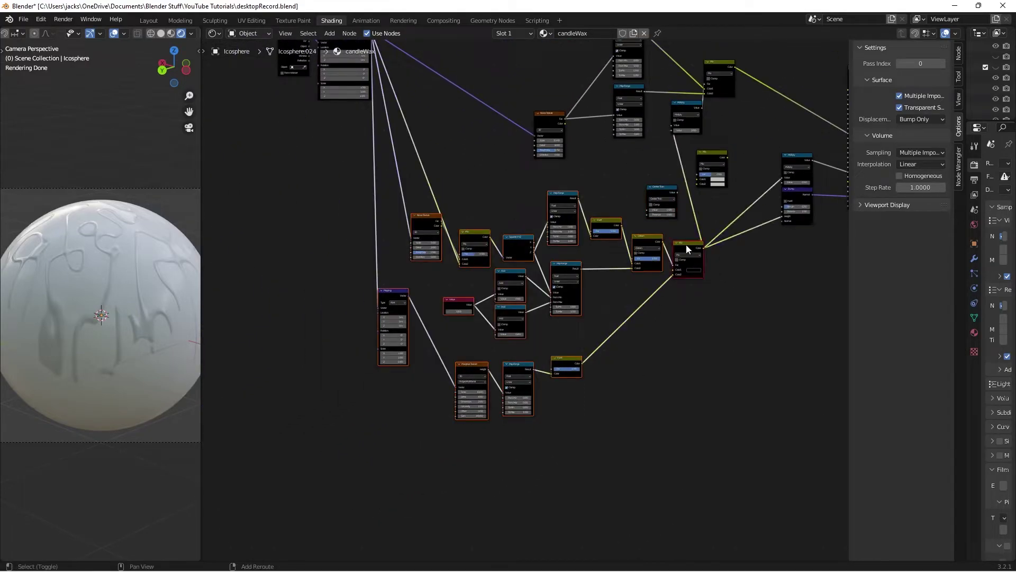
{"action": "left_click_drag", "start_coordinate": [684, 244], "coordinate": [565, 271]}
- Connect the drip mask Mix node's Color to the Greater Than node's Value and preview the result
{"action": "scroll", "coordinate": [591, 263], "scroll_direction": "up", "scroll_amount": 3}
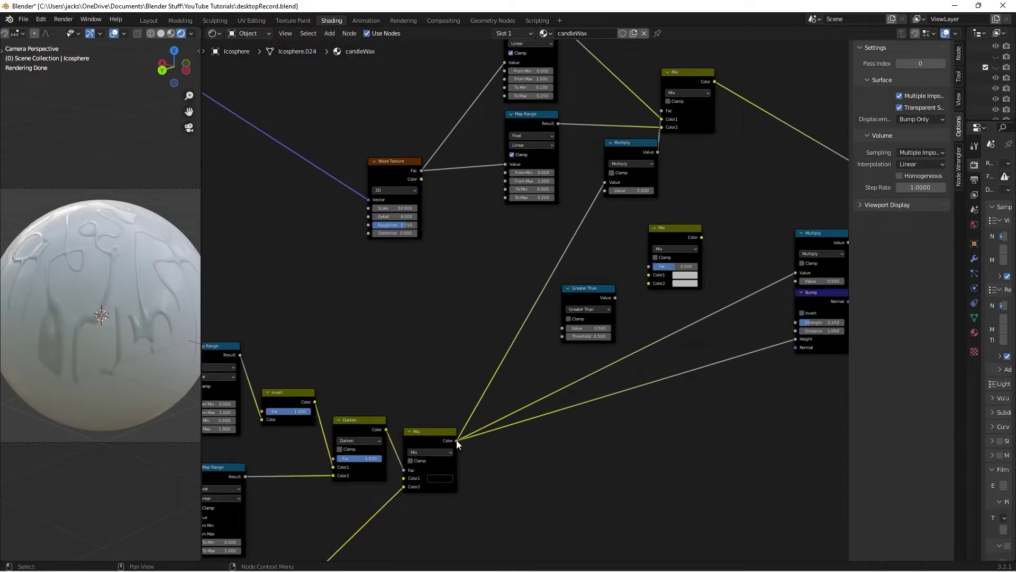
{"action": "left_click_drag", "start_coordinate": [457, 441], "coordinate": [565, 326]}
{"action": "left_click", "coordinate": [574, 295], "text": "ctrl+shift"}
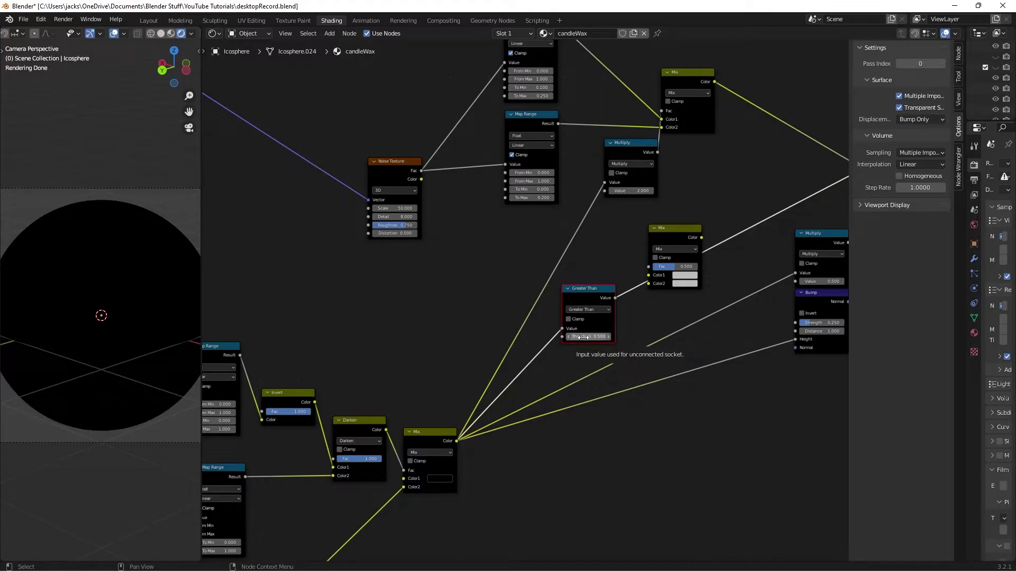
- Set the Greater Than node's Threshold to 0.05 and save the file
{"action": "left_click", "coordinate": [567, 336]}
{"action": "left_click", "coordinate": [568, 336]}
{"action": "left_click", "coordinate": [568, 336]}
{"action": "left_click", "coordinate": [567, 336]}
{"action": "left_click", "coordinate": [608, 336]}
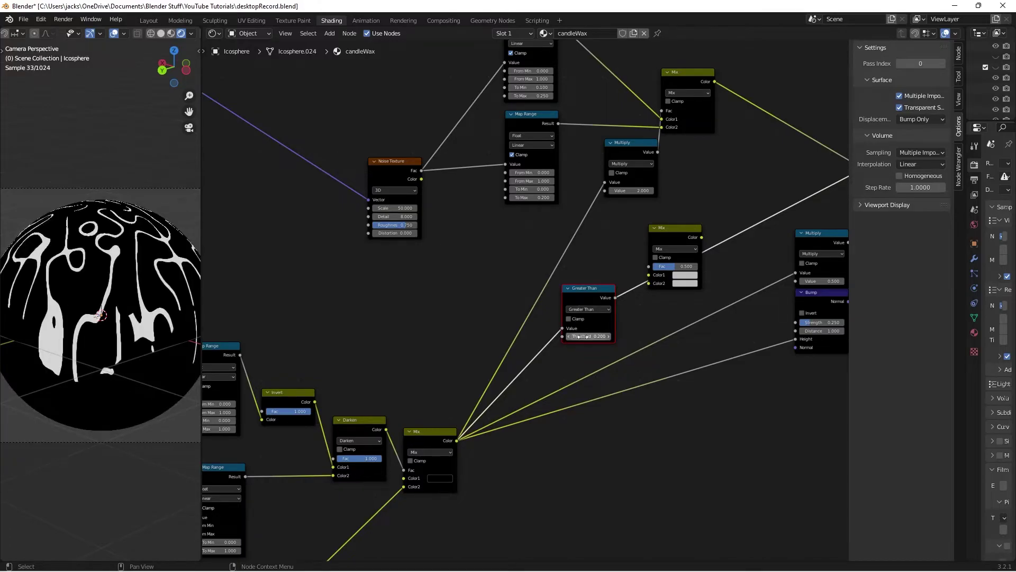
{"action": "left_click_drag", "start_coordinate": [582, 337], "coordinate": [567, 336]}
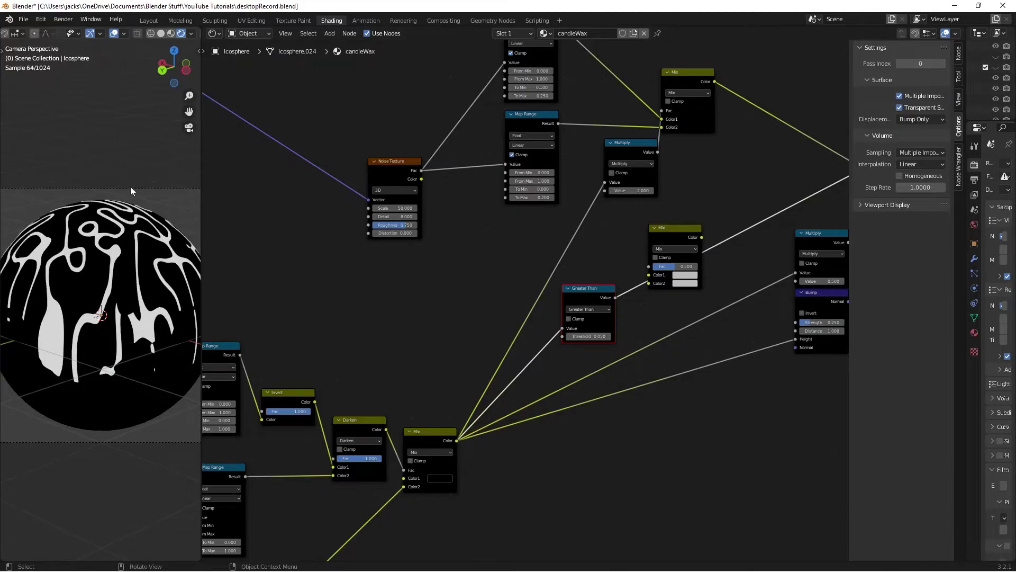
{"action": "key", "text": "ctrl+s"}
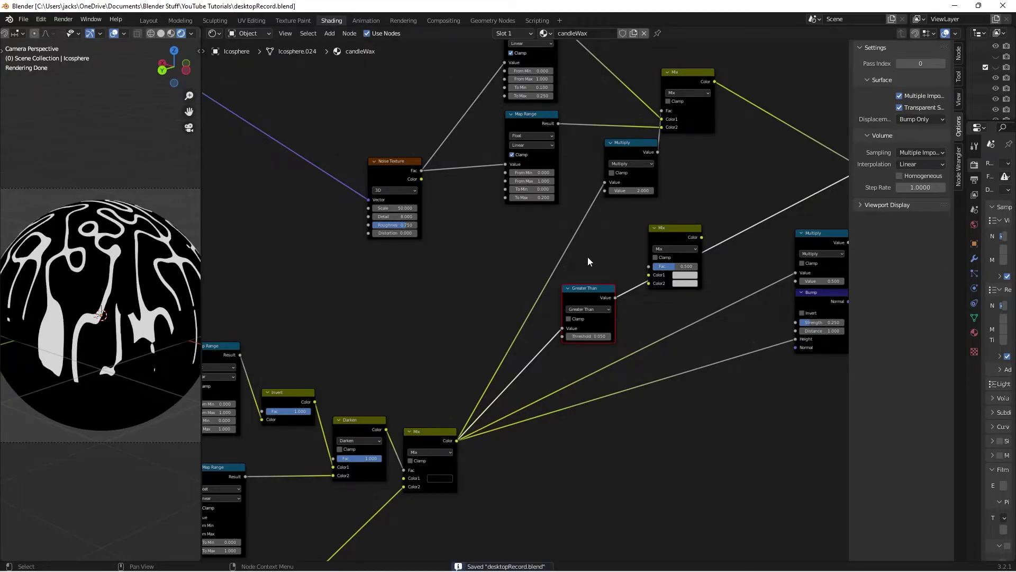
- Connect Greater Than's Value to the new Mix node's Fac, previewing the Mix, and set its Color2 to black
{"action": "middle_click_drag", "start_coordinate": [591, 262], "coordinate": [405, 351]}
{"action": "left_click_drag", "start_coordinate": [388, 364], "coordinate": [386, 372]}
{"action": "left_click", "coordinate": [468, 306], "text": "ctrl+shift"}
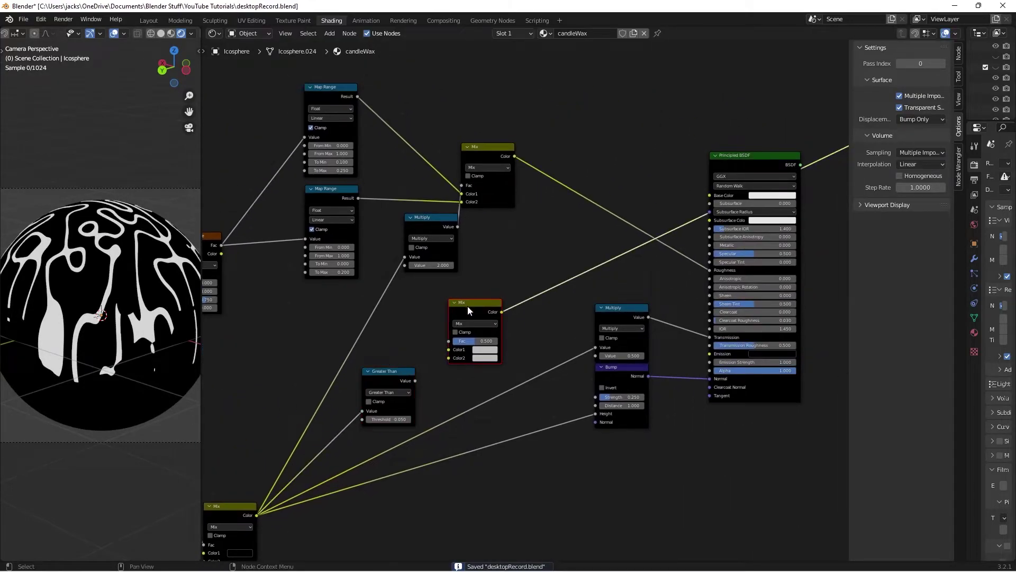
{"action": "left_click_drag", "start_coordinate": [416, 382], "coordinate": [448, 344]}
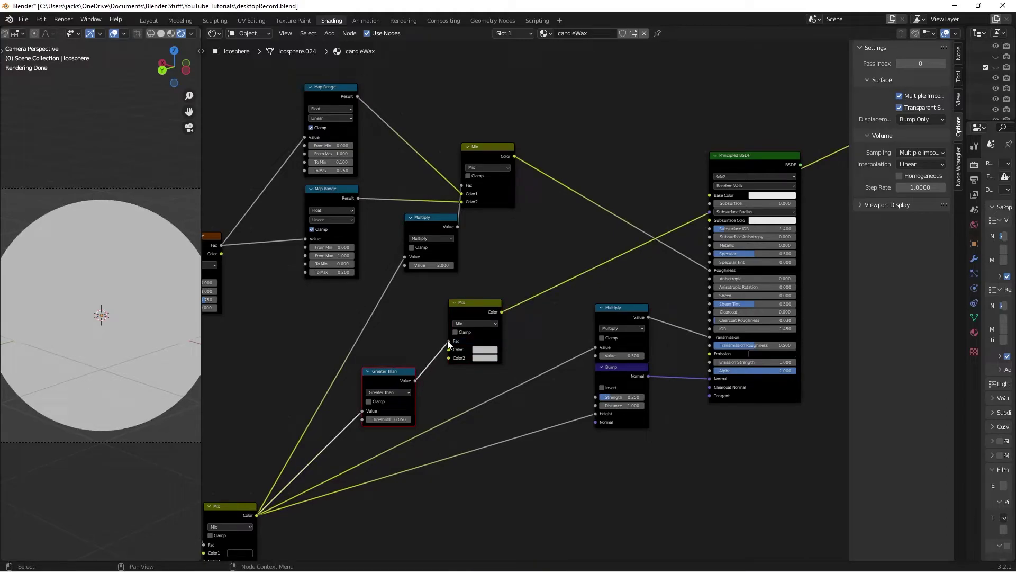
{"action": "left_click", "coordinate": [479, 358]}
{"action": "left_click_drag", "start_coordinate": [538, 281], "coordinate": [538, 306]}
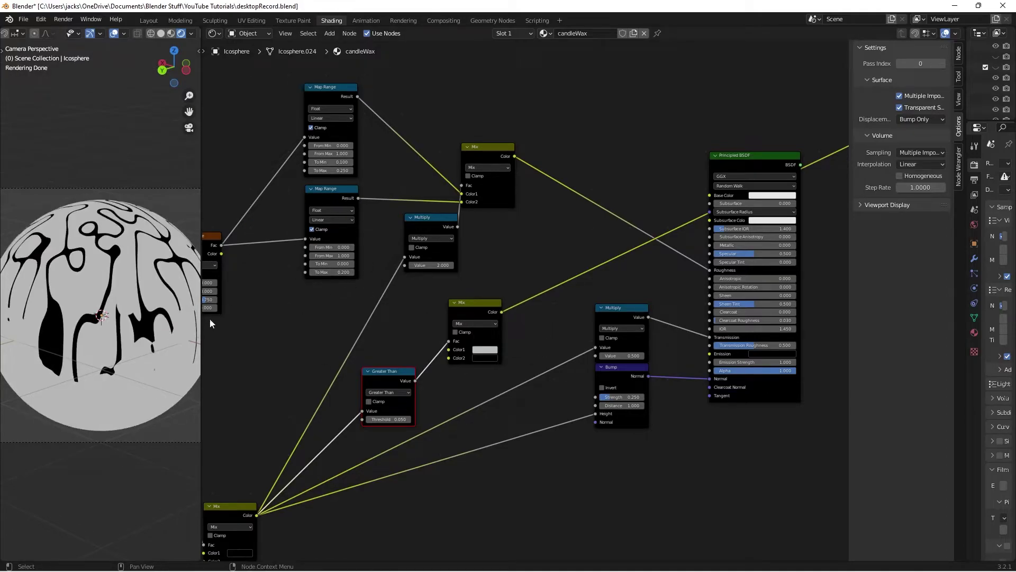
- Connect the roughness Noise Texture's Fac to the new Mix node's Color1, save the file and nudge the Mix node left
{"action": "middle_click_drag", "start_coordinate": [222, 254], "coordinate": [354, 246]}
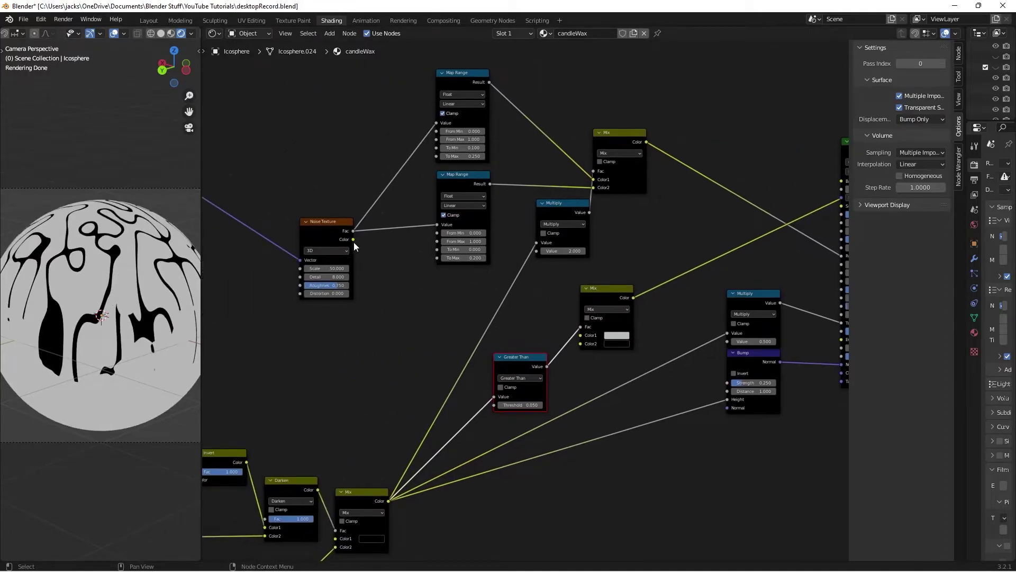
{"action": "left_click_drag", "start_coordinate": [352, 233], "coordinate": [580, 335]}
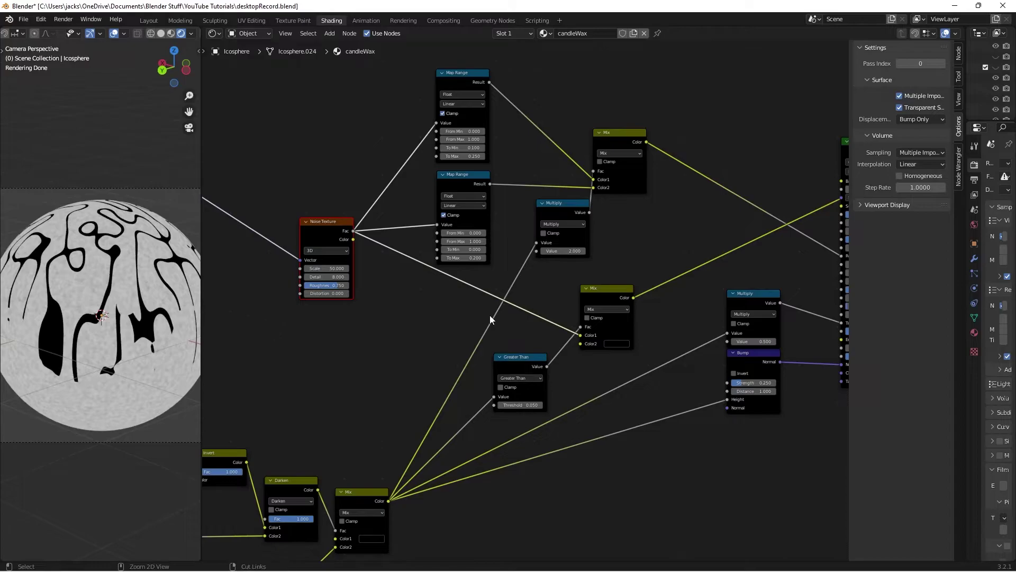
{"action": "key", "text": "ctrl+s"}
{"action": "middle_click_drag", "start_coordinate": [492, 318], "coordinate": [407, 315]}
{"action": "left_click_drag", "start_coordinate": [515, 291], "coordinate": [497, 293]}
- Add a Bump node, feeding the new Mix node's Color into its Height and its Normal into the existing Bump's Normal
{"action": "key", "text": "shift+a"}
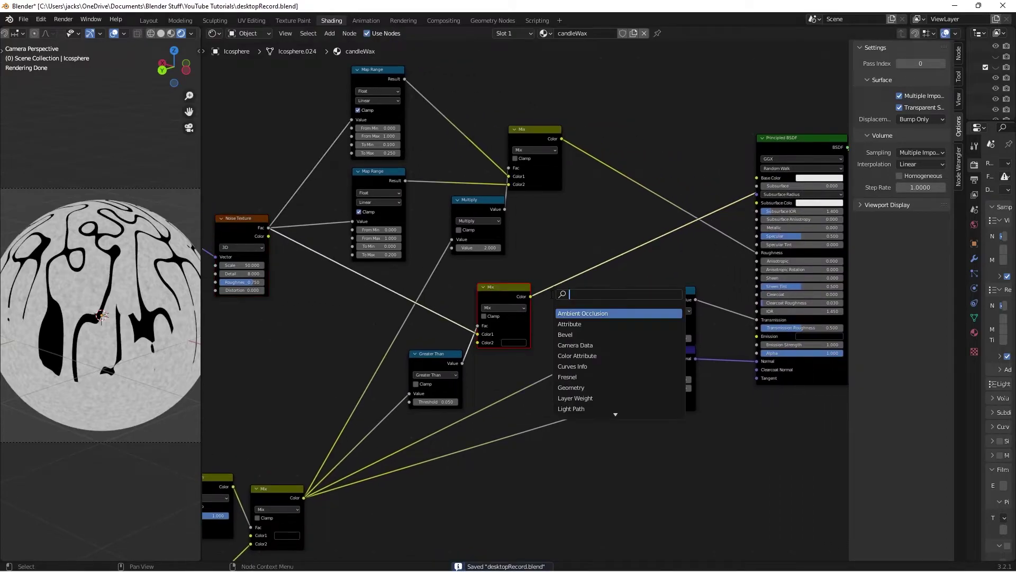
{"action": "type", "text": "BUMP"}
{"action": "key", "text": "Return"}
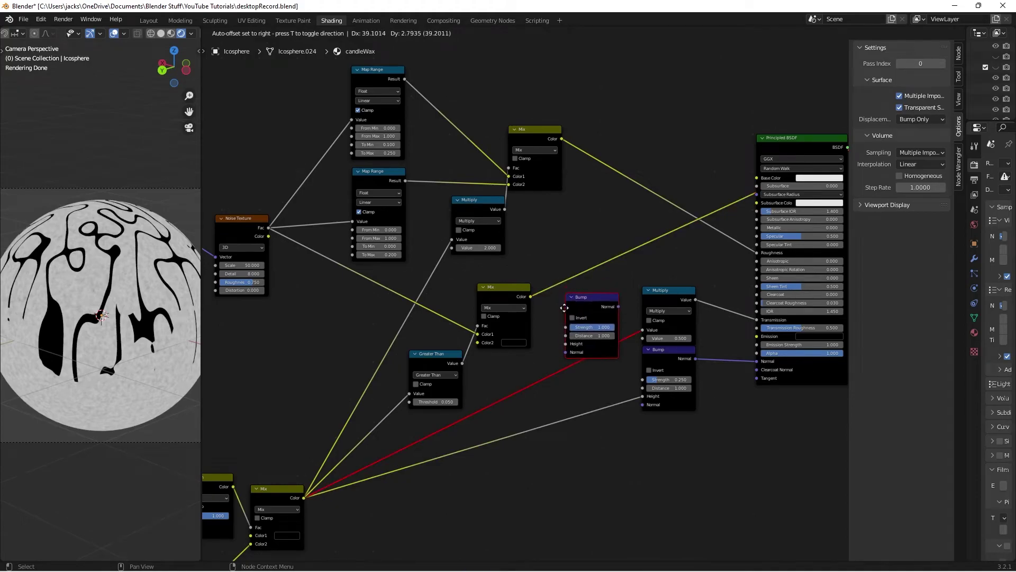
{"action": "left_click", "coordinate": [571, 455]}
{"action": "left_click_drag", "start_coordinate": [531, 297], "coordinate": [571, 495]}
{"action": "left_click_drag", "start_coordinate": [585, 446], "coordinate": [644, 404]}
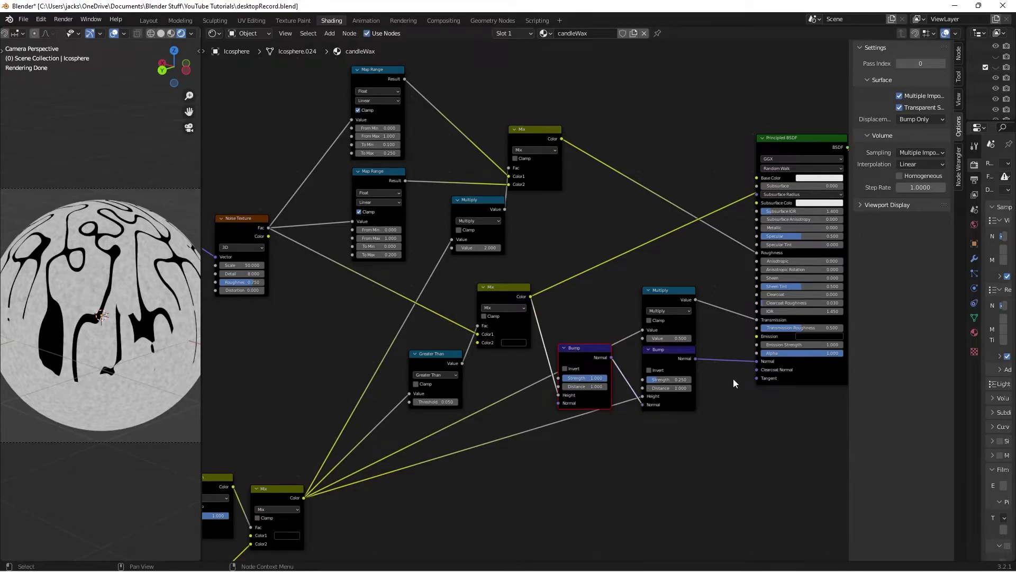
- Set the new Bump node's Strength to 0.1 and preview its Normal output
{"action": "middle_click_drag", "start_coordinate": [733, 382], "coordinate": [677, 377]}
{"action": "double_click", "coordinate": [527, 374]}
{"action": "type", "text": "0.1"}
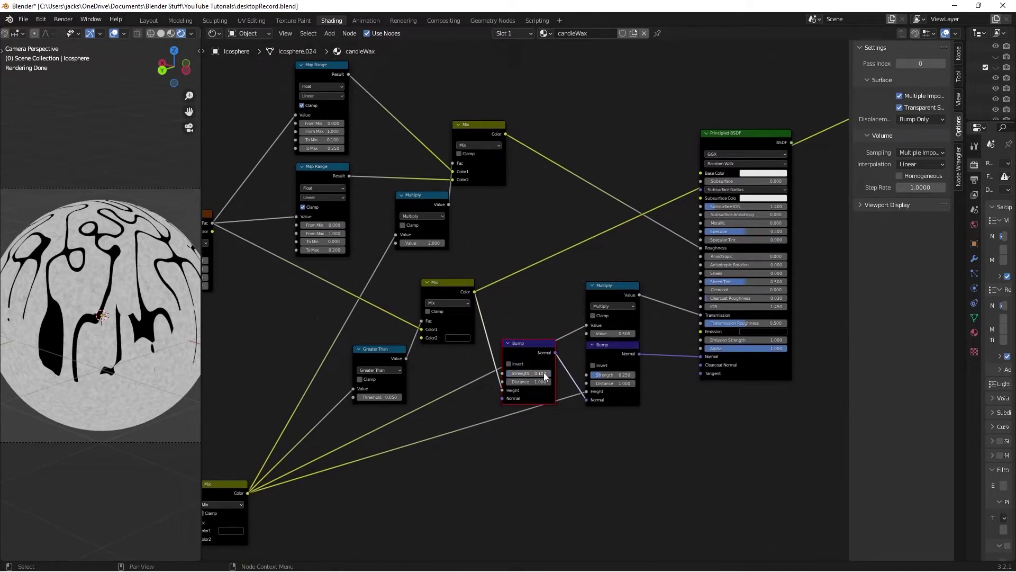
{"action": "key", "text": "Return"}
{"action": "left_click", "coordinate": [533, 352], "text": "ctrl+shift"}
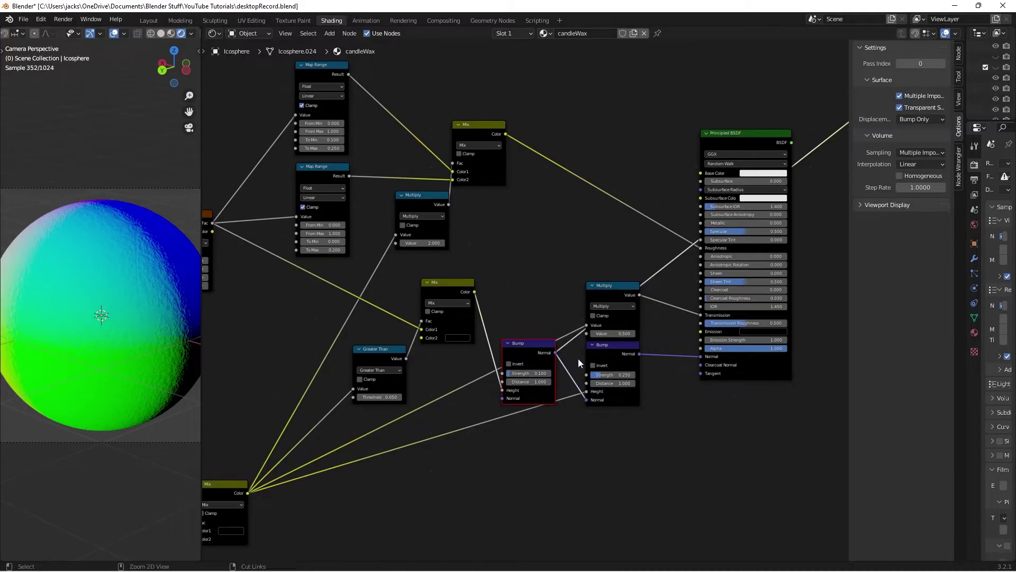
- Preview the combined Bump and the full Principled BSDF, save the file and nudge the new Bump node left
{"action": "left_click", "coordinate": [598, 351], "text": "ctrl+shift"}
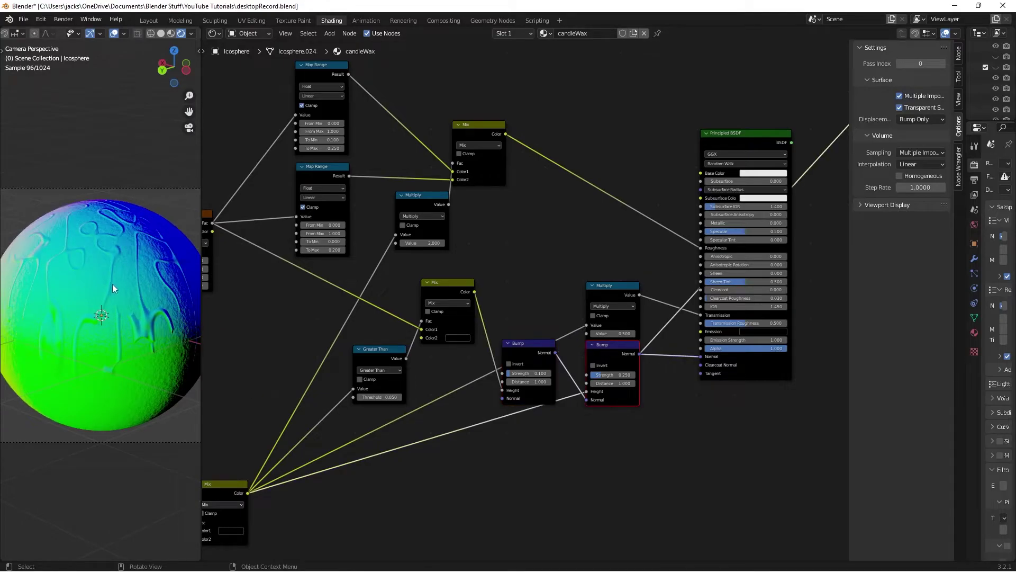
{"action": "left_click", "coordinate": [755, 378], "text": "ctrl+shift"}
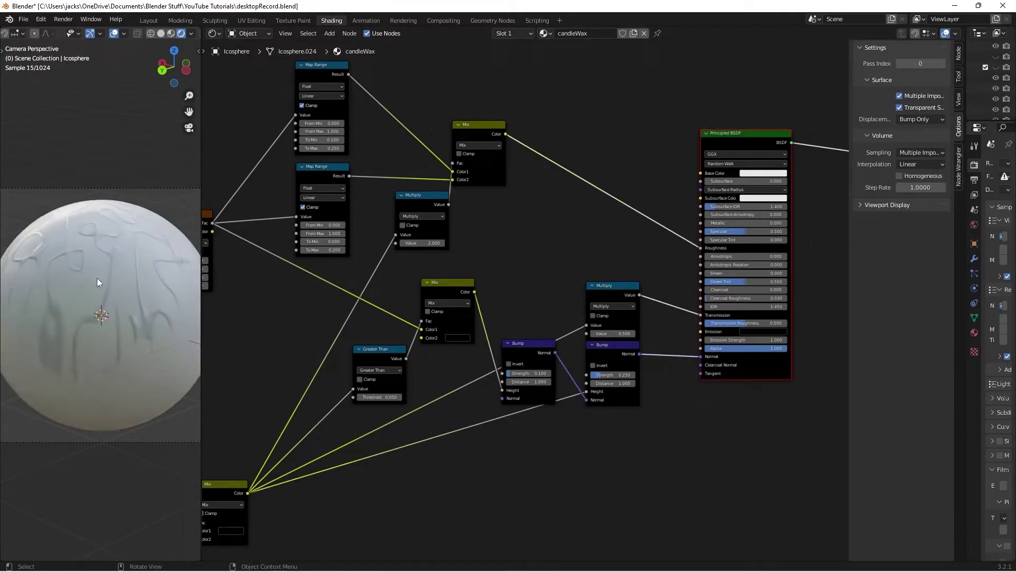
{"action": "key", "text": "ctrl+s"}
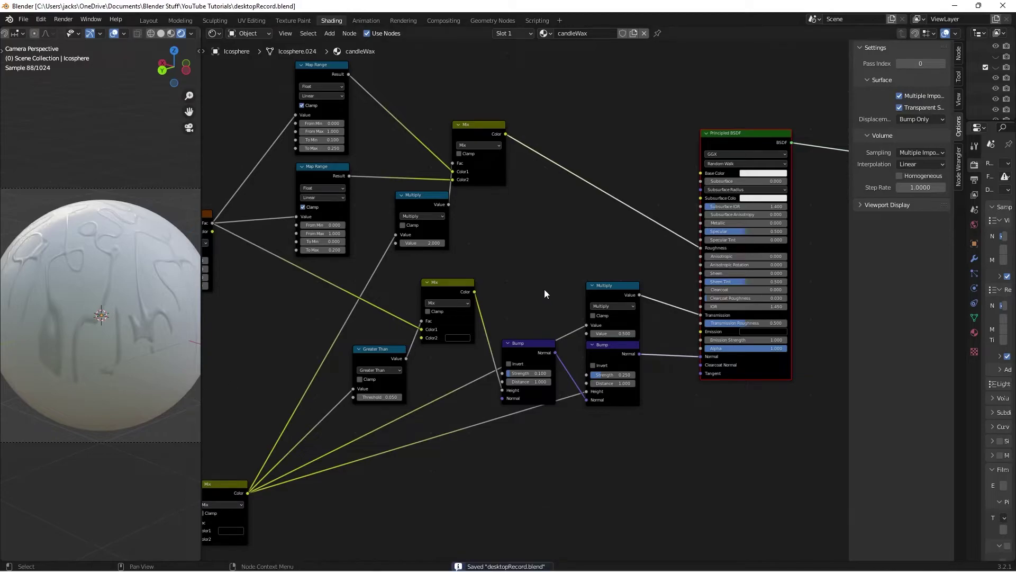
{"action": "left_click_drag", "start_coordinate": [523, 352], "coordinate": [515, 353]}
{"action": "left_click", "coordinate": [519, 321]}
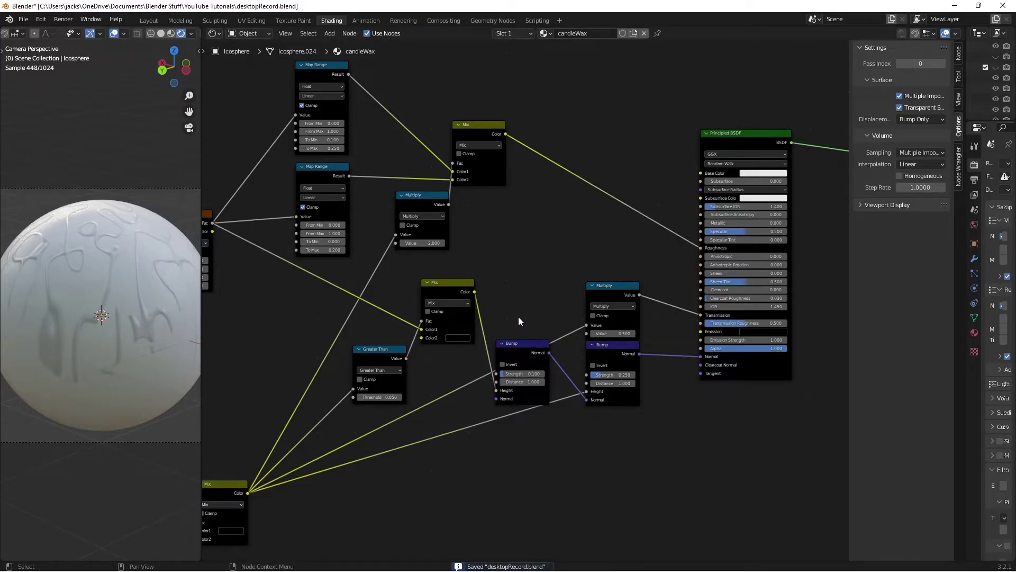
- Add a Noise Texture above the roughness nodes and connect the Mapping node's Vector output to its Vector input
{"action": "scroll", "coordinate": [519, 316], "scroll_direction": "down", "scroll_amount": 2}
{"action": "middle_click_drag", "start_coordinate": [284, 180], "coordinate": [511, 285]}
{"action": "scroll", "coordinate": [461, 295], "scroll_direction": "down", "scroll_amount": 3}
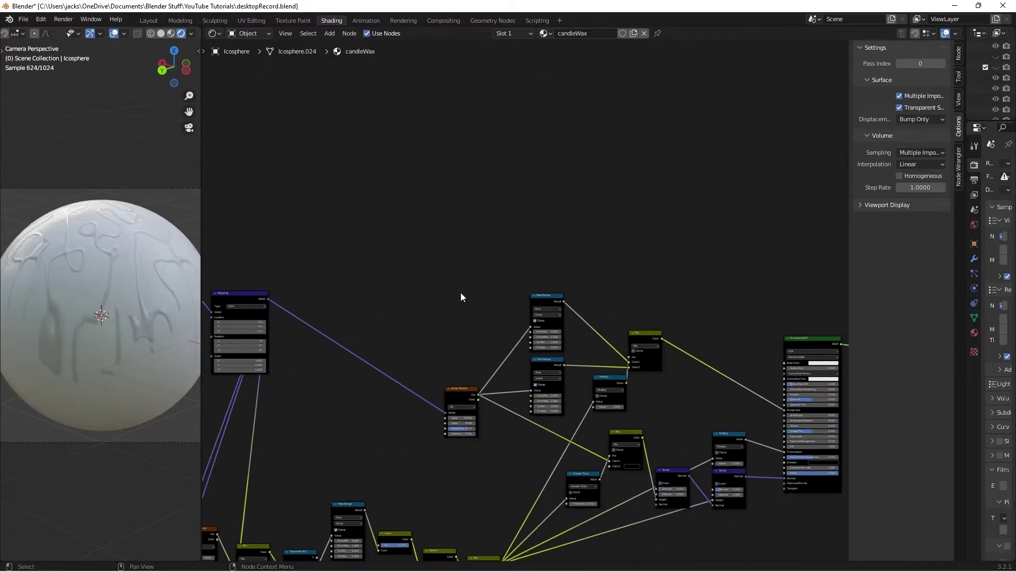
{"action": "scroll", "coordinate": [451, 325], "scroll_direction": "up", "scroll_amount": 2}
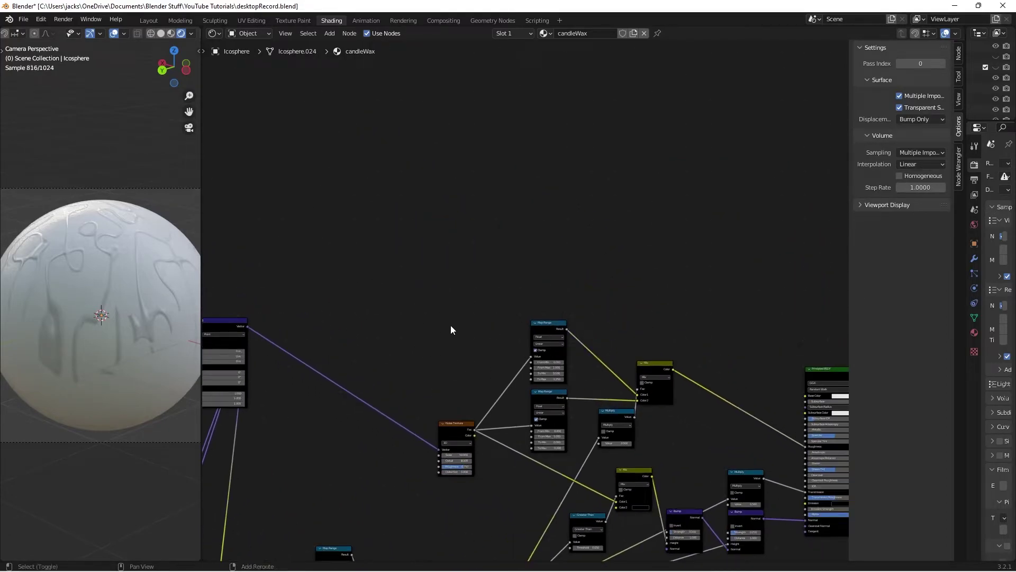
{"action": "key", "text": "shift+a"}
{"action": "type", "text": "s"}
{"action": "type", "text": "noise"}
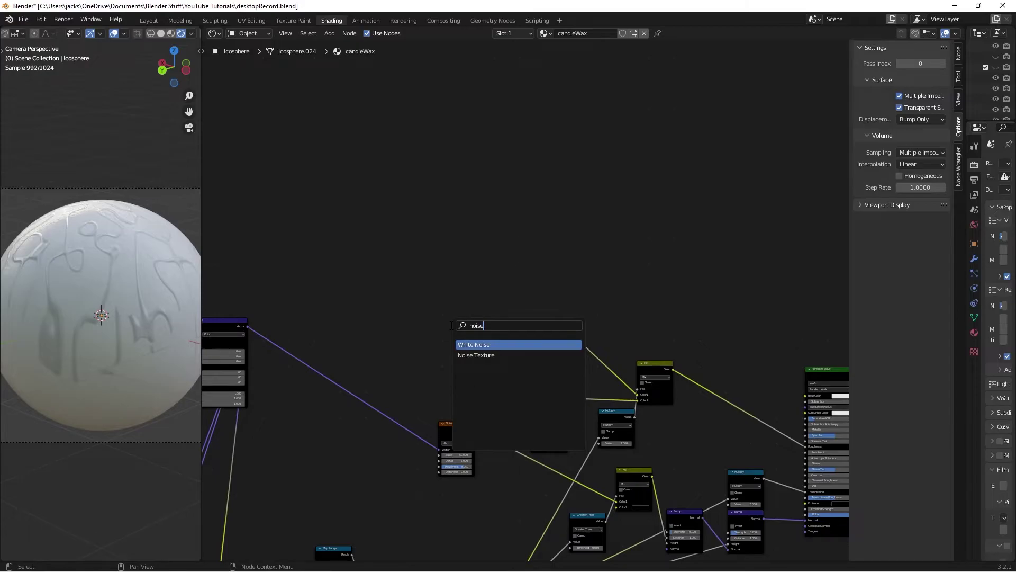
{"action": "key", "text": "Down"}
{"action": "key", "text": "Return"}
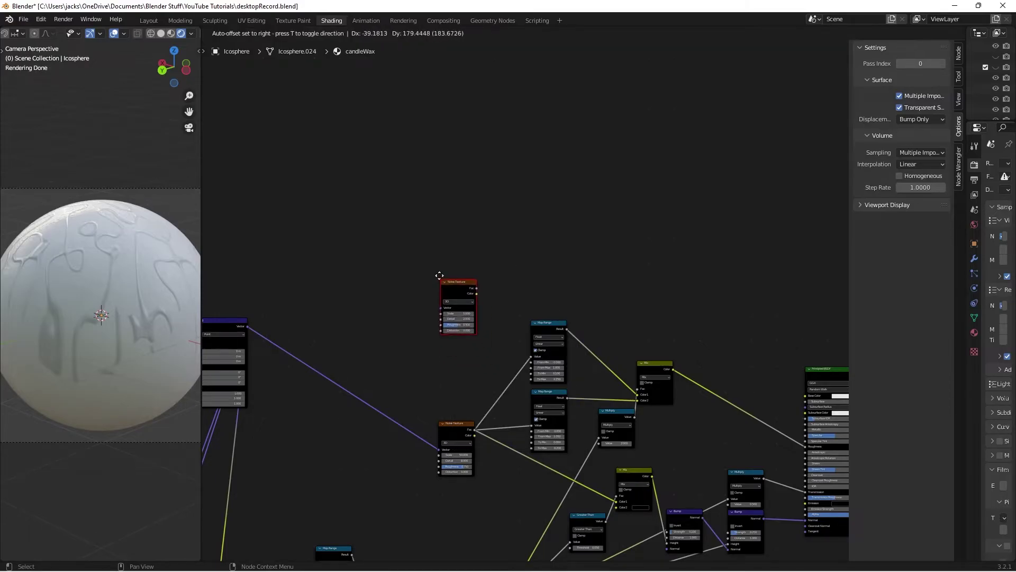
{"action": "left_click_drag", "start_coordinate": [246, 326], "coordinate": [485, 253]}
- Preview the new upper Noise Texture and set its Scale to 20 and Detail to 10
{"action": "scroll", "coordinate": [539, 278], "scroll_direction": "up", "scroll_amount": 3}
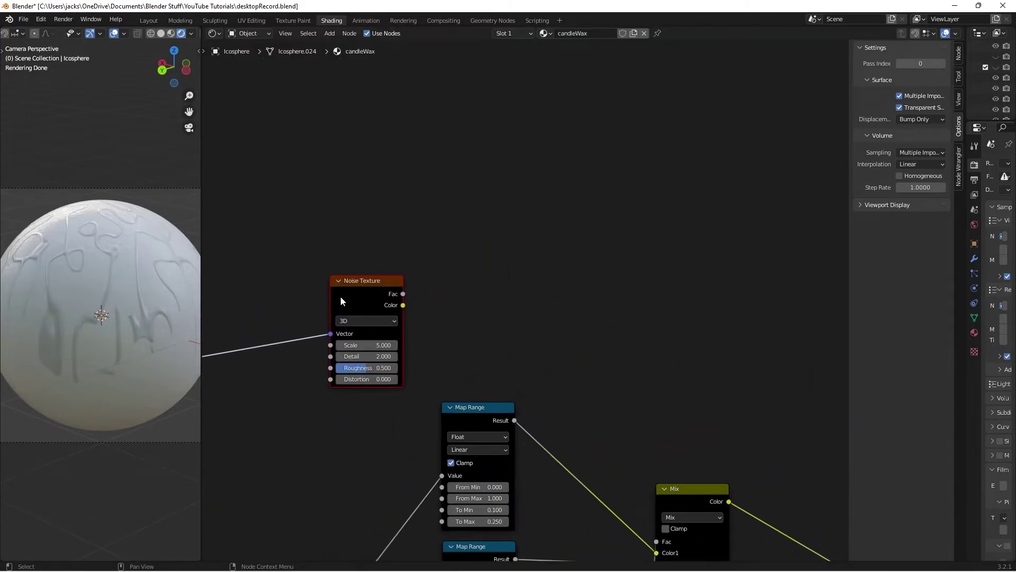
{"action": "left_click", "coordinate": [356, 290], "text": "ctrl+shift"}
{"action": "left_click", "coordinate": [373, 344]}
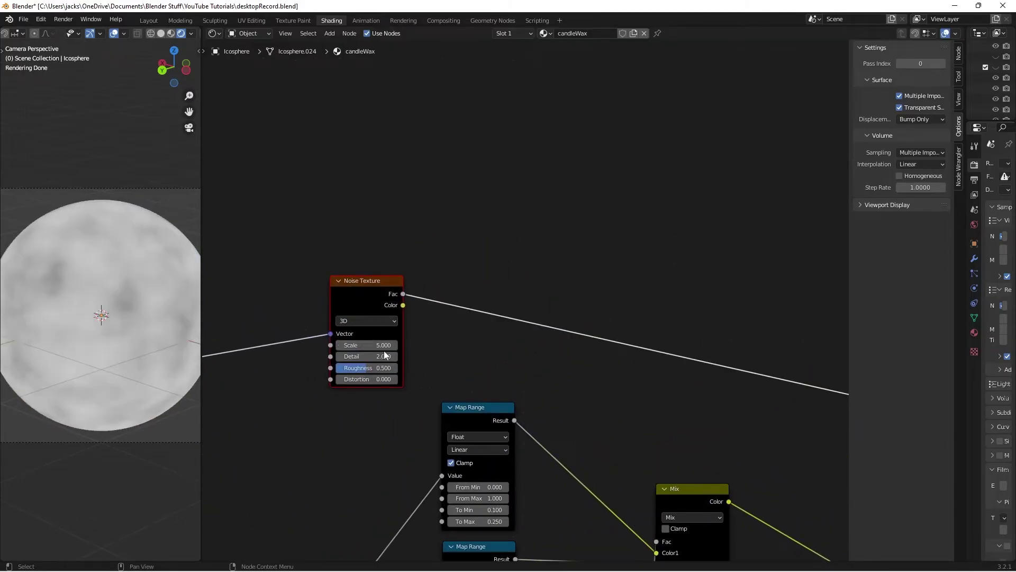
{"action": "type", "text": "20"}
{"action": "key", "text": "Return"}
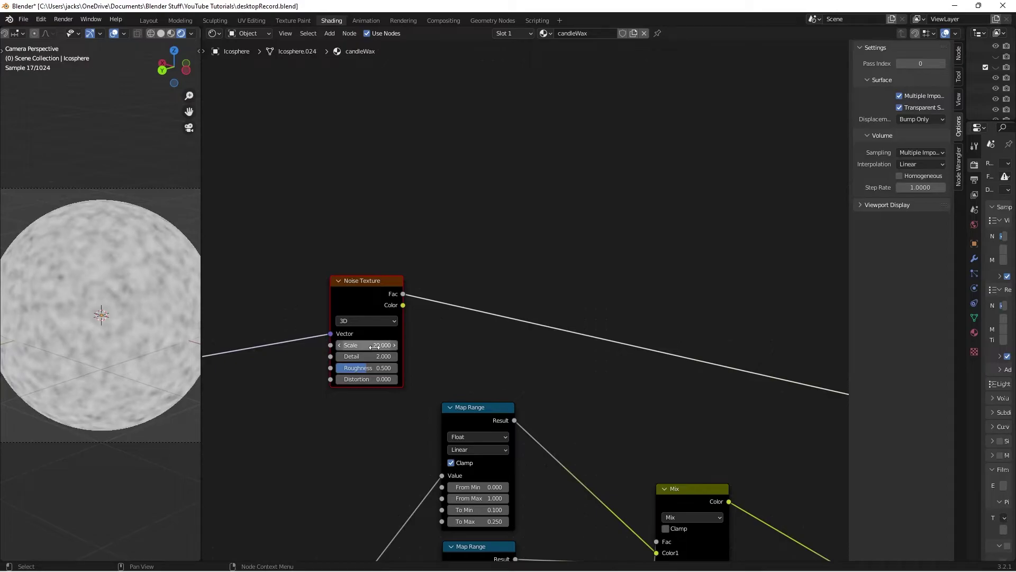
{"action": "left_click", "coordinate": [366, 356]}
{"action": "type", "text": "10"}
{"action": "key", "text": "Return"}
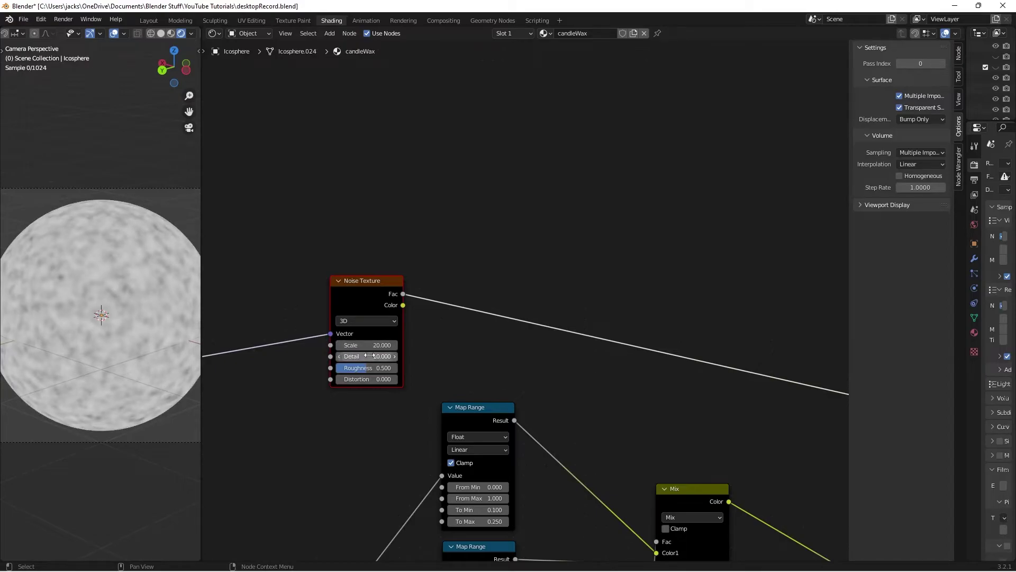
- Add a MixRGB node after the upper Noise Texture and connect the noise's Fac output to its Fac input
{"action": "key", "text": "shift+a"}
{"action": "left_click", "coordinate": [584, 339]}
{"action": "type", "text": "mix"}
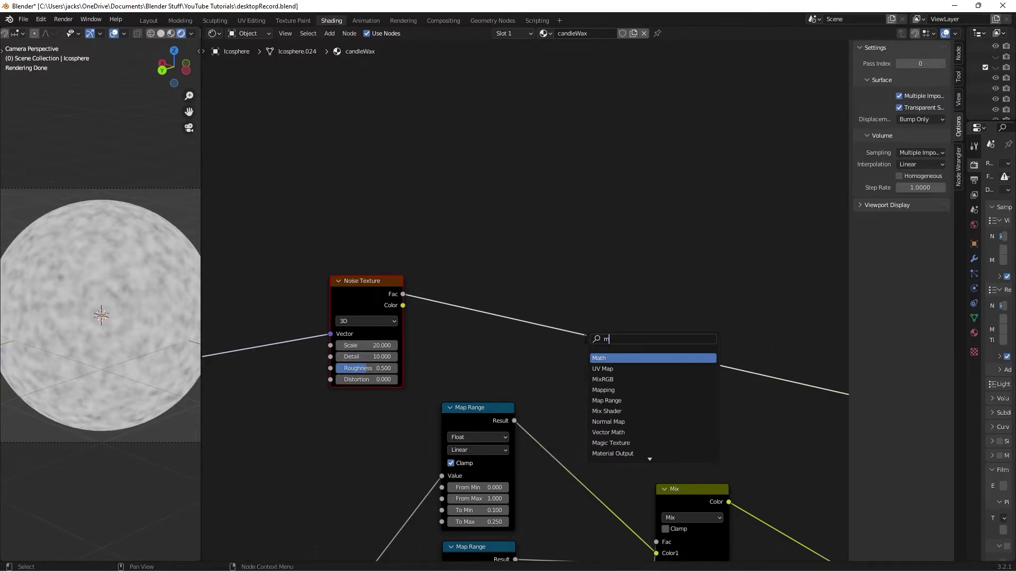
{"action": "key", "text": "Return"}
{"action": "left_click", "coordinate": [572, 329]}
{"action": "left_click_drag", "start_coordinate": [588, 339], "coordinate": [609, 324]}
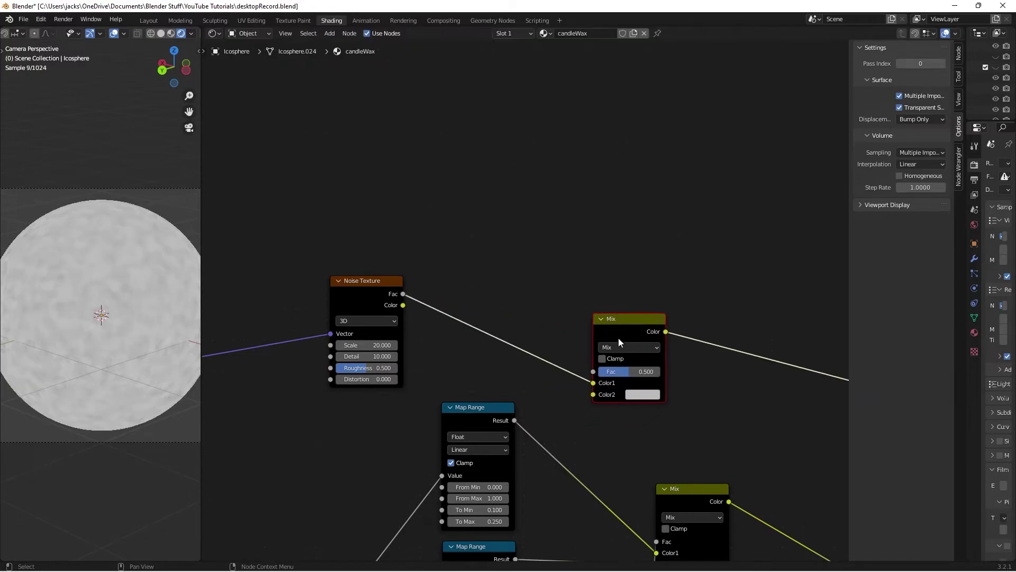
{"action": "mouse_move", "coordinate": [593, 382]}
{"action": "left_mouse_down"}
{"action": "mouse_move", "coordinate": [581, 361]}
{"action": "mouse_move", "coordinate": [435, 266]}
{"action": "mouse_move", "coordinate": [593, 371]}
{"action": "left_mouse_up"}
{"action": "left_click_drag", "start_coordinate": [625, 320], "coordinate": [645, 318]}
{"action": "middle_click_drag", "start_coordinate": [644, 375], "coordinate": [532, 334]}
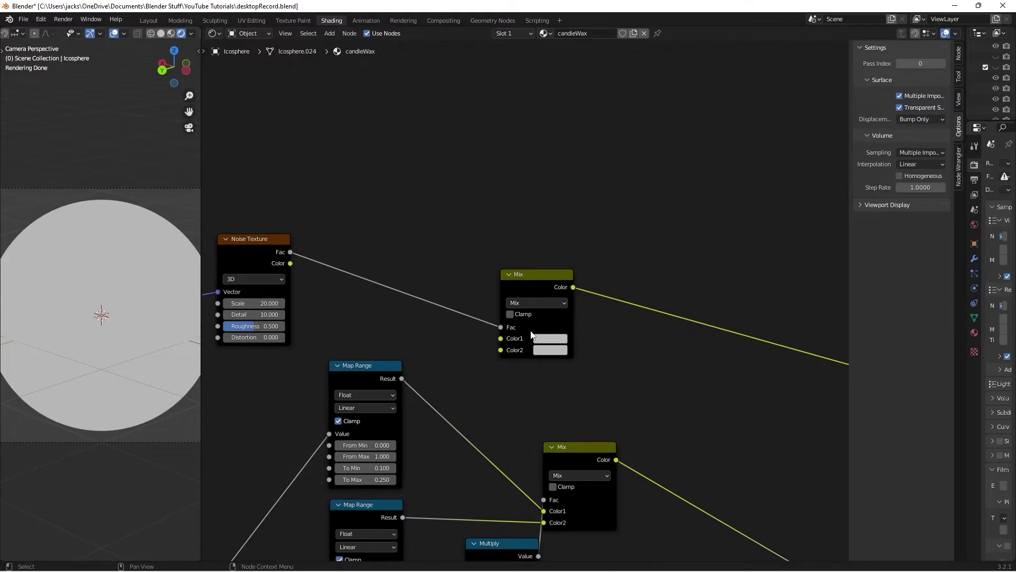
- Set the new Mix node's Color1 to hex F3E3C2
{"action": "scroll", "coordinate": [532, 335], "scroll_direction": "up", "scroll_amount": 2}
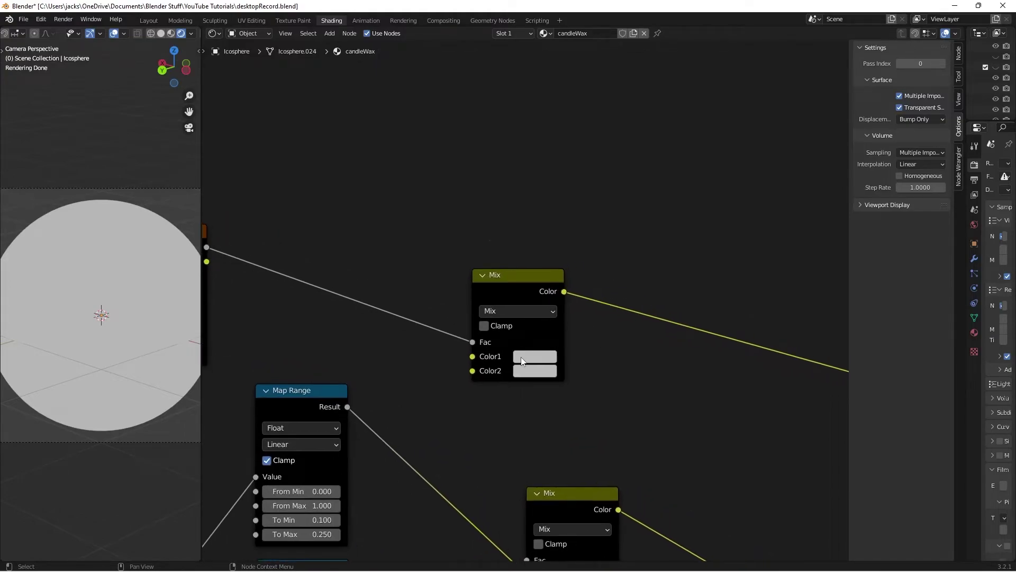
{"action": "left_click", "coordinate": [522, 359]}
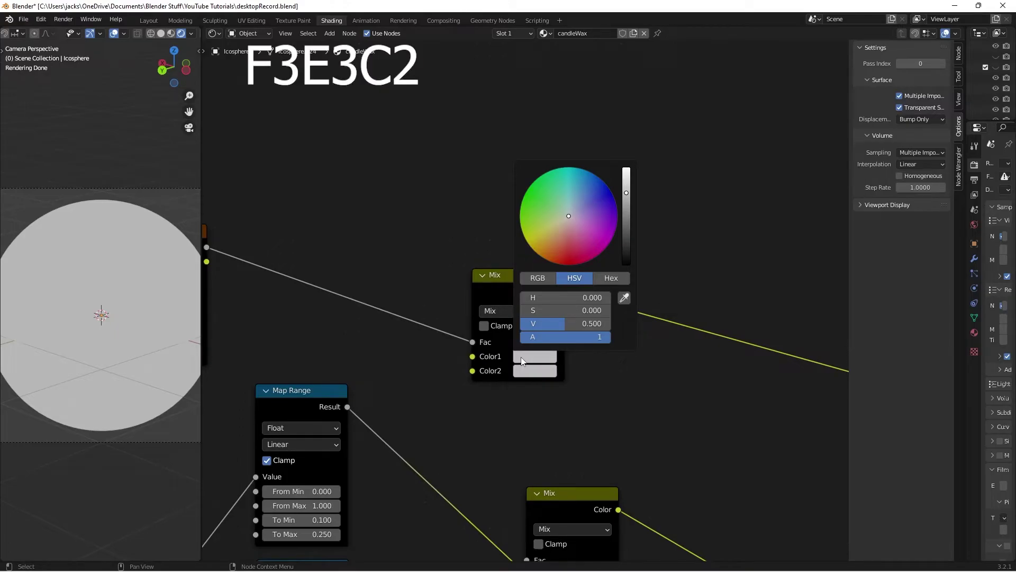
{"action": "left_click", "coordinate": [606, 277]}
{"action": "left_click", "coordinate": [565, 298]}
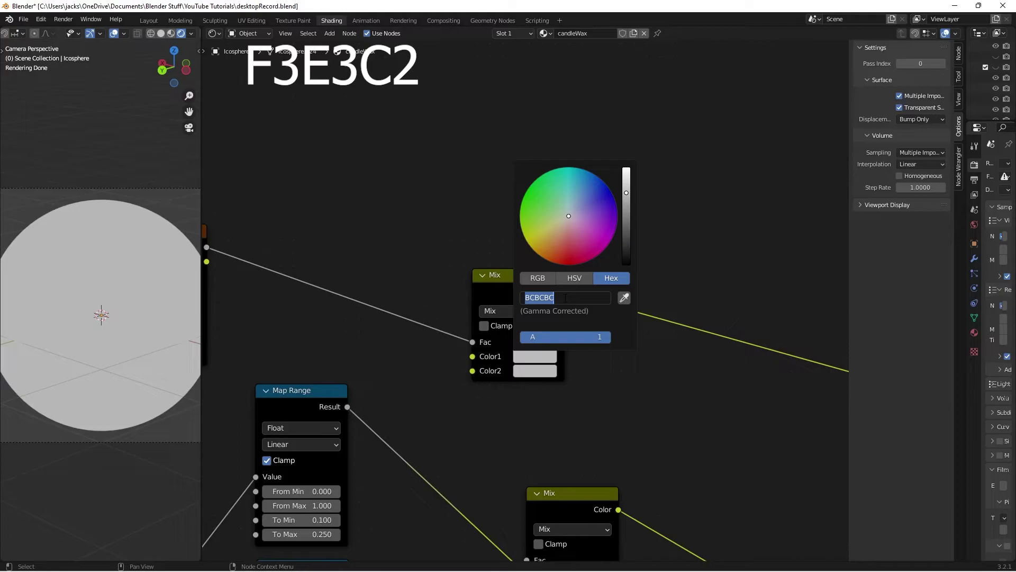
{"action": "type", "text": "F3E"}
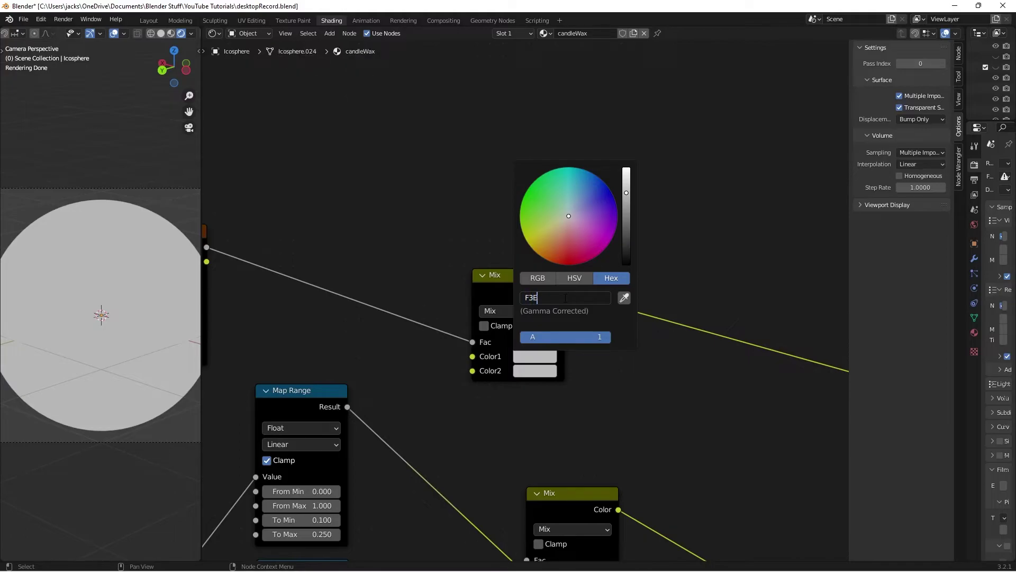
{"action": "type", "text": "3C2"}
{"action": "key", "text": "Return"}
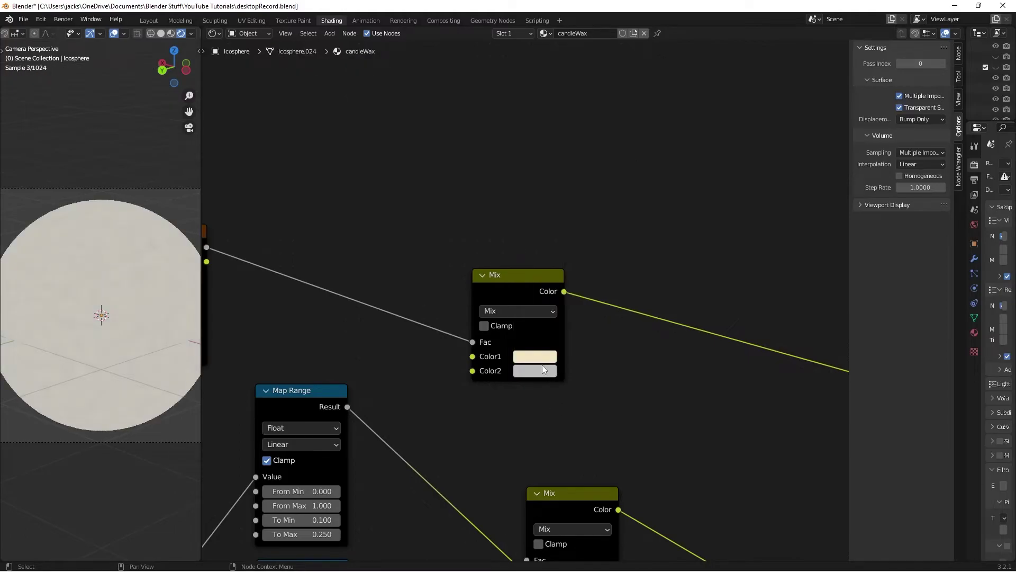
- Set the new Mix node's Color2 to hex F8DA82
{"action": "left_click", "coordinate": [543, 371]}
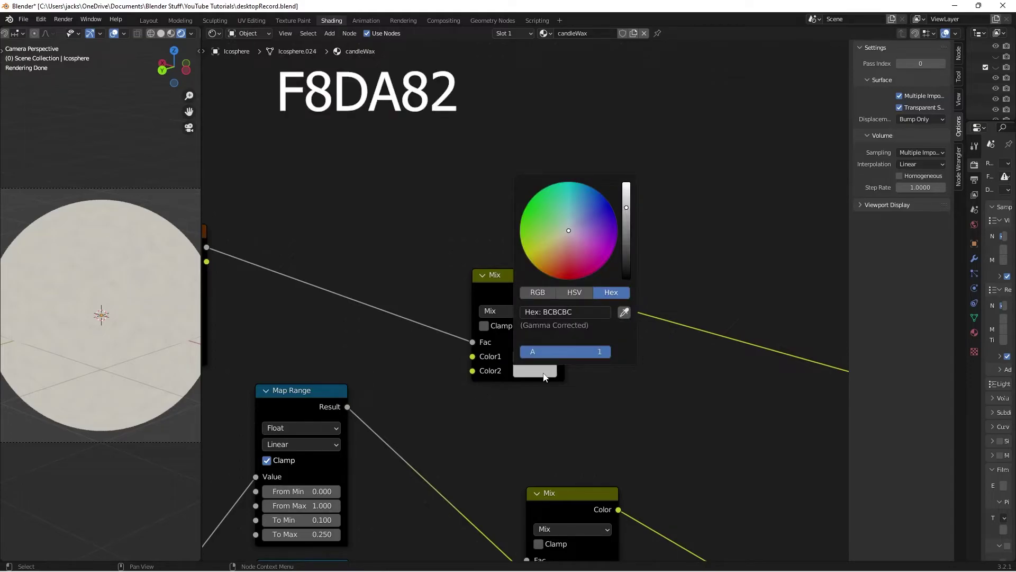
{"action": "left_click", "coordinate": [555, 313]}
{"action": "type", "text": "F8D"}
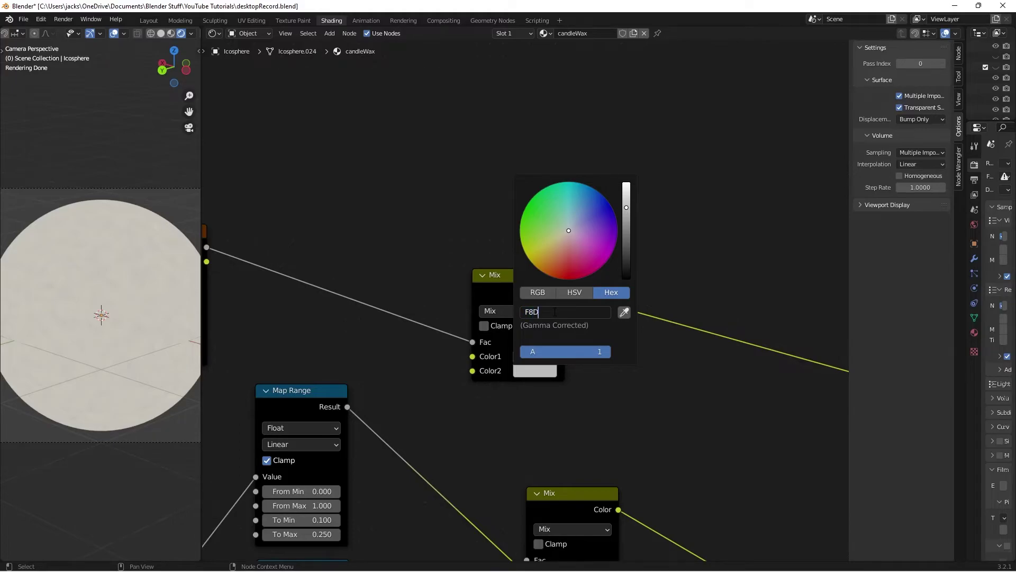
{"action": "type", "text": "A82"}
{"action": "key", "text": "Return"}
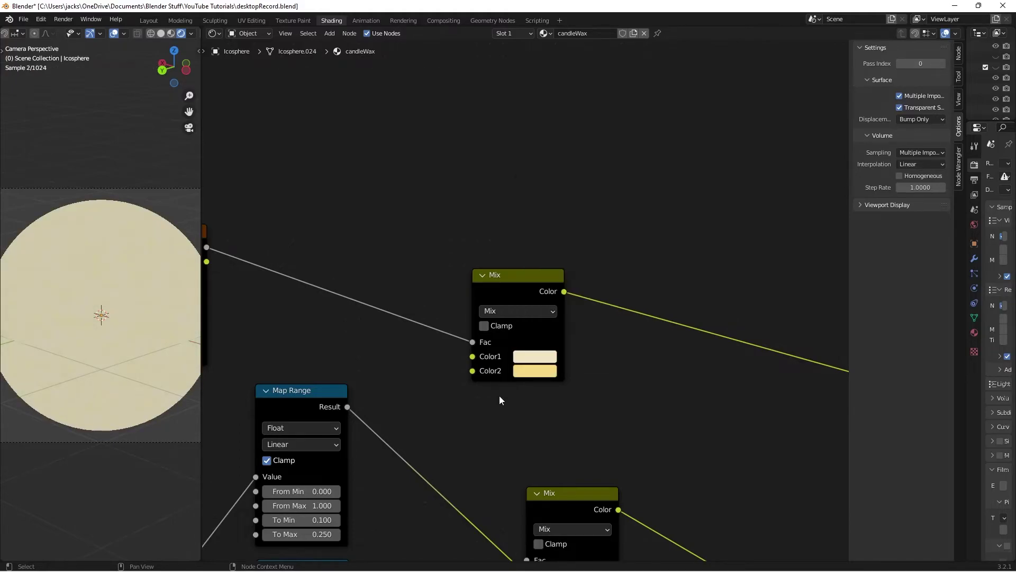
- Connect the color Mix node's Color to the Principled BSDF's Base Color, preview the full shader and save the file
{"action": "scroll", "coordinate": [609, 333], "scroll_direction": "down", "scroll_amount": 2}
{"action": "middle_click_drag", "start_coordinate": [607, 384], "coordinate": [516, 302]}
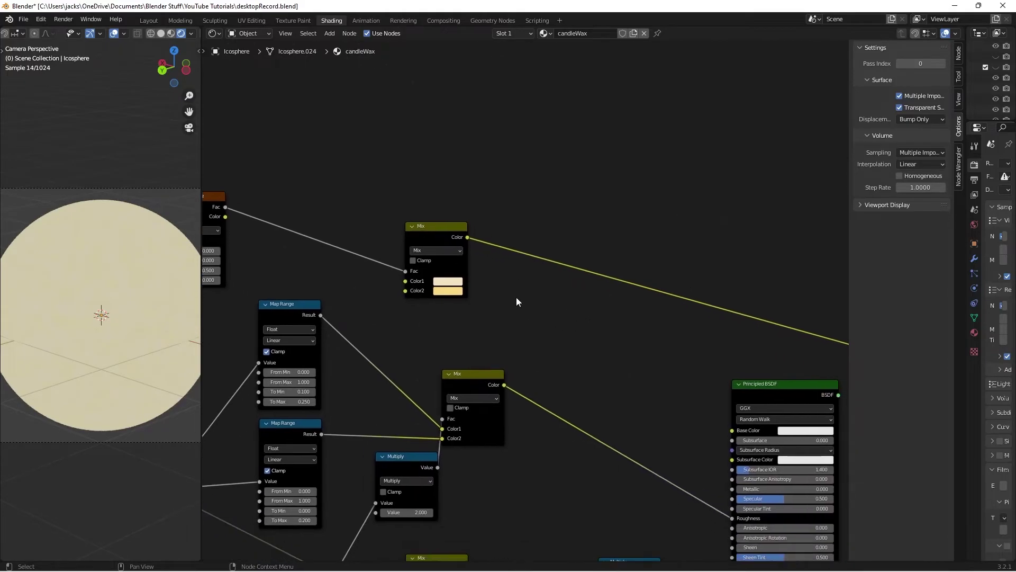
{"action": "left_click_drag", "start_coordinate": [462, 238], "coordinate": [733, 430]}
{"action": "middle_click_drag", "start_coordinate": [743, 408], "coordinate": [652, 301]}
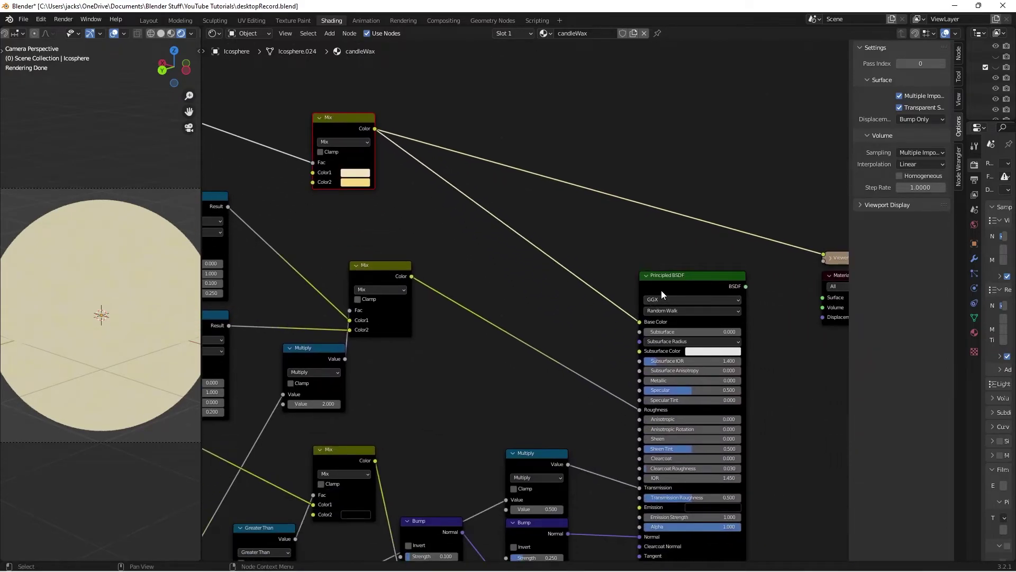
{"action": "left_click", "coordinate": [661, 290], "text": "ctrl+shift"}
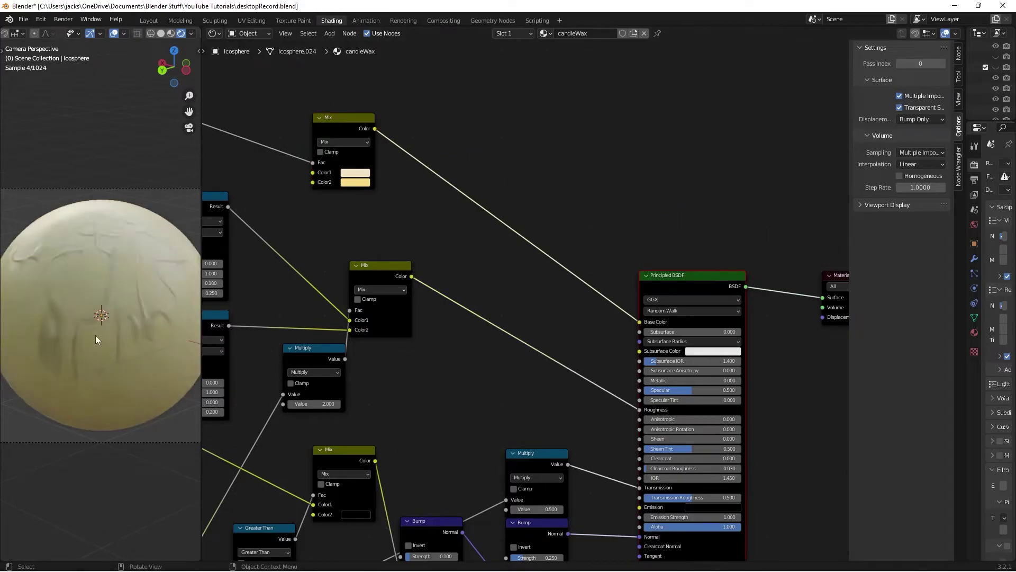
{"action": "left_click", "coordinate": [120, 340]}
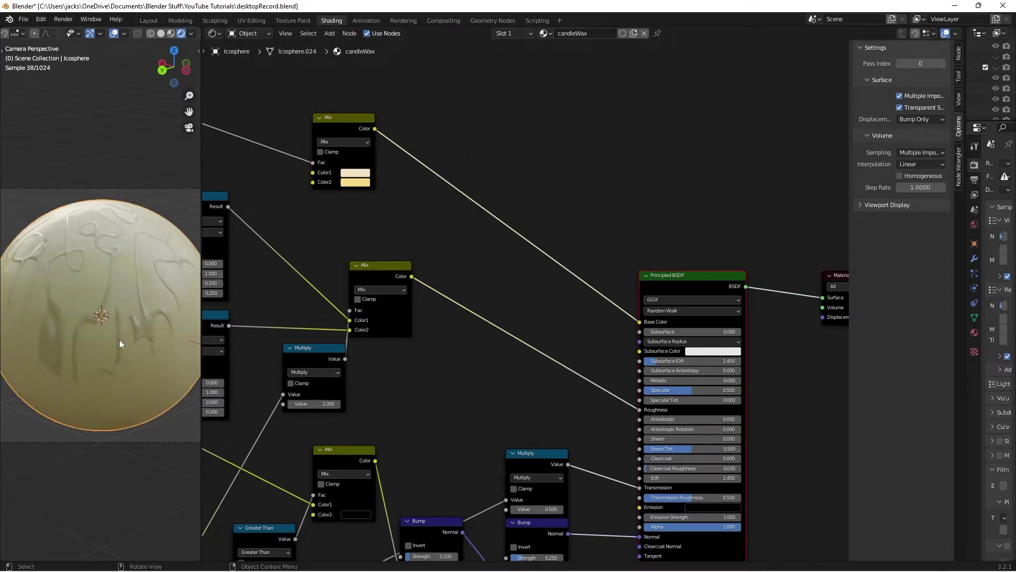
{"action": "left_click", "coordinate": [164, 431]}
{"action": "key", "text": "ctrl+s"}
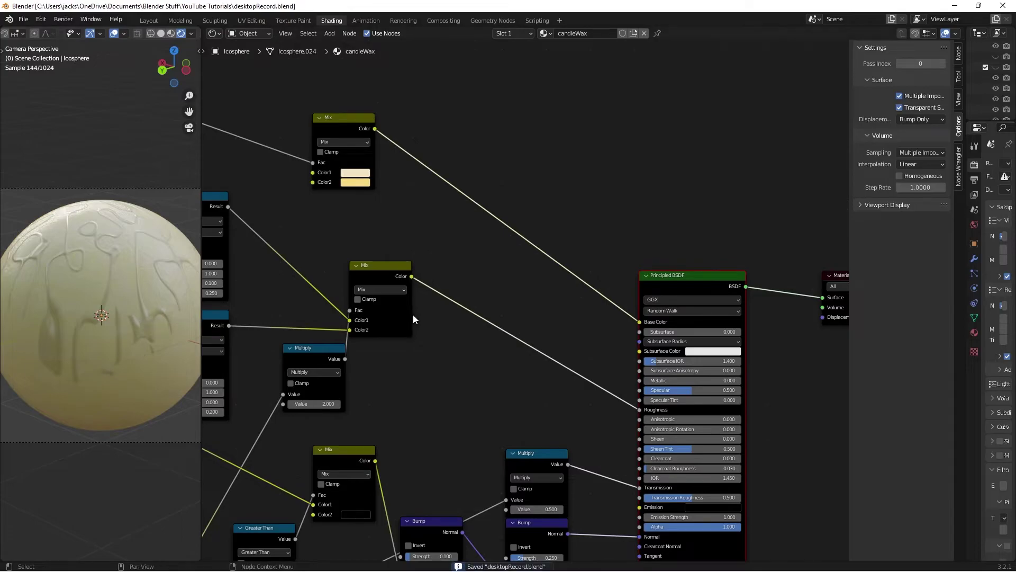
- Insert a Hue Saturation Value node between the color Mix node and the Principled BSDF's Base Color
{"action": "scroll", "coordinate": [476, 414], "scroll_direction": "down", "scroll_amount": 2}
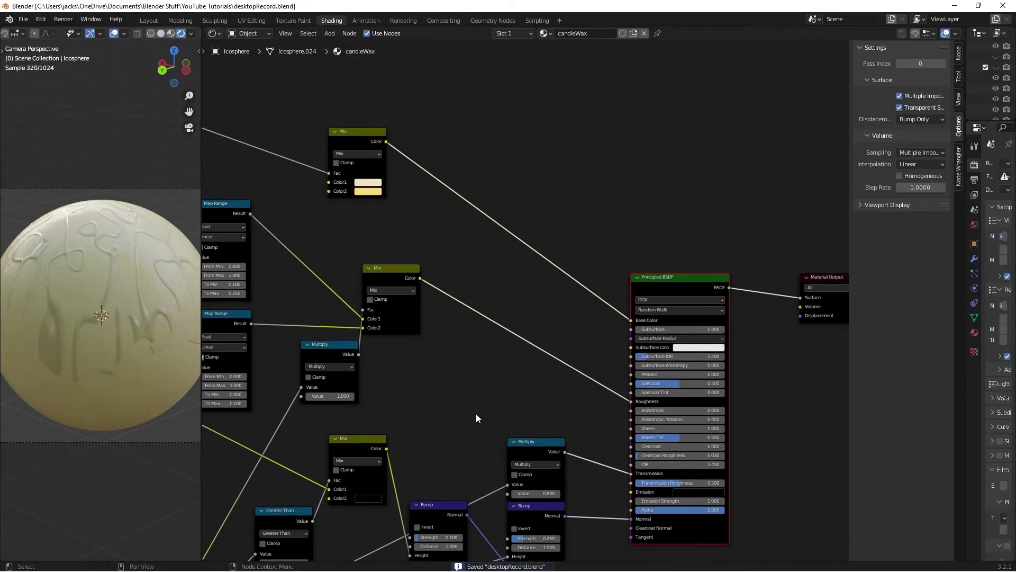
{"action": "key", "text": "shift+a"}
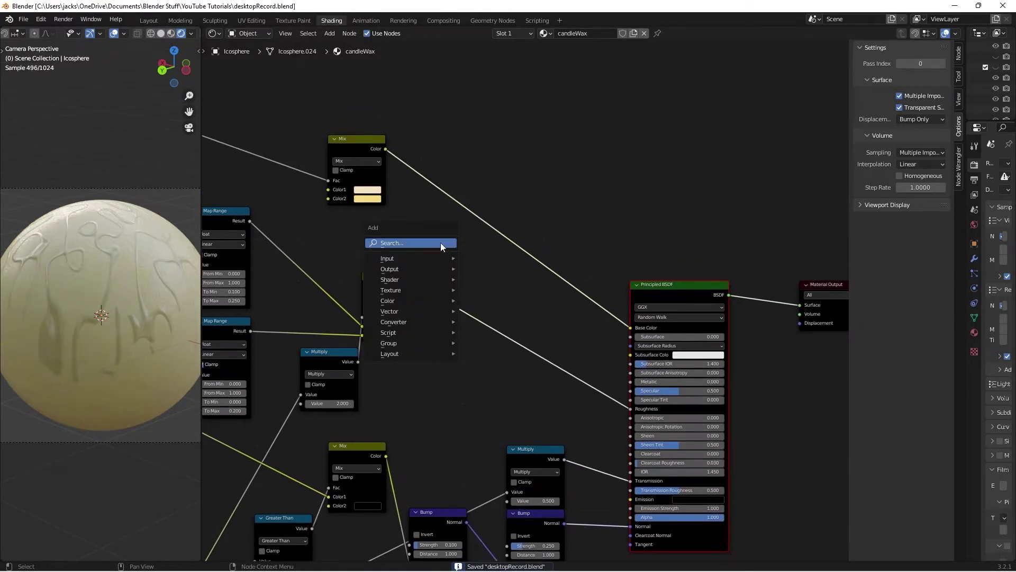
{"action": "left_click", "coordinate": [440, 242]}
{"action": "type", "text": "hue"}
{"action": "key", "text": "Return"}
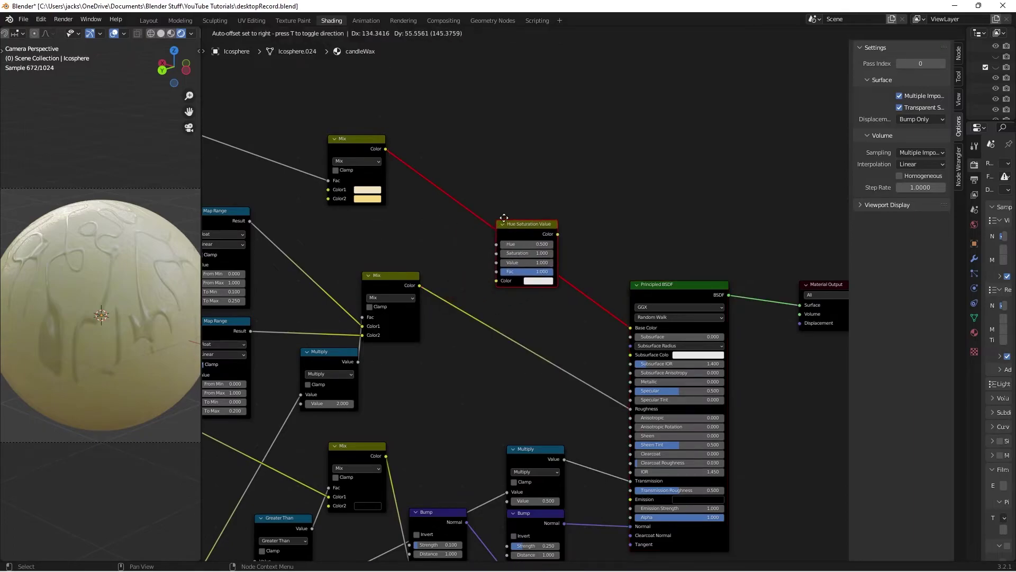
{"action": "left_click", "coordinate": [519, 227]}
- Try lowering the Hue Saturation Value node's Hue to 0.3 and restore it to 0.5
{"action": "left_click", "coordinate": [517, 239]}
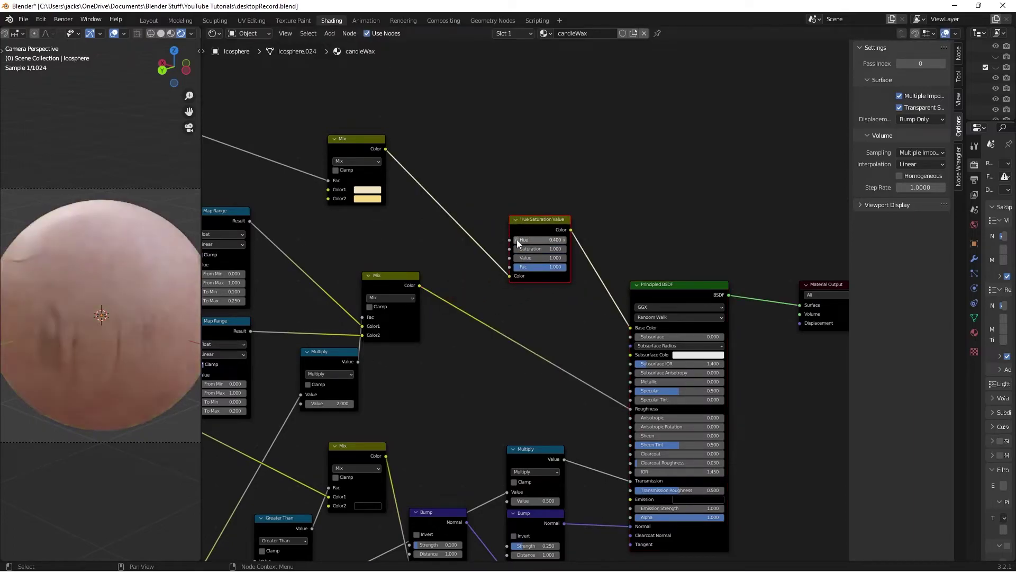
{"action": "left_click", "coordinate": [516, 239]}
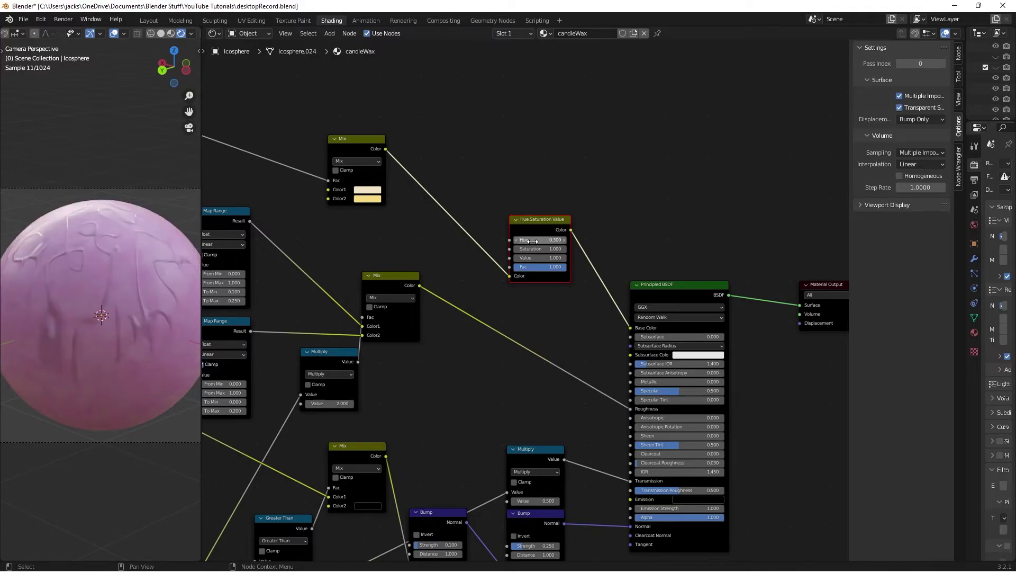
{"action": "left_click", "coordinate": [534, 241]}
{"action": "type", "text": "0.5"}
{"action": "key", "text": "Return"}
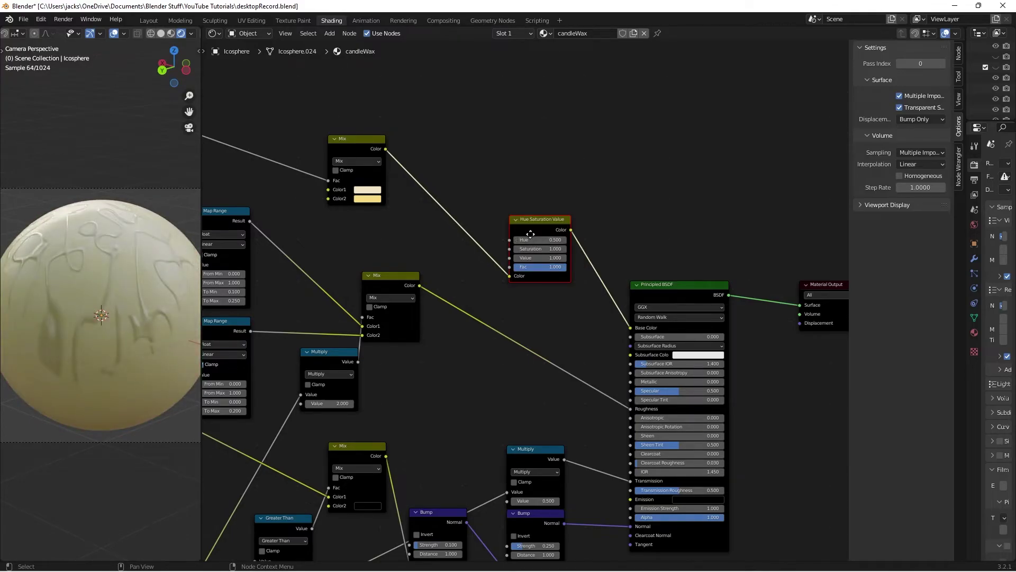
- Move the roughness Mix node slightly to the right of its current place in the node tree
{"action": "middle_click_drag", "start_coordinate": [503, 363], "coordinate": [595, 338]}
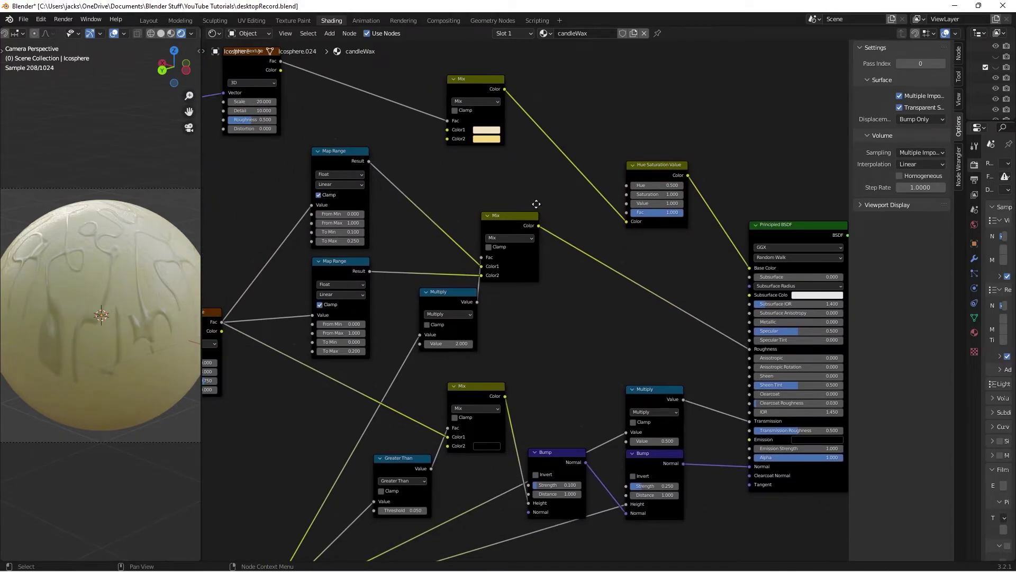
{"action": "middle_click_drag", "start_coordinate": [536, 204], "coordinate": [549, 211]}
{"action": "mouse_move", "coordinate": [524, 223]}
{"action": "left_mouse_down"}
{"action": "mouse_move", "coordinate": [524, 231]}
{"action": "mouse_move", "coordinate": [539, 223]}
{"action": "left_mouse_up"}
{"action": "middle_click_drag", "start_coordinate": [451, 246], "coordinate": [530, 272]}
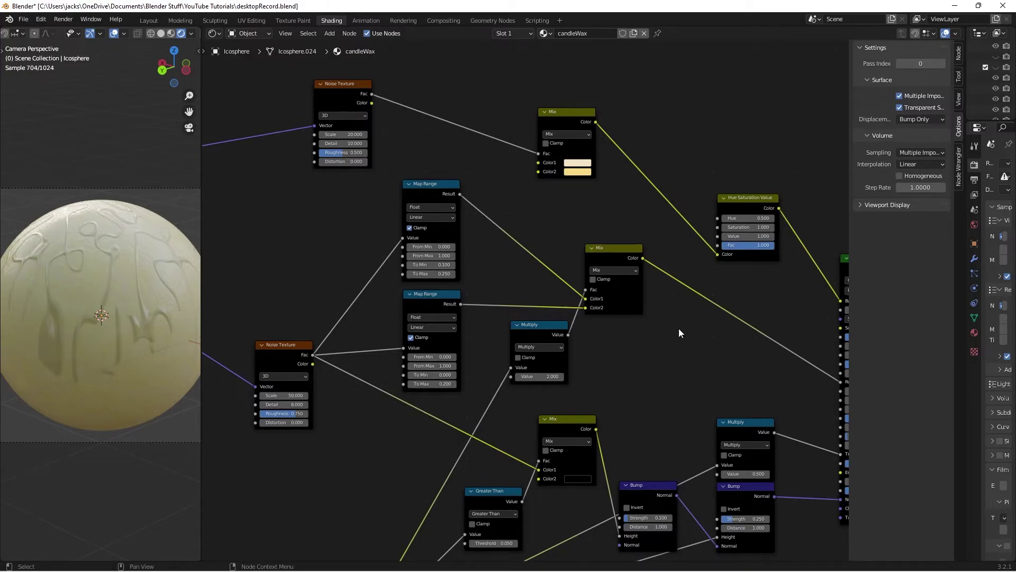
- Insert a Math node set to Add with a value of 0 between the roughness Mix node and the Roughness input
{"action": "middle_click_drag", "start_coordinate": [678, 328], "coordinate": [632, 335]}
{"action": "key", "text": "shift+a"}
{"action": "type", "text": "m"}
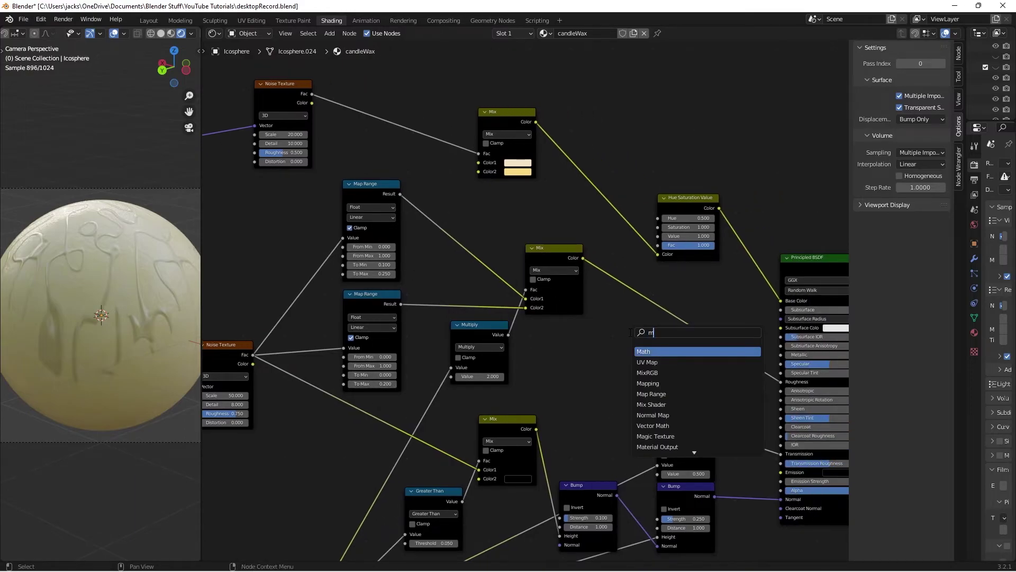
{"action": "key", "text": "Return"}
{"action": "left_click", "coordinate": [635, 378]}
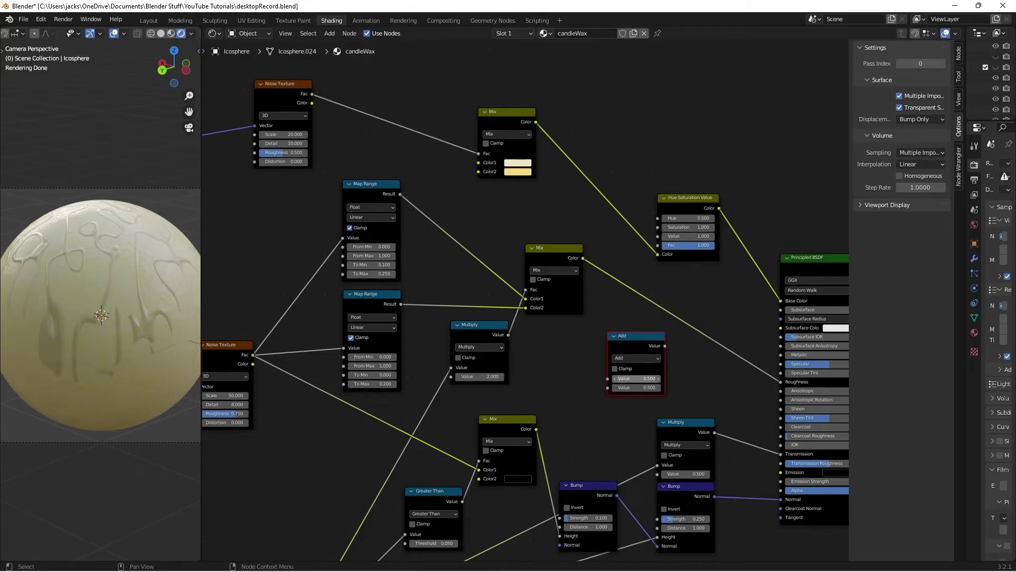
{"action": "left_click_drag", "start_coordinate": [635, 378], "coordinate": [635, 388]}
{"action": "type", "text": "0"}
{"action": "key", "text": "Return"}
{"action": "left_click_drag", "start_coordinate": [630, 341], "coordinate": [684, 314]}
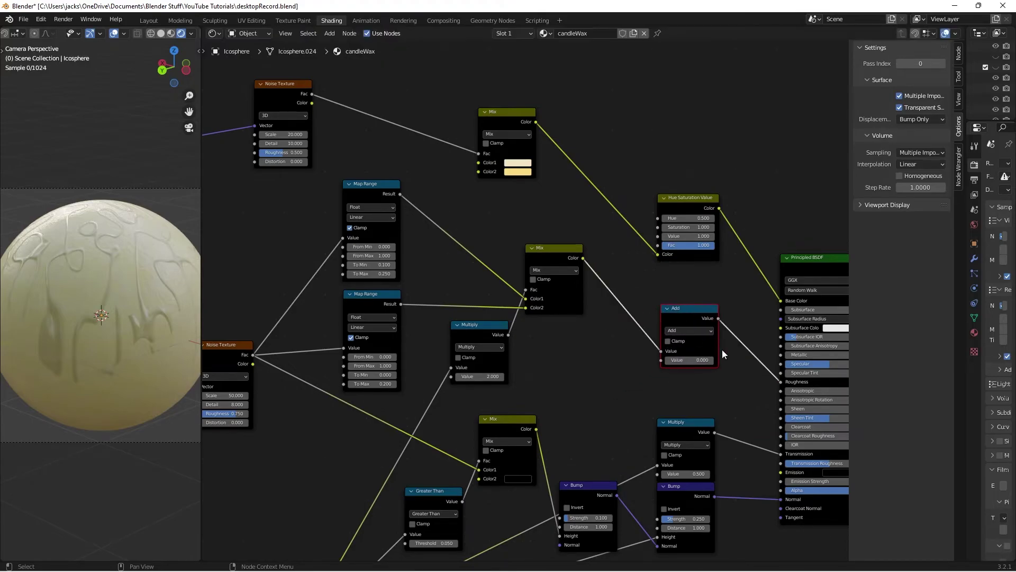
- Try raising the roughness Add node's value to 0.3 and return it to 0
{"action": "middle_click_drag", "start_coordinate": [722, 348], "coordinate": [610, 333]}
{"action": "scroll", "coordinate": [617, 323], "scroll_direction": "up", "scroll_amount": 1}
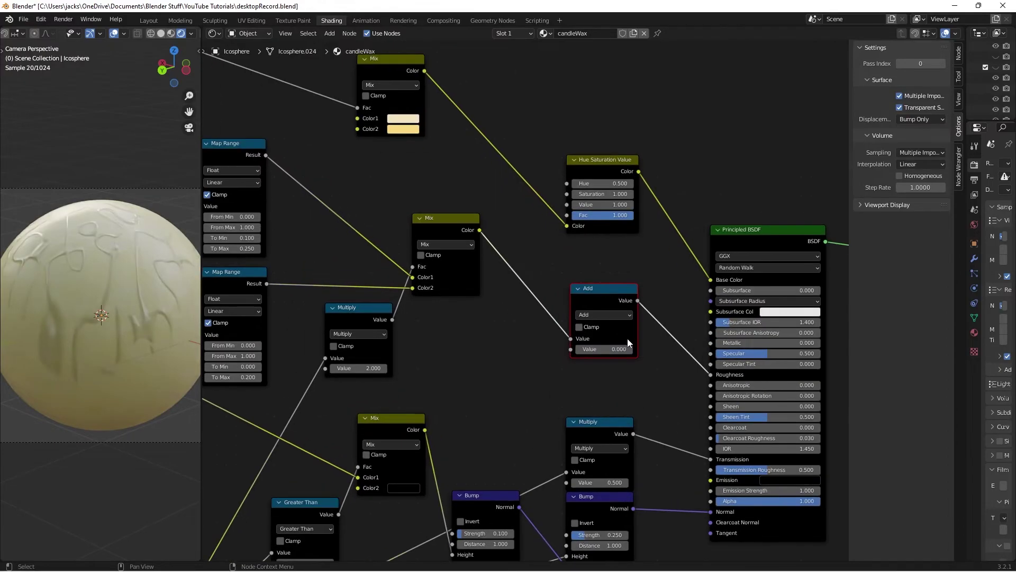
{"action": "left_click", "coordinate": [631, 349]}
{"action": "left_click", "coordinate": [631, 349]}
{"action": "left_click", "coordinate": [631, 349]}
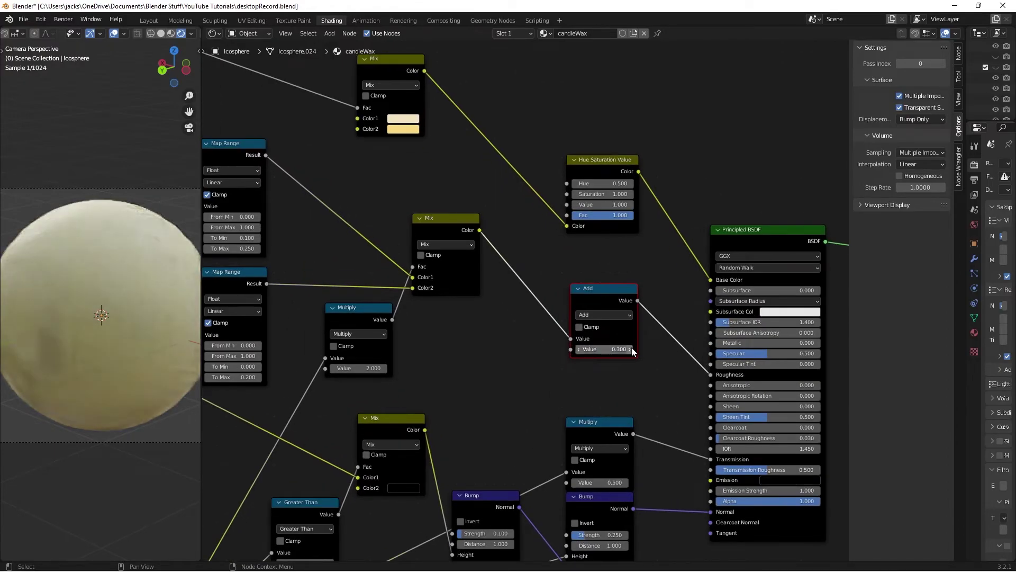
{"action": "left_click", "coordinate": [579, 350]}
{"action": "left_click", "coordinate": [579, 350]}
{"action": "left_click", "coordinate": [579, 350]}
- Enable Clamp on the roughness Add node and save the file
{"action": "left_click", "coordinate": [461, 388]}
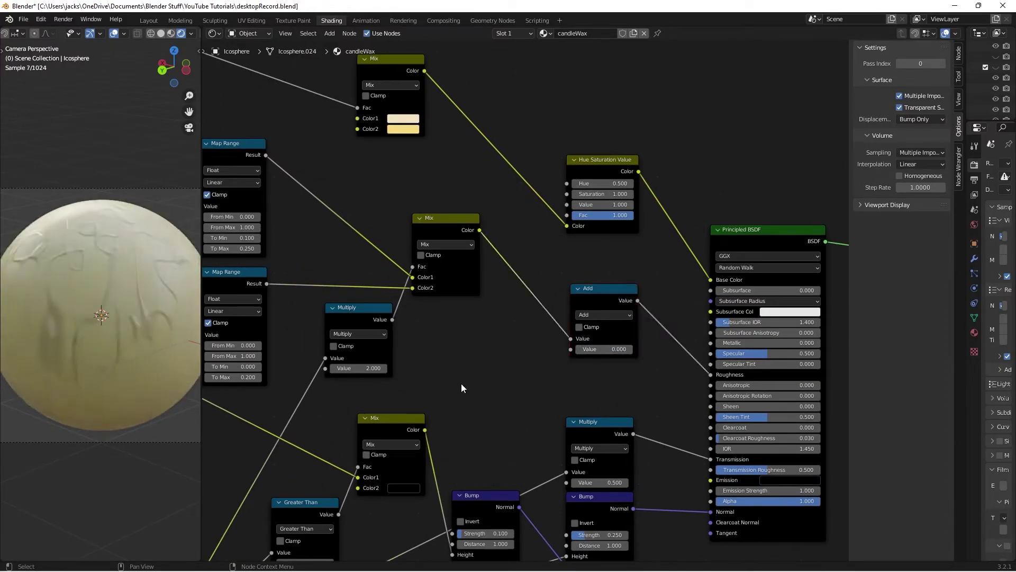
{"action": "key", "text": "ctrl+s"}
{"action": "scroll", "coordinate": [524, 381], "scroll_direction": "down", "scroll_amount": 1}
{"action": "middle_click_drag", "start_coordinate": [524, 381], "coordinate": [569, 319]}
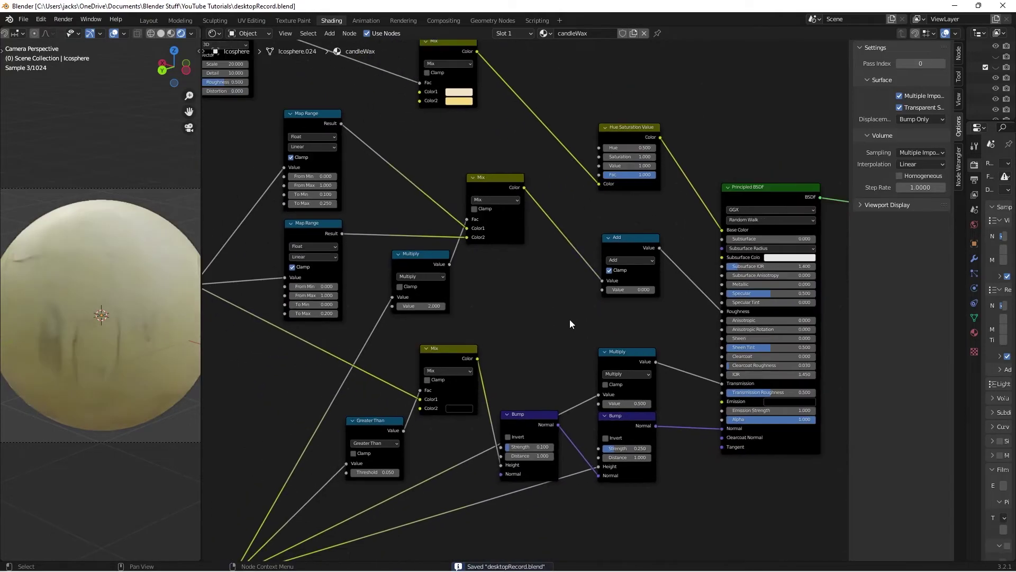
- Try a value of 10 on the Multiply node feeding the Transmission input
{"action": "left_click_drag", "start_coordinate": [619, 427], "coordinate": [624, 435]}
{"action": "left_click", "coordinate": [570, 370]}
{"action": "scroll", "coordinate": [674, 366], "scroll_direction": "up", "scroll_amount": 2}
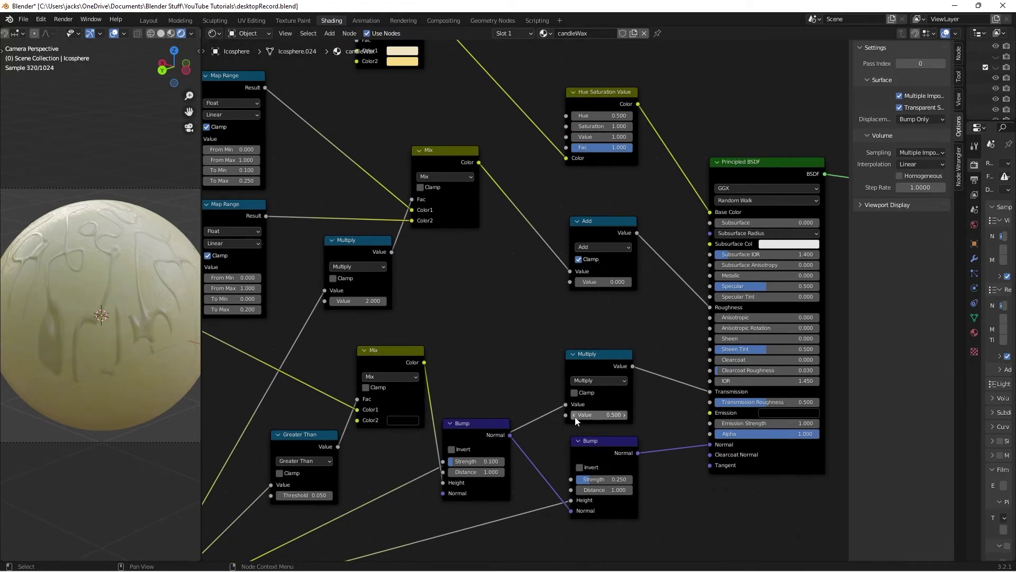
{"action": "left_click", "coordinate": [574, 417]}
{"action": "left_click", "coordinate": [574, 417]}
{"action": "left_click", "coordinate": [625, 415]}
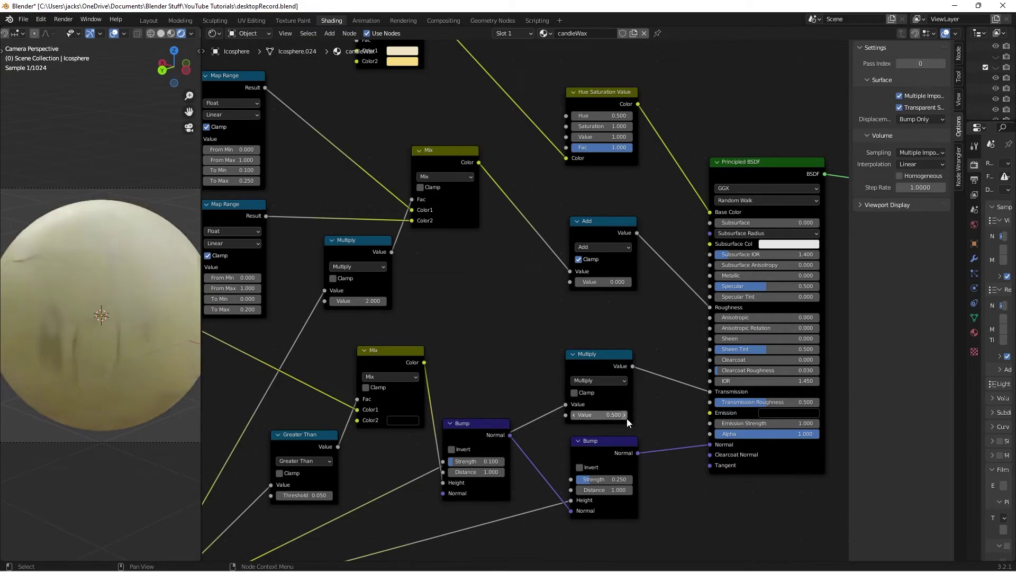
{"action": "left_click", "coordinate": [599, 414]}
{"action": "type", "text": "10"}
{"action": "key", "text": "Return"}
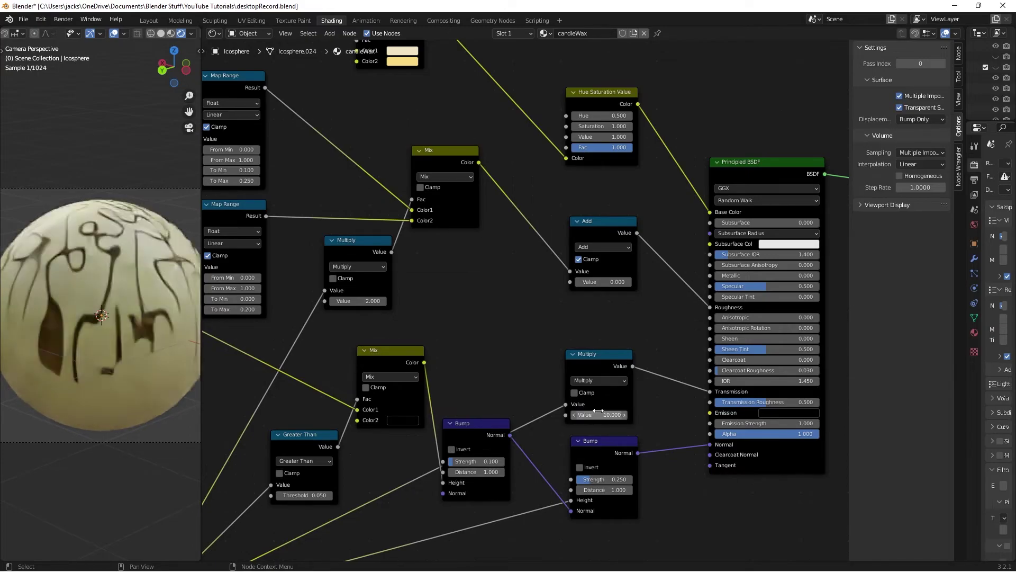
- Enable Clamp on the transmission Multiply node and set its value to 0.5
{"action": "left_click", "coordinate": [575, 392]}
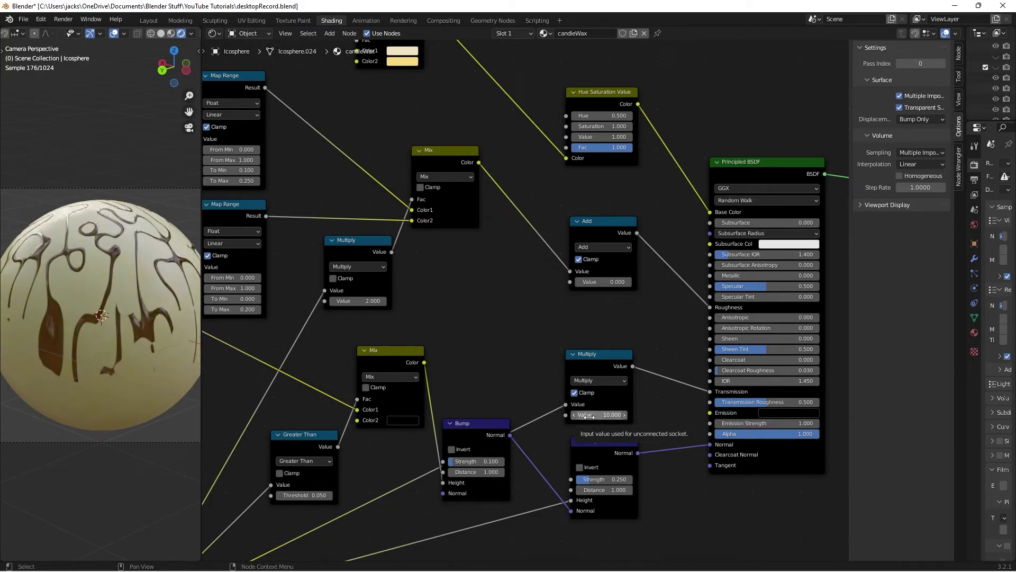
{"action": "left_click", "coordinate": [589, 416]}
{"action": "type", "text": "0.5"}
{"action": "key", "text": "Return"}
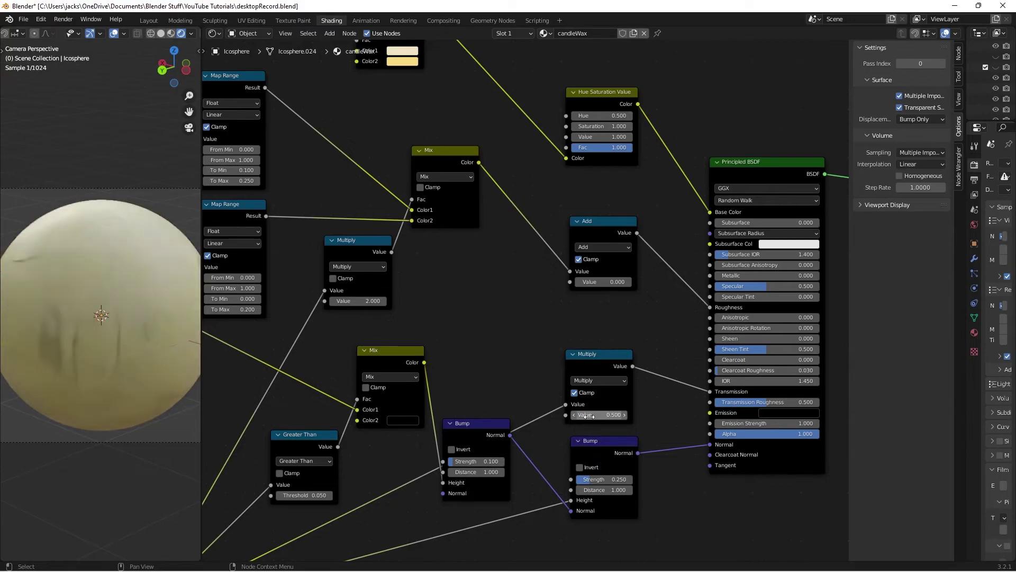
- Try a value of 0.2 on the Value node that drives the two drip-mask Add nodes
{"action": "scroll", "coordinate": [582, 417], "scroll_direction": "down", "scroll_amount": 1}
{"action": "middle_click_drag", "start_coordinate": [531, 432], "coordinate": [634, 338]}
{"action": "scroll", "coordinate": [632, 339], "scroll_direction": "down", "scroll_amount": 1}
{"action": "left_click", "coordinate": [442, 313]}
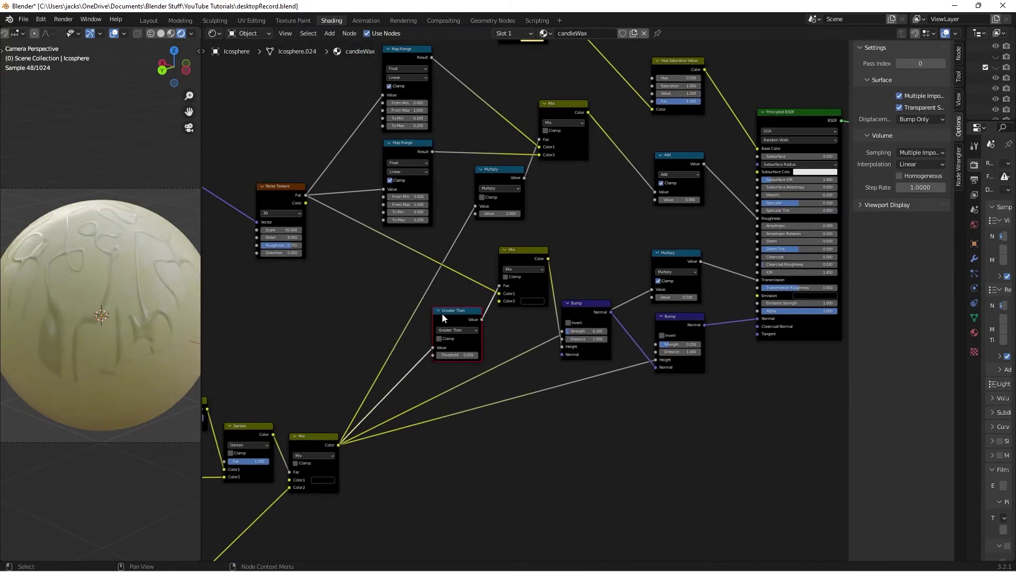
{"action": "left_click", "coordinate": [475, 429]}
{"action": "scroll", "coordinate": [475, 430], "scroll_direction": "down", "scroll_amount": 4}
{"action": "middle_click_drag", "start_coordinate": [529, 417], "coordinate": [796, 356]}
{"action": "middle_click_drag", "start_coordinate": [503, 431], "coordinate": [623, 398]}
{"action": "scroll", "coordinate": [486, 423], "scroll_direction": "up", "scroll_amount": 8}
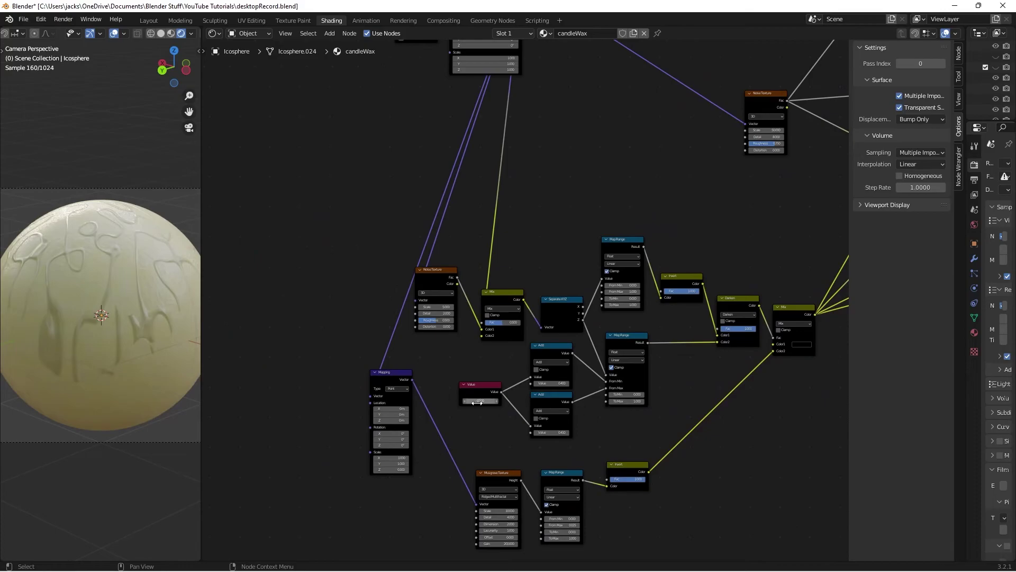
{"action": "middle_click_drag", "start_coordinate": [486, 423], "coordinate": [540, 366]}
{"action": "scroll", "coordinate": [547, 380], "scroll_direction": "up", "scroll_amount": 3}
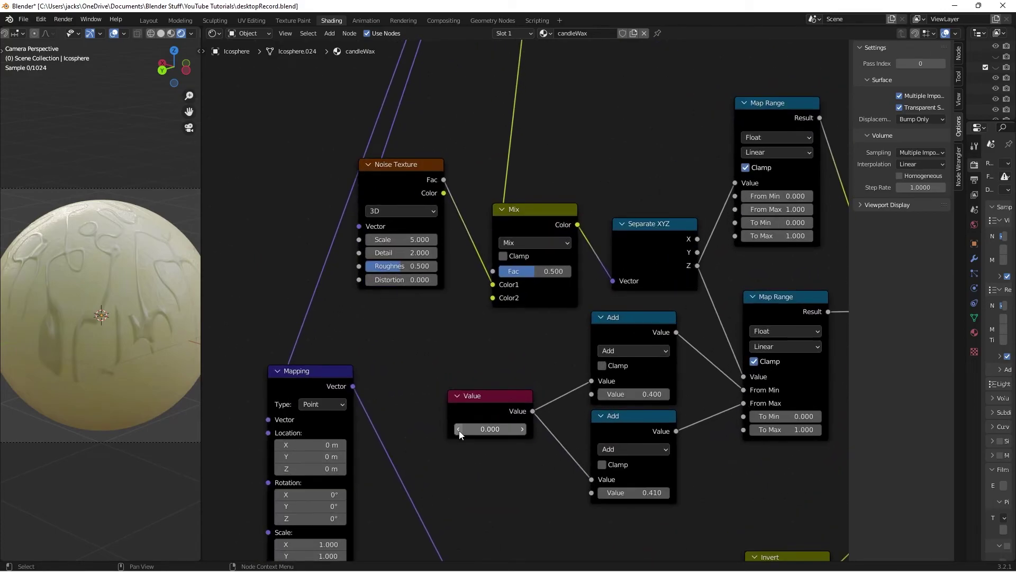
{"action": "left_click", "coordinate": [523, 429]}
{"action": "left_click", "coordinate": [522, 429]}
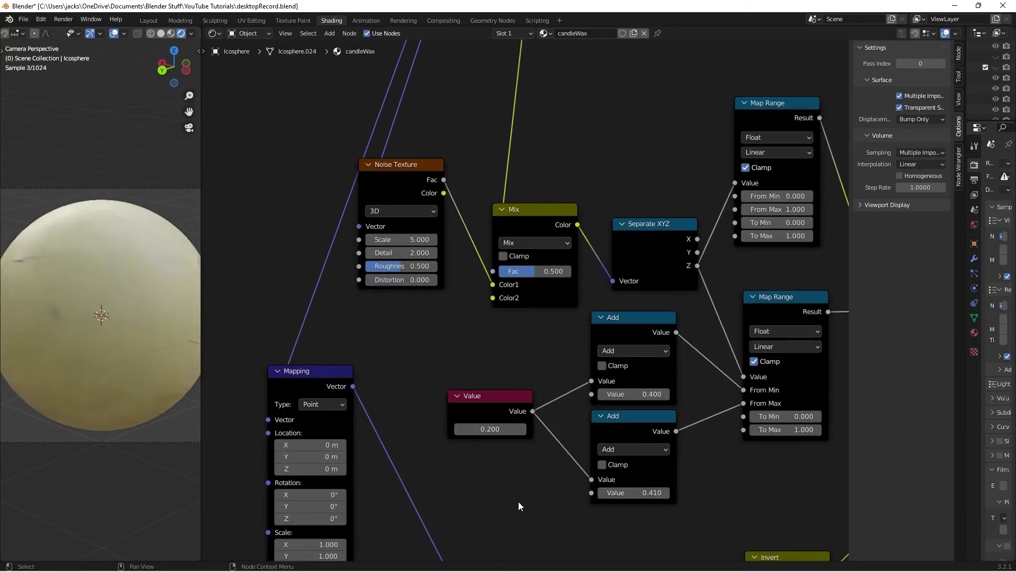
- Set the Value node that drives the two drip-mask Add nodes to 0.1 and save the file
{"action": "middle_click_drag", "start_coordinate": [556, 520], "coordinate": [562, 333]}
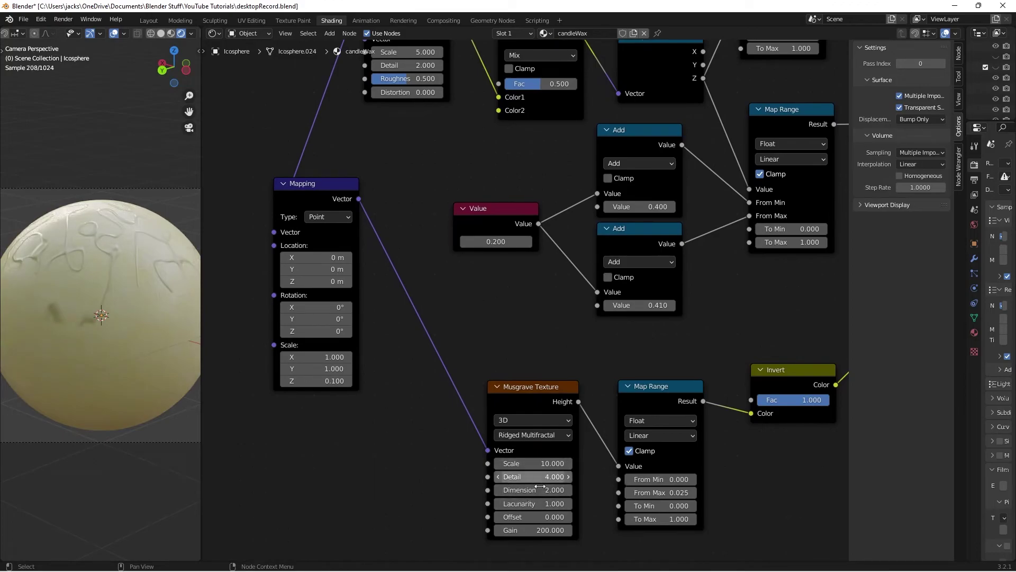
{"action": "left_click_drag", "start_coordinate": [538, 392], "coordinate": [535, 390]}
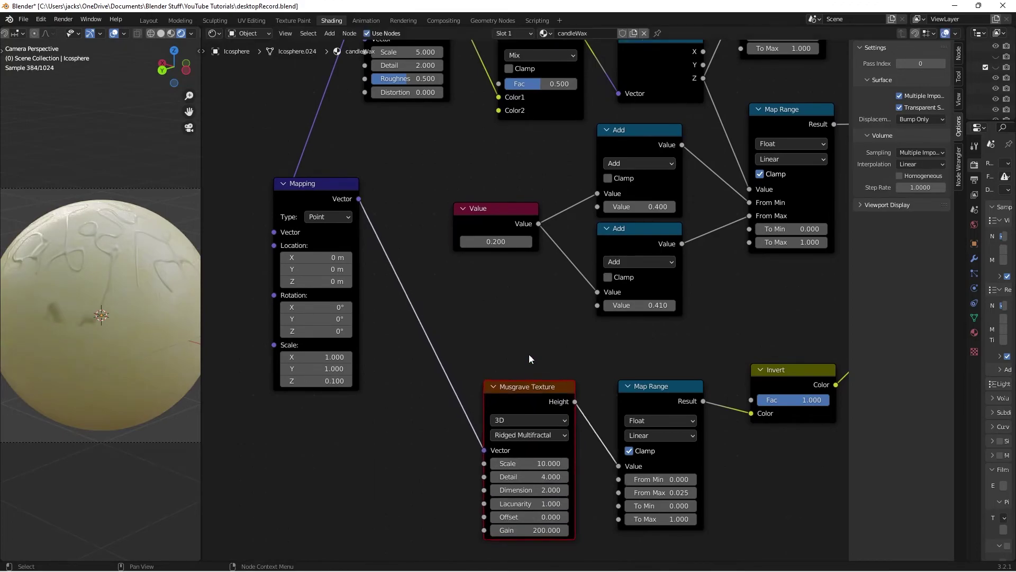
{"action": "scroll", "coordinate": [519, 296], "scroll_direction": "down", "scroll_amount": 1}
{"action": "left_click", "coordinate": [498, 253]}
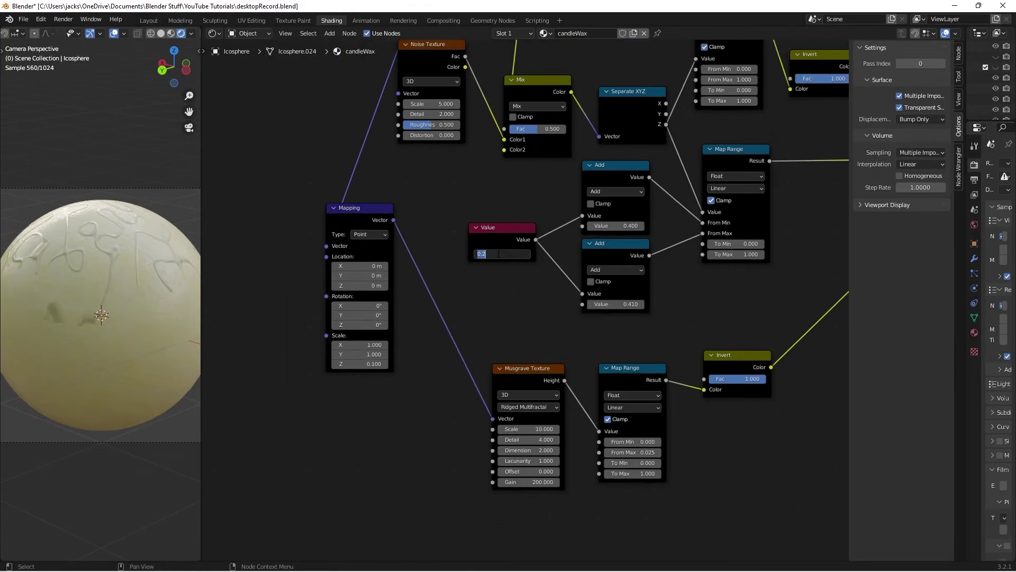
{"action": "type", "text": "0.1"}
{"action": "key", "text": "Return"}
{"action": "scroll", "coordinate": [602, 244], "scroll_direction": "down", "scroll_amount": 2}
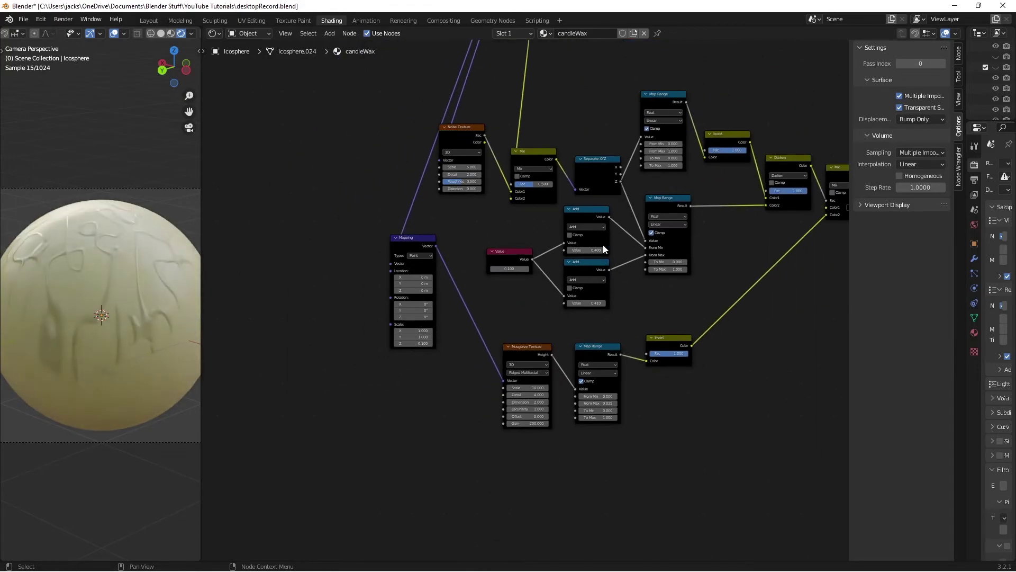
{"action": "middle_click_drag", "start_coordinate": [672, 215], "coordinate": [541, 319]}
{"action": "key", "text": "ctrl+s"}
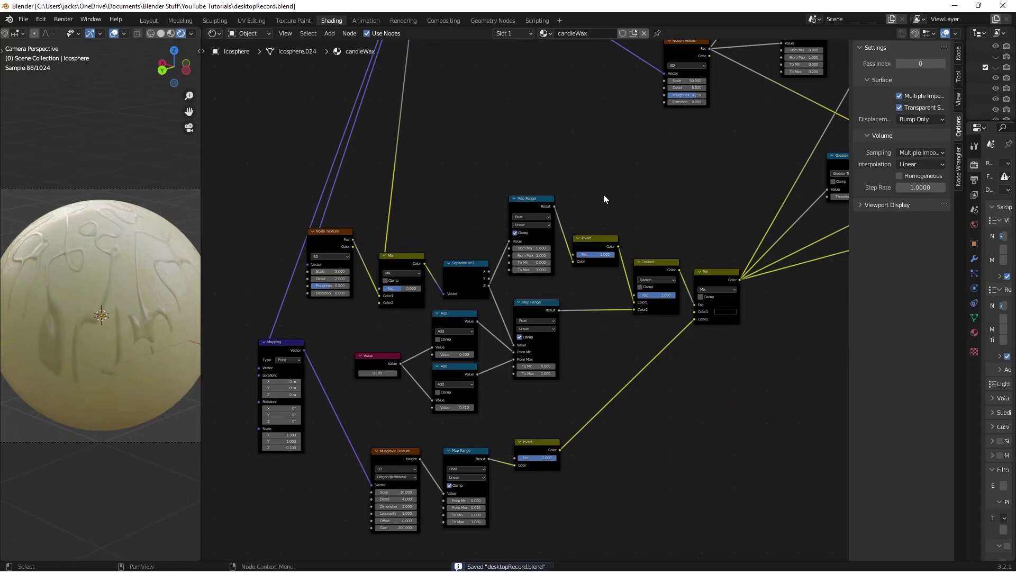
- Add a cylinder mesh in the Layout workspace and move it along X, clear of the icosphere
{"action": "middle_click_drag", "start_coordinate": [633, 175], "coordinate": [482, 319]}
{"action": "middle_click_drag", "start_coordinate": [589, 244], "coordinate": [405, 361]}
{"action": "scroll", "coordinate": [478, 338], "scroll_direction": "down", "scroll_amount": 2}
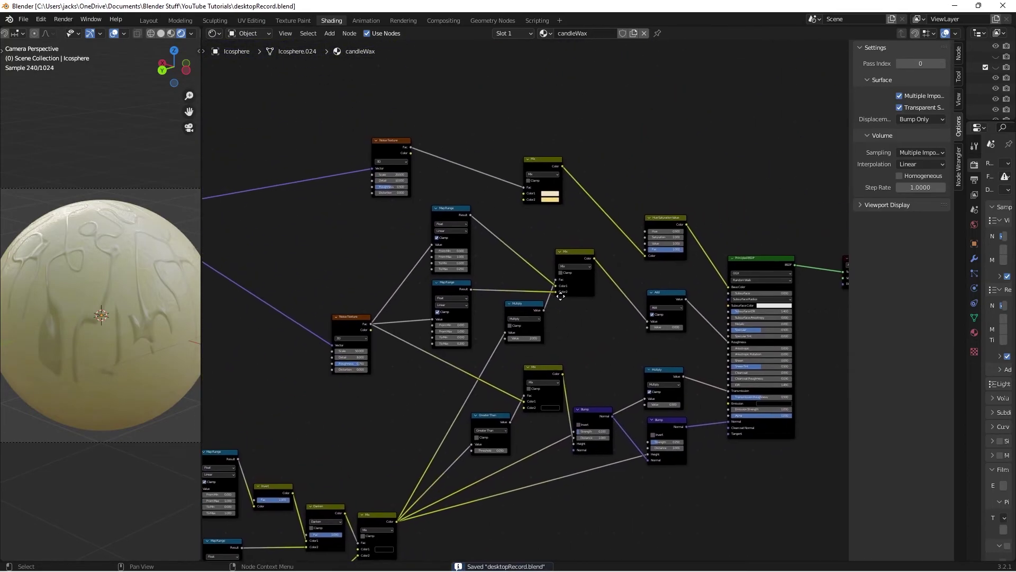
{"action": "left_click", "coordinate": [150, 20]}
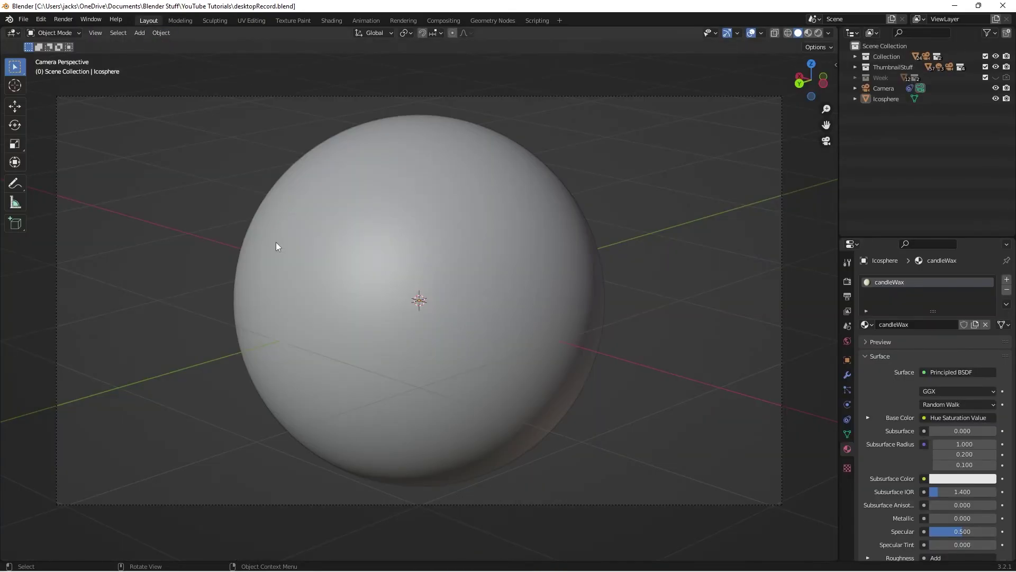
{"action": "middle_click_drag", "start_coordinate": [275, 244], "coordinate": [454, 311]}
{"action": "key", "text": "shift+a"}
{"action": "mouse_move", "coordinate": [455, 309]}
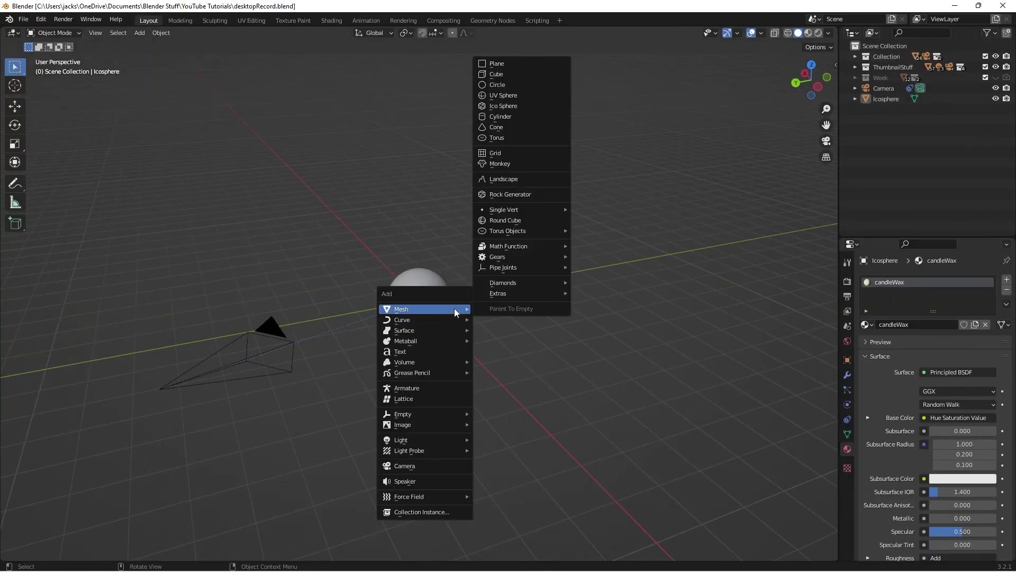
{"action": "left_click", "coordinate": [522, 117]}
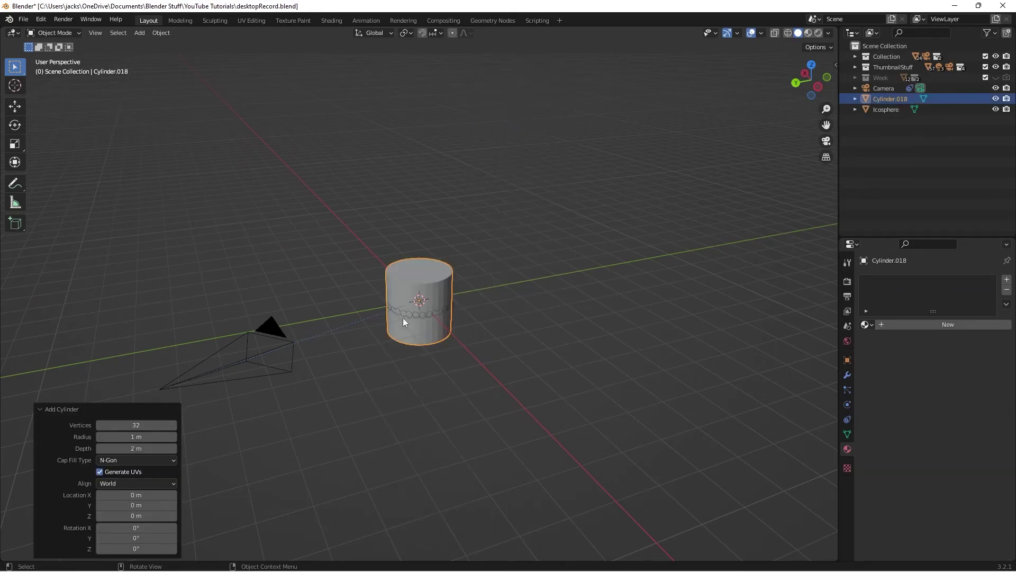
{"action": "key", "text": "g"}
{"action": "key", "text": "x"}
{"action": "left_click", "coordinate": [501, 366]}
- Shade the cylinder smooth and scale it to about 0.19 in X and Y, leaving its height alone
{"action": "middle_click_drag", "start_coordinate": [502, 365], "coordinate": [540, 346]}
{"action": "right_click", "coordinate": [457, 344]}
{"action": "left_click", "coordinate": [457, 346]}
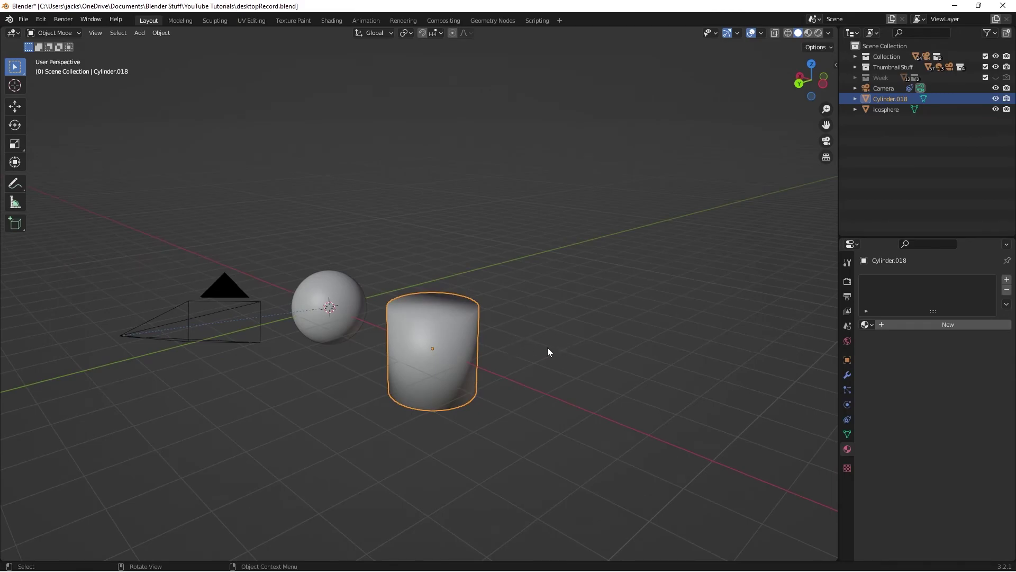
{"action": "key", "text": "s"}
{"action": "key", "text": "shift+z"}
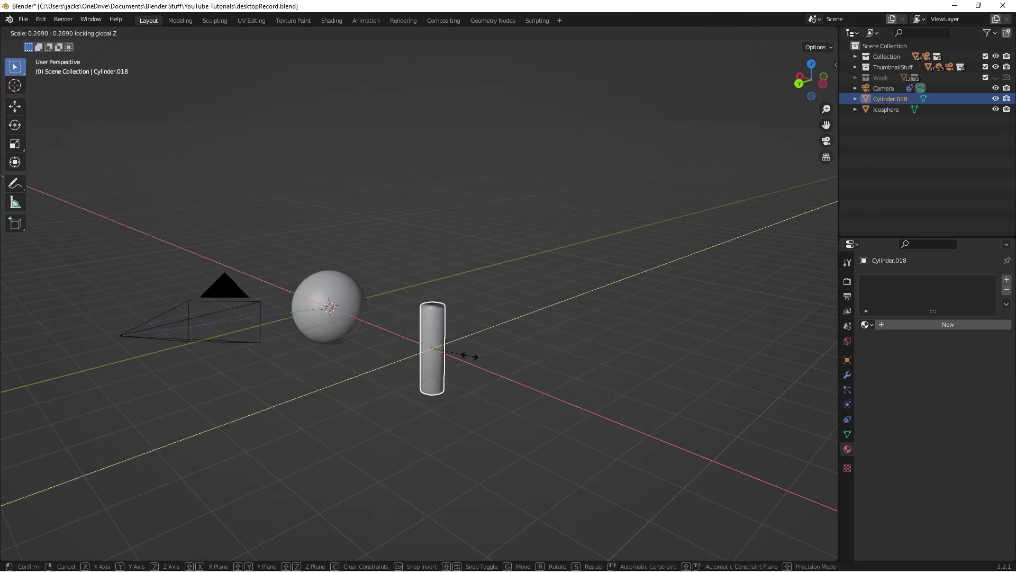
{"action": "left_click", "coordinate": [459, 356]}
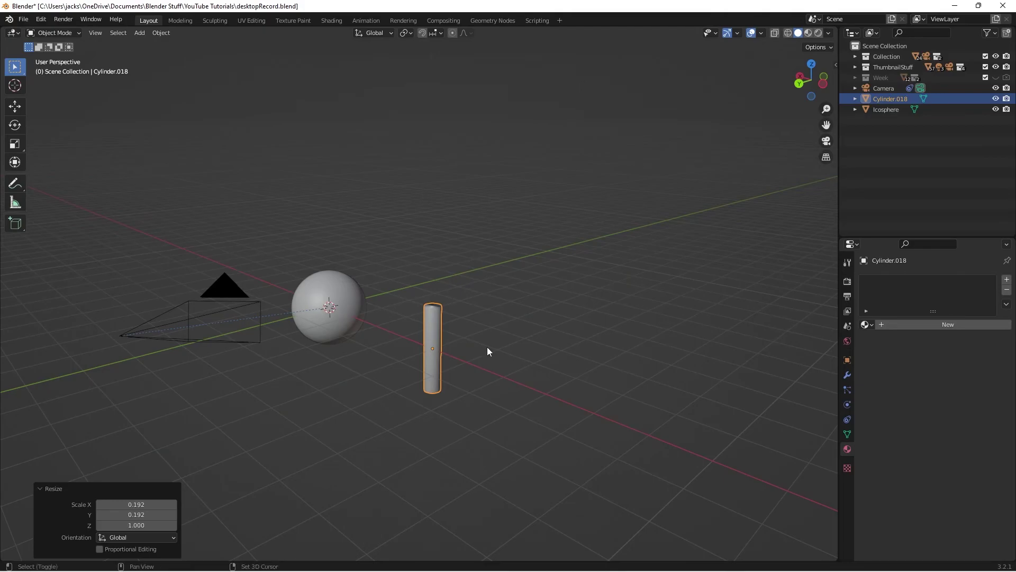
- Duplicate the slim cylinder and offset the copy about 0.77 m in X and -0.17 m in Y
{"action": "key", "text": "shift+d"}
{"action": "key", "text": "x"}
{"action": "left_click", "coordinate": [522, 353]}
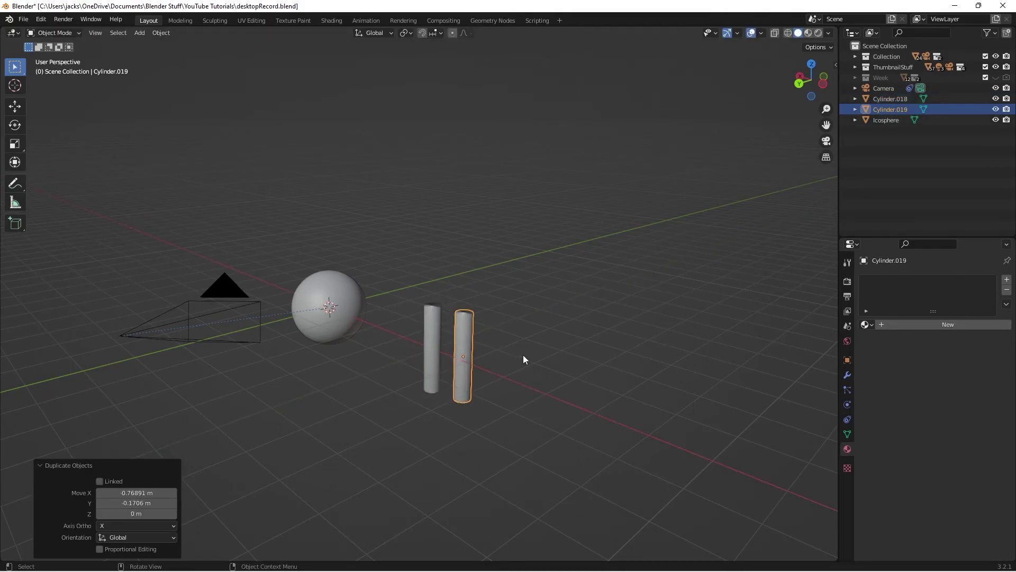
- Duplicate the second cylinder in place and scale the new copy to about 0.515 along Z
{"action": "key", "text": "shift+d"}
{"action": "key", "text": "z"}
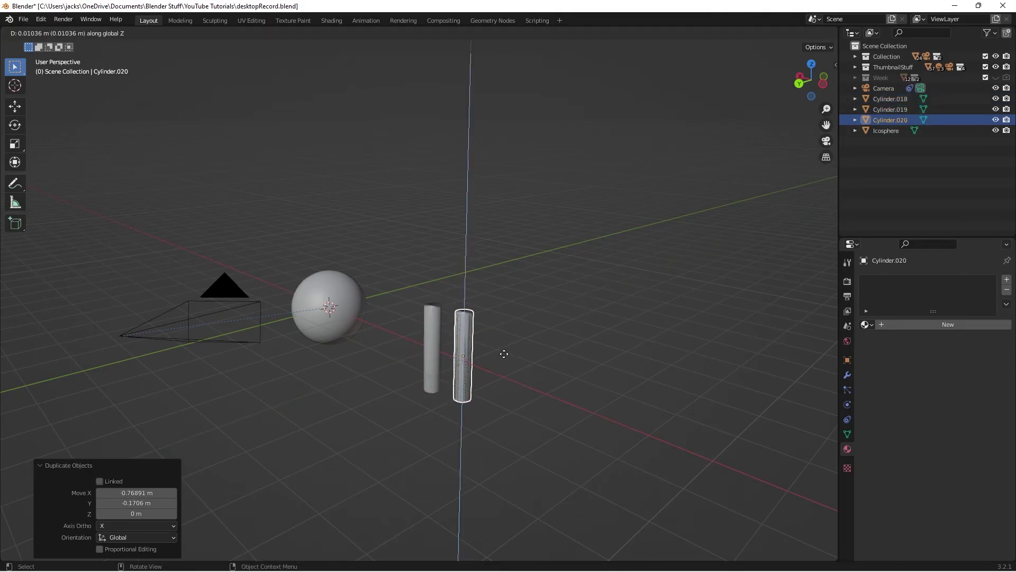
{"action": "key", "text": "Escape"}
{"action": "key", "text": "s"}
{"action": "key", "text": "z"}
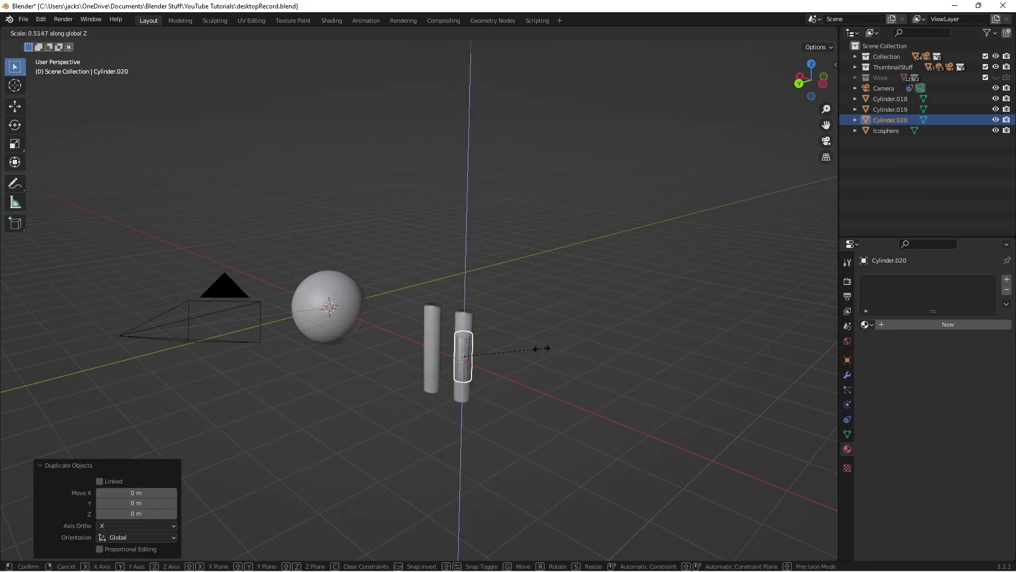
{"action": "left_click", "coordinate": [459, 347]}
- Move the short cylinder about 1.4 m in the XY plane to the icosphere side of the tall cylinders
{"action": "key", "text": "g"}
{"action": "key", "text": "shift+z"}
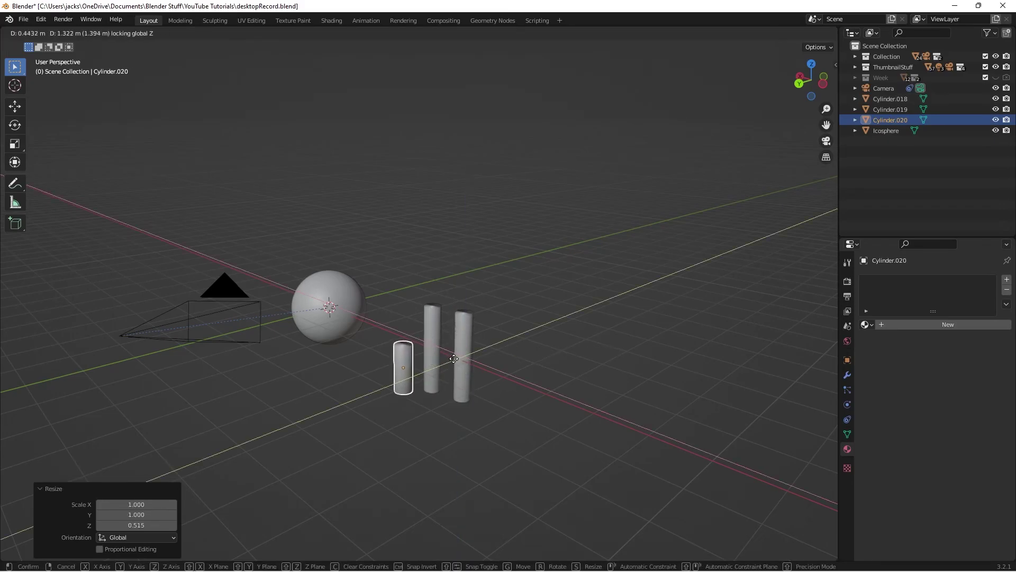
{"action": "left_click", "coordinate": [453, 358]}
{"action": "left_click", "coordinate": [515, 364]}
- Widen the tall cylinder farthest from the icosphere to about 1.86 in X and Y and shorten it along Z
{"action": "left_click", "coordinate": [468, 359]}
{"action": "key", "text": "s"}
{"action": "key", "text": "shift+z"}
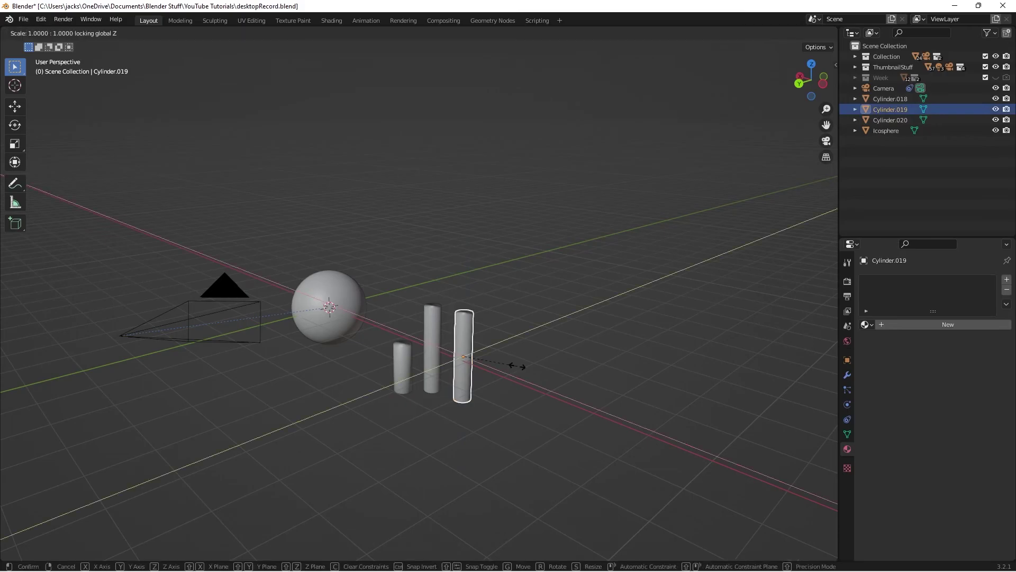
{"action": "left_click", "coordinate": [608, 380]}
{"action": "key", "text": "s"}
{"action": "key", "text": "x"}
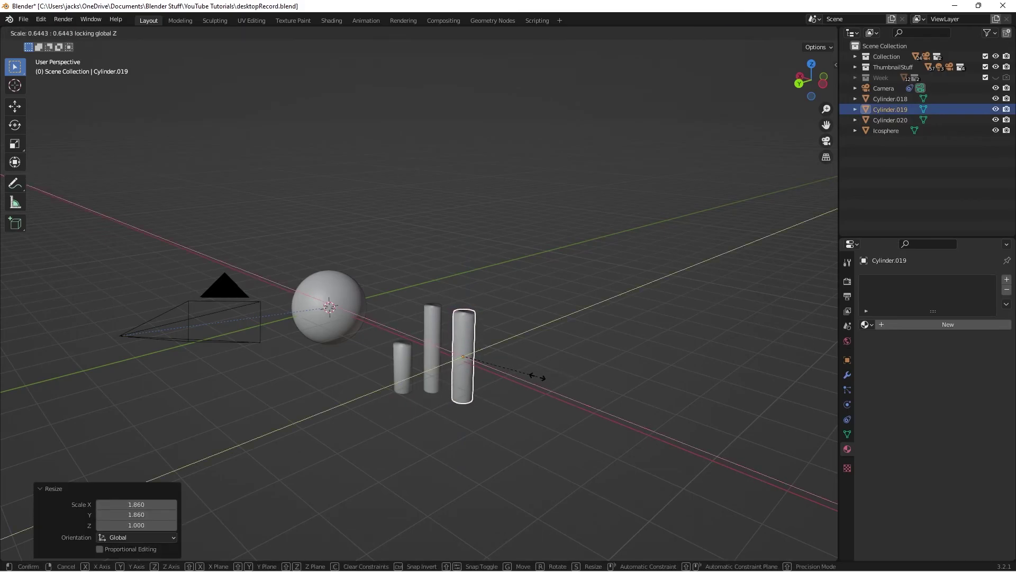
{"action": "key", "text": "z"}
{"action": "left_click", "coordinate": [536, 364]}
{"action": "left_click", "coordinate": [532, 360]}
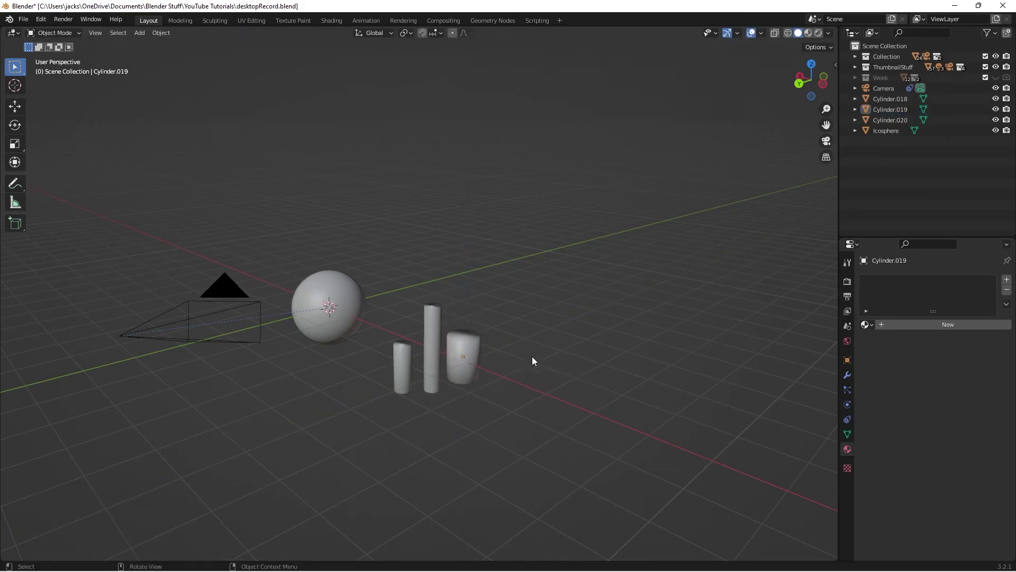
- Save the file and link the icosphere's candleWax material to all three cylinders
{"action": "scroll", "coordinate": [474, 340], "scroll_direction": "up", "scroll_amount": 2}
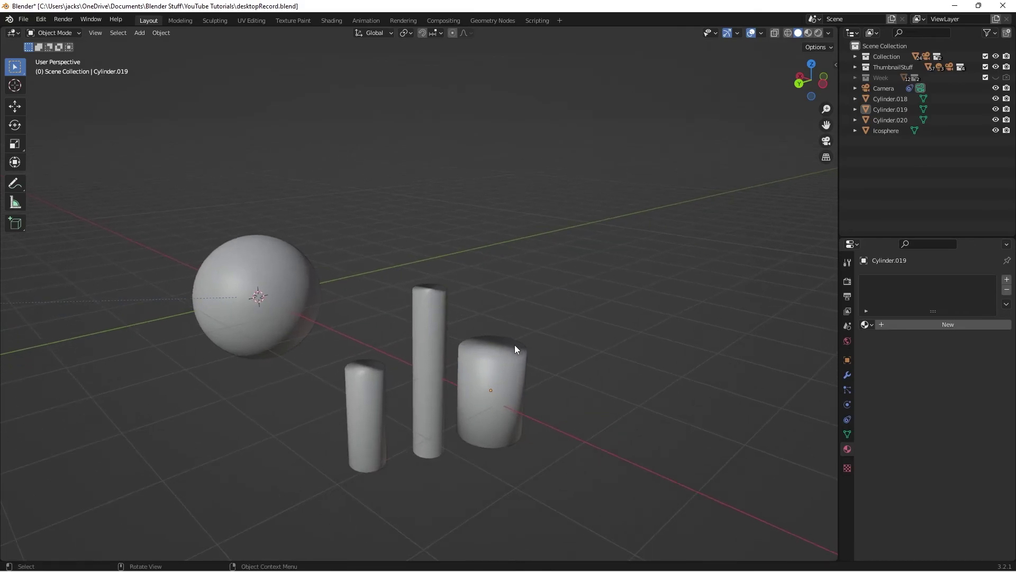
{"action": "key", "text": "ctrl+s"}
{"action": "left_click", "coordinate": [490, 387]}
{"action": "left_click_drag", "start_coordinate": [362, 384], "coordinate": [418, 419], "text": "shift"}
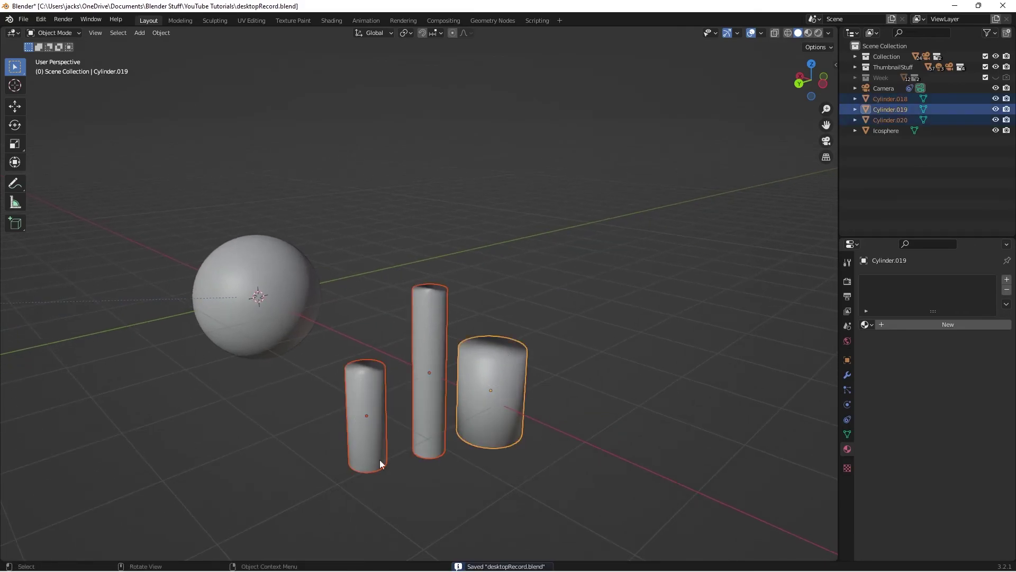
{"action": "left_click", "coordinate": [287, 301], "text": "shift"}
{"action": "key", "text": "ctrl+l"}
{"action": "mouse_move", "coordinate": [287, 299]}
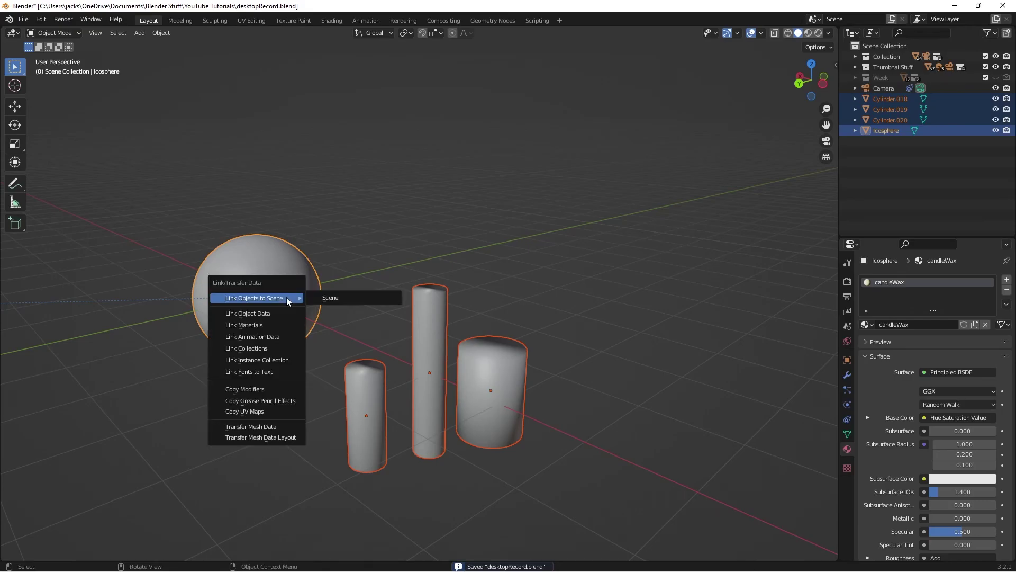
{"action": "left_click", "coordinate": [271, 324]}
{"action": "left_click", "coordinate": [538, 349]}
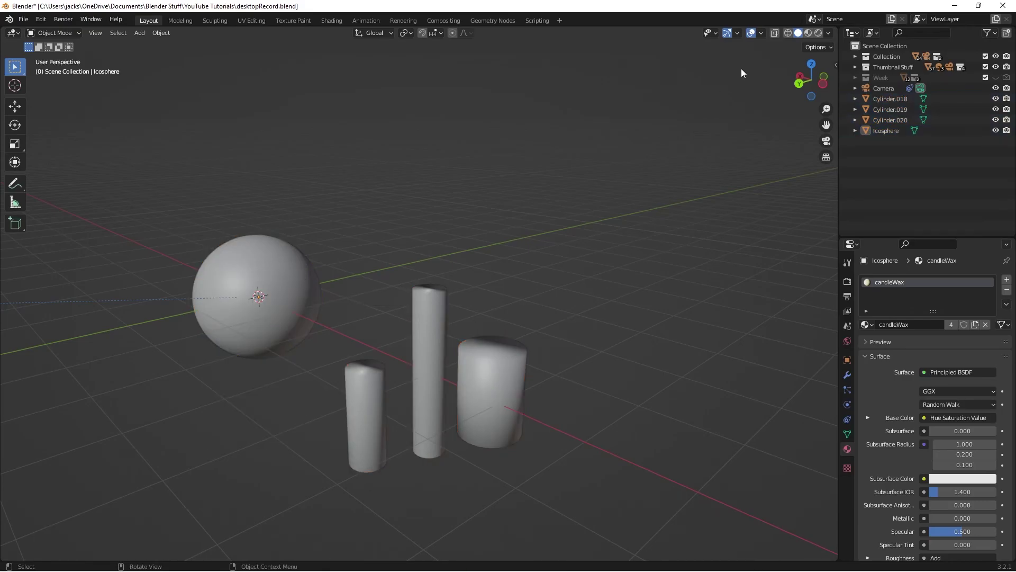
- Examine the candleWax material on the three cylinders up close in rendered shading
{"action": "left_click", "coordinate": [818, 34]}
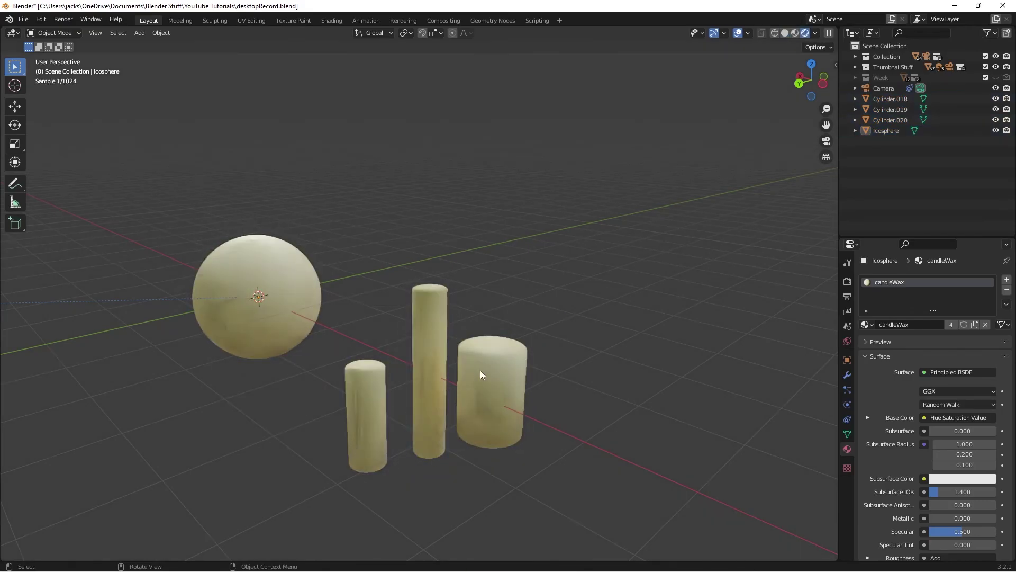
{"action": "middle_click_drag", "start_coordinate": [445, 380], "coordinate": [436, 365]}
{"action": "scroll", "coordinate": [436, 365], "scroll_direction": "up", "scroll_amount": 2}
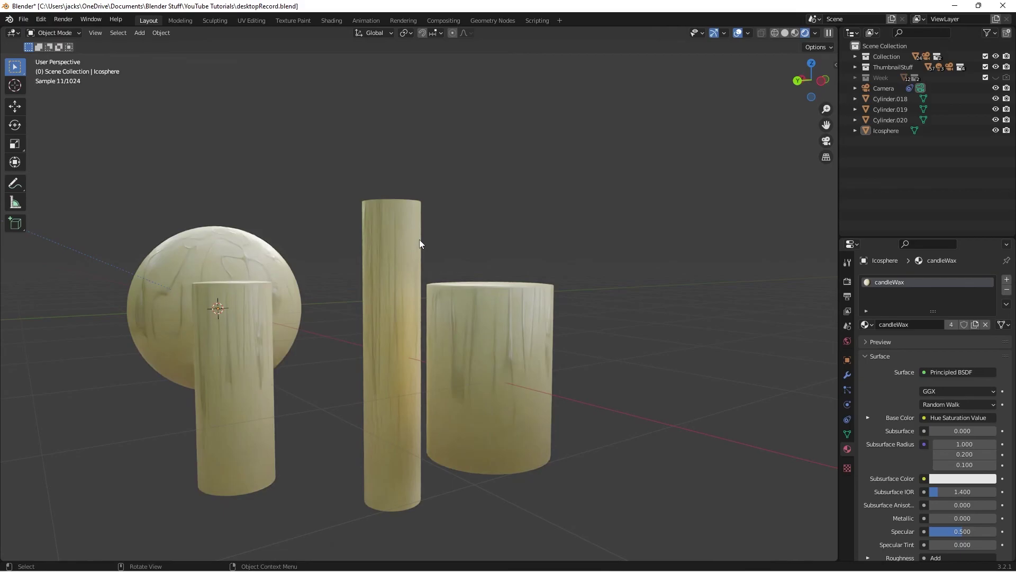
{"action": "left_click", "coordinate": [491, 342]}
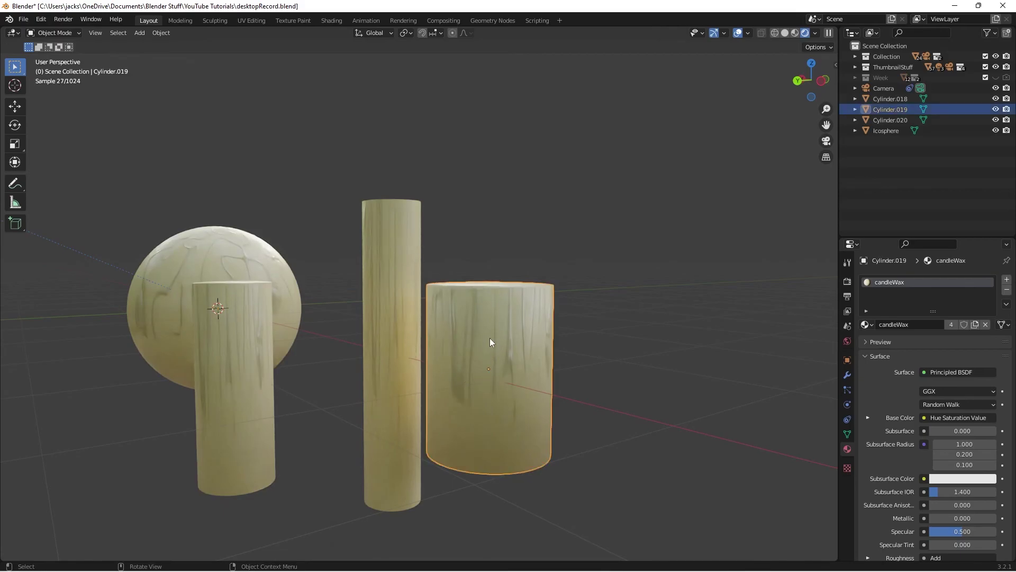
{"action": "left_click", "coordinate": [616, 381]}
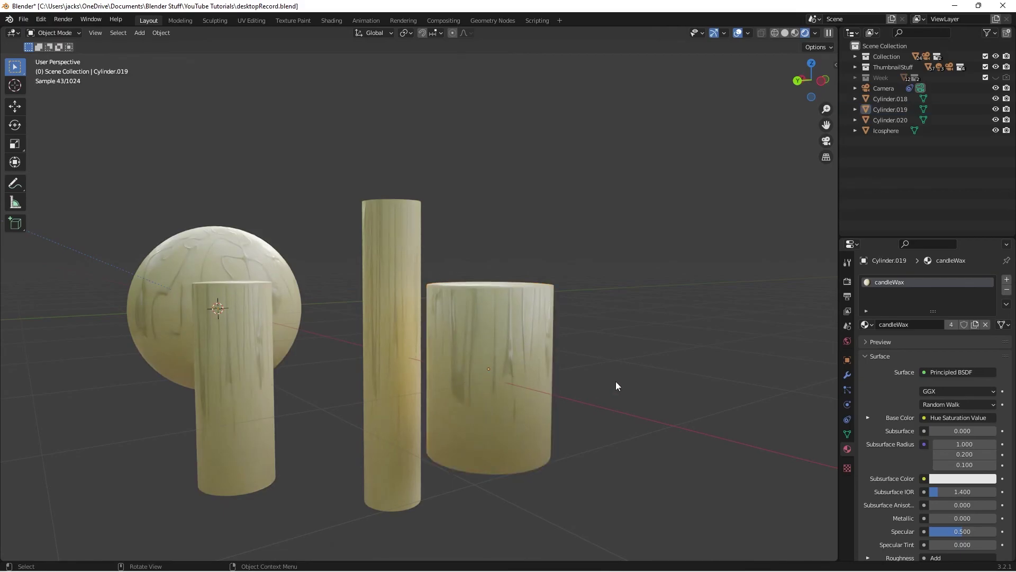
{"action": "left_click", "coordinate": [397, 266]}
{"action": "left_click", "coordinate": [512, 385]}
{"action": "left_click", "coordinate": [635, 353]}
{"action": "left_click", "coordinate": [387, 393]}
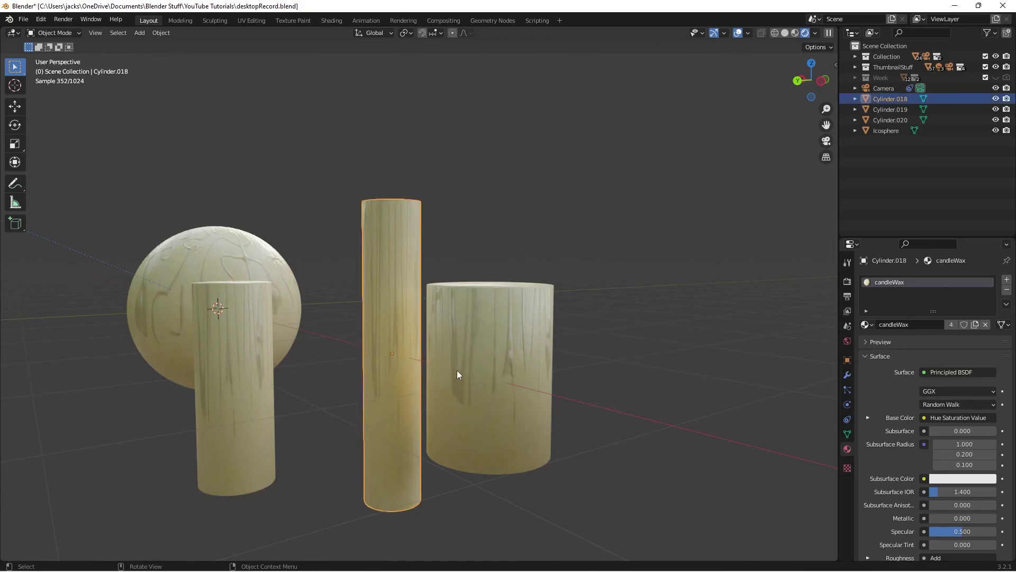
- Save the file and return the viewport to solid shading
{"action": "left_click", "coordinate": [479, 364]}
{"action": "left_click", "coordinate": [608, 346]}
{"action": "key", "text": "ctrl+s"}
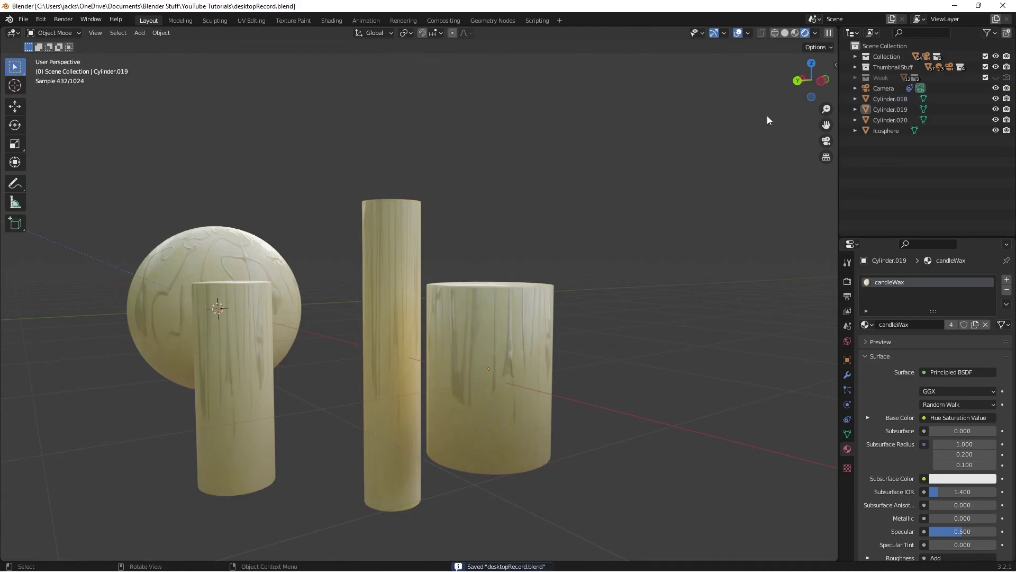
{"action": "left_click", "coordinate": [786, 34]}
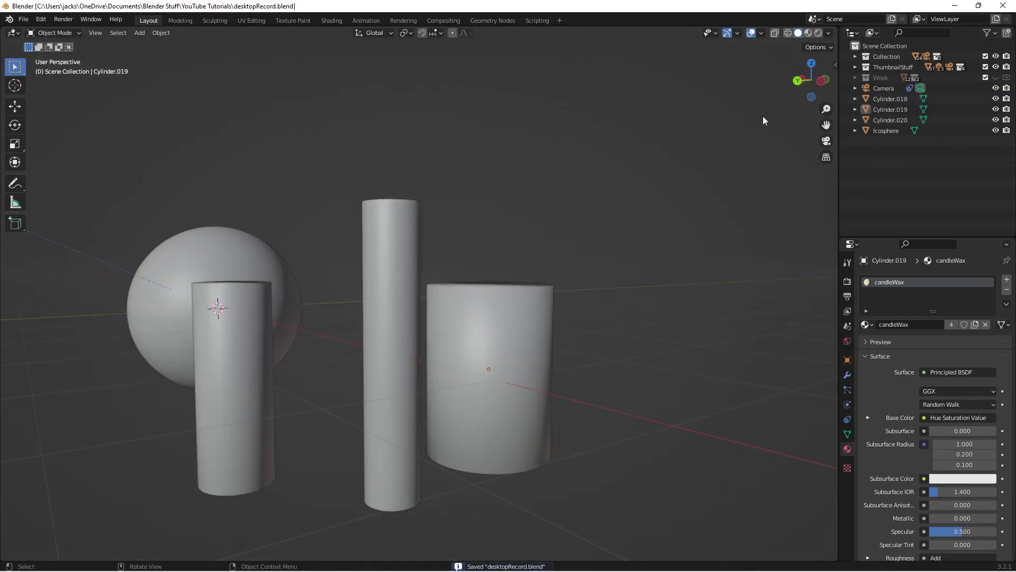